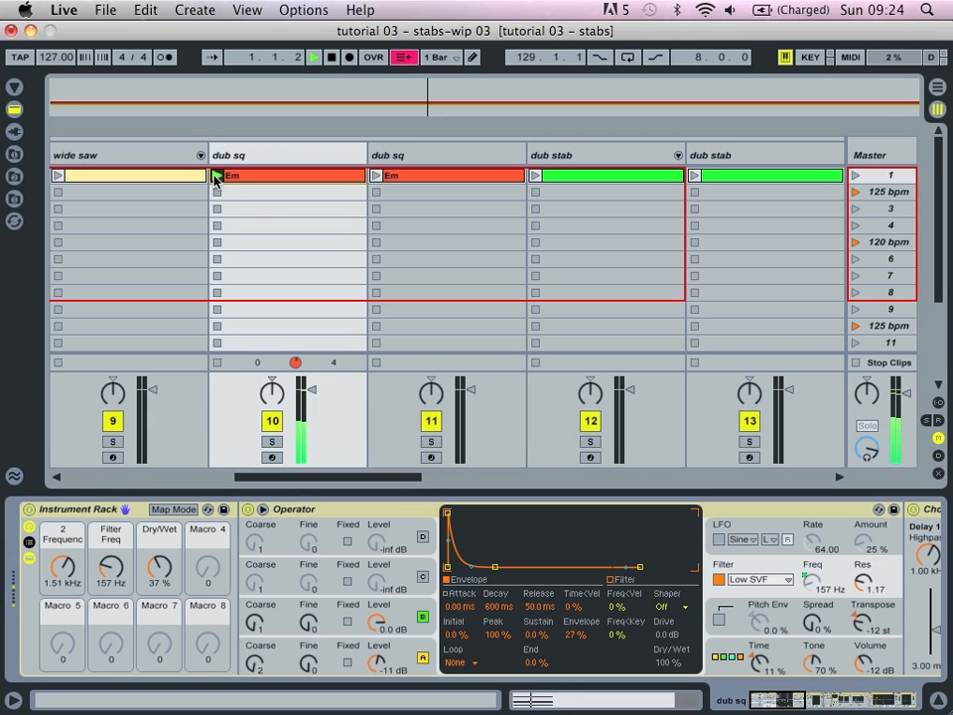
- Examine the dub sq track's device chain from the Instrument Rack and Operator through the effects to the Compressor
{"action": "scroll", "coordinate": [231, 573], "scroll_direction": "right", "scroll_amount": 5}
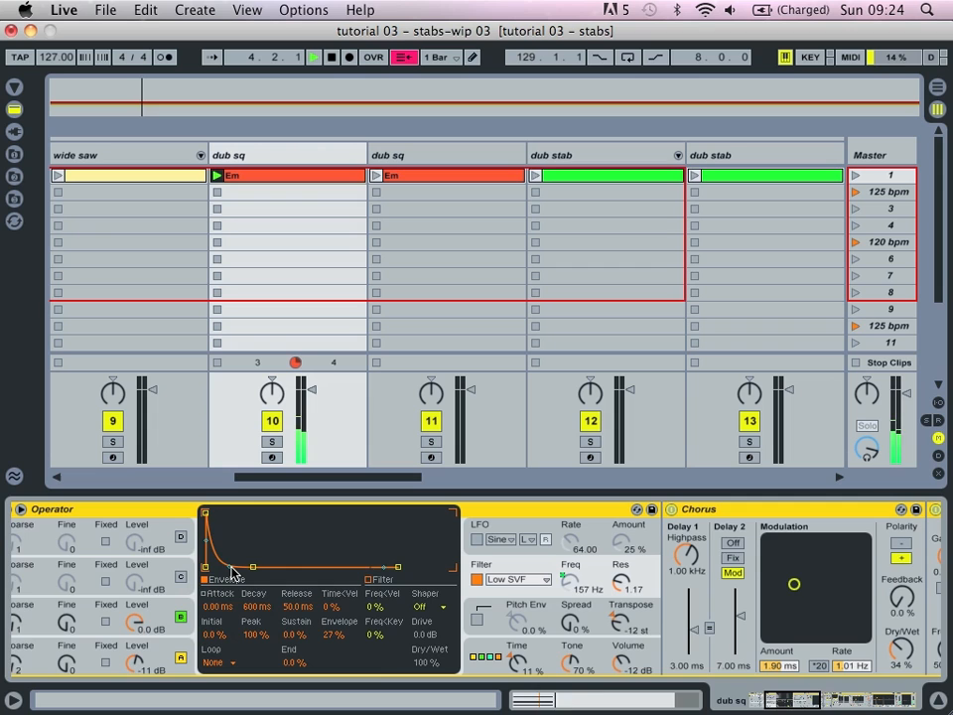
{"action": "scroll", "coordinate": [231, 573], "scroll_direction": "right", "scroll_amount": 6}
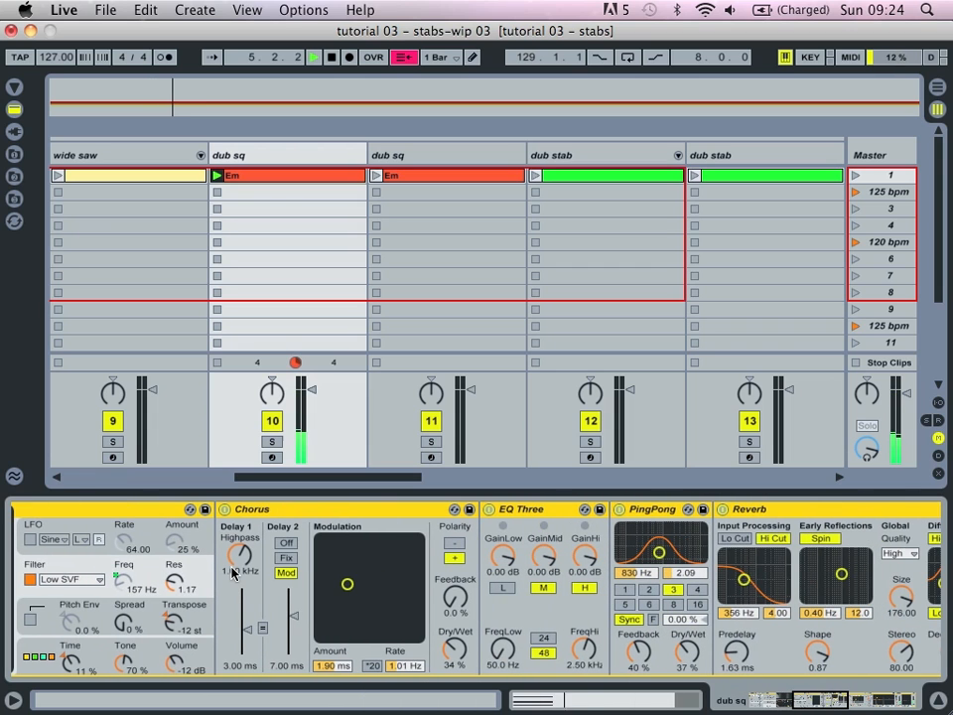
{"action": "scroll", "coordinate": [298, 568], "scroll_direction": "right", "scroll_amount": 6}
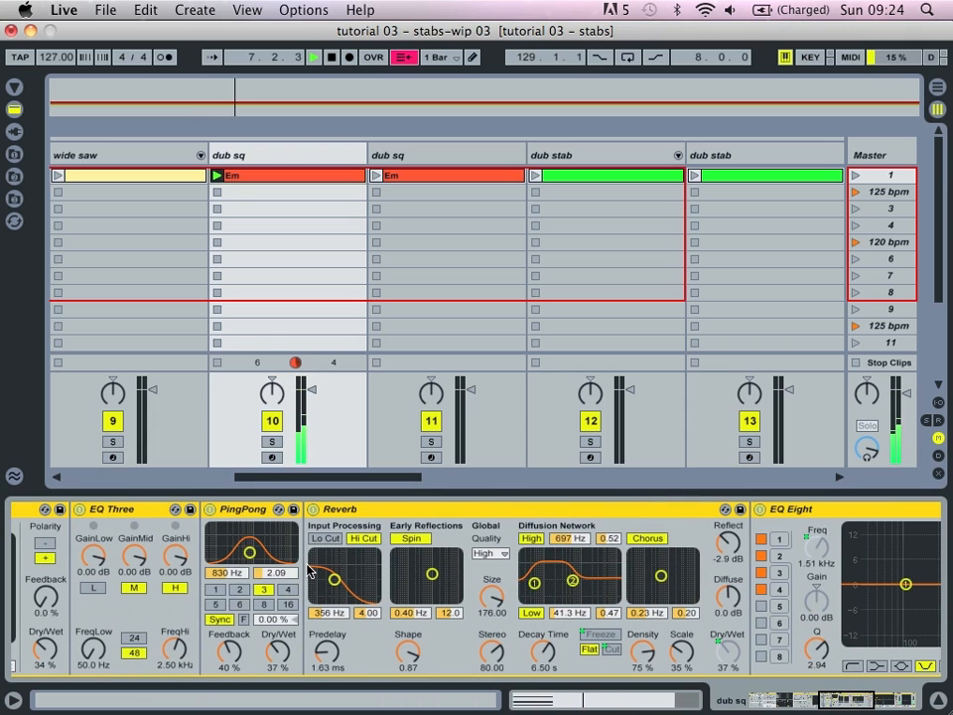
{"action": "scroll", "coordinate": [316, 570], "scroll_direction": "right", "scroll_amount": 6}
{"action": "scroll", "coordinate": [320, 569], "scroll_direction": "right", "scroll_amount": 5}
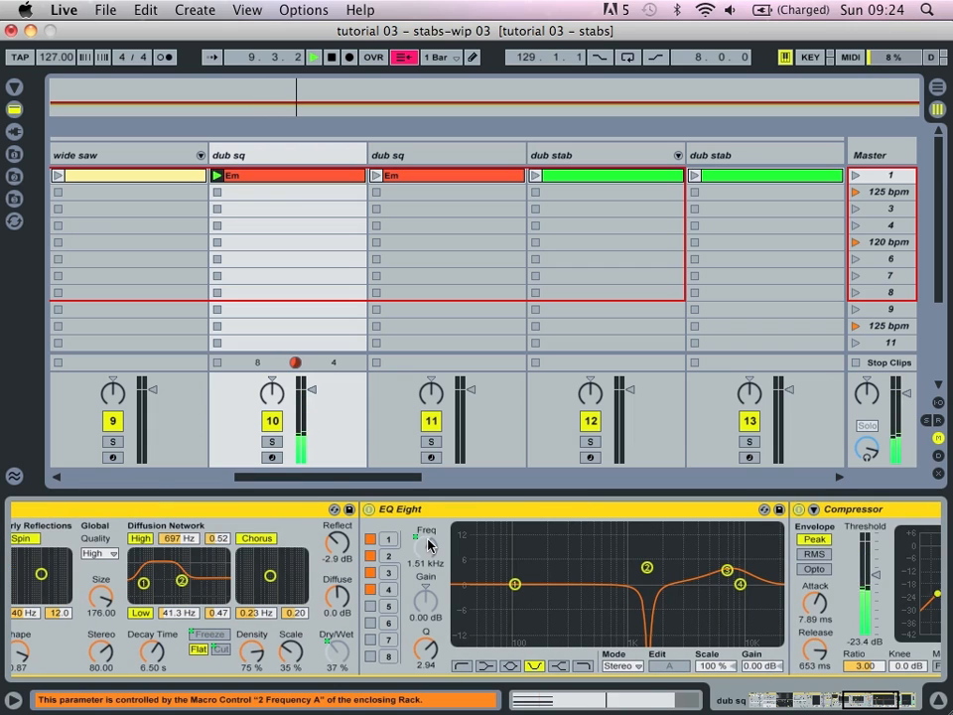
{"action": "scroll", "coordinate": [433, 602], "scroll_direction": "right", "scroll_amount": 6}
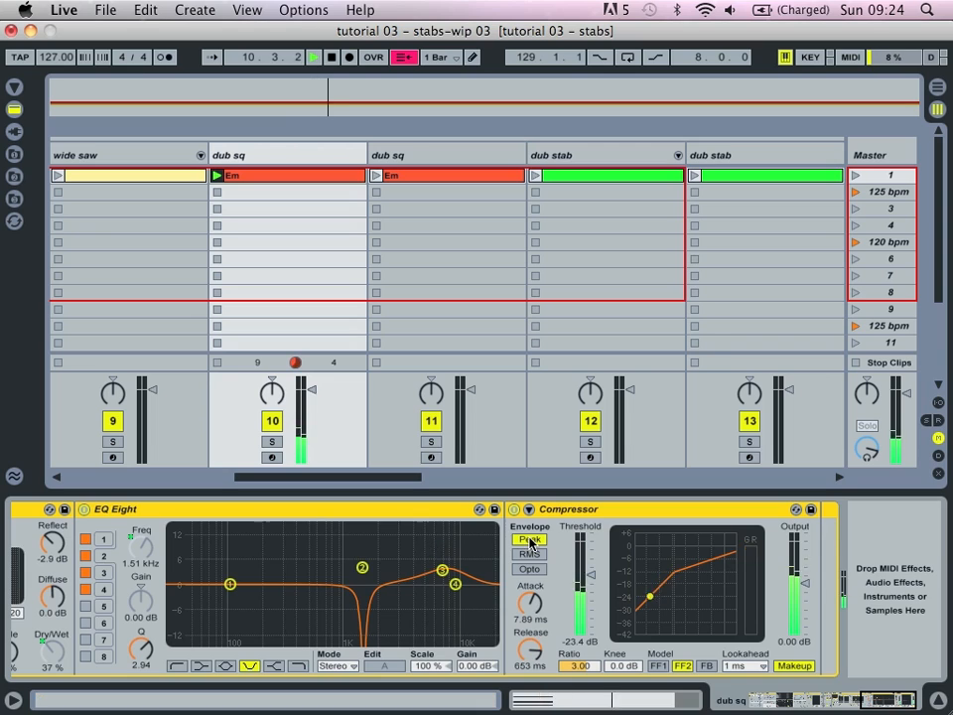
{"action": "scroll", "coordinate": [530, 544], "scroll_direction": "left", "scroll_amount": 10}
{"action": "scroll", "coordinate": [530, 544], "scroll_direction": "left", "scroll_amount": 8}
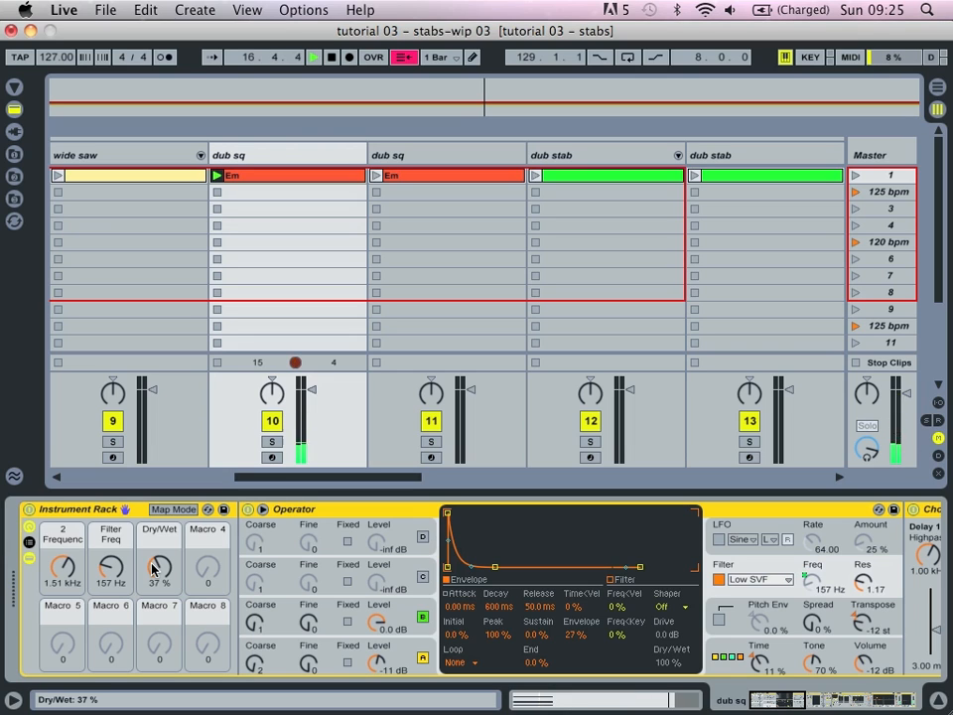
- Sweep the Instrument Rack's Dry/Wet macro up to 58% and back down to 43%
{"action": "scroll", "coordinate": [154, 568], "scroll_direction": "up", "scroll_amount": 5}
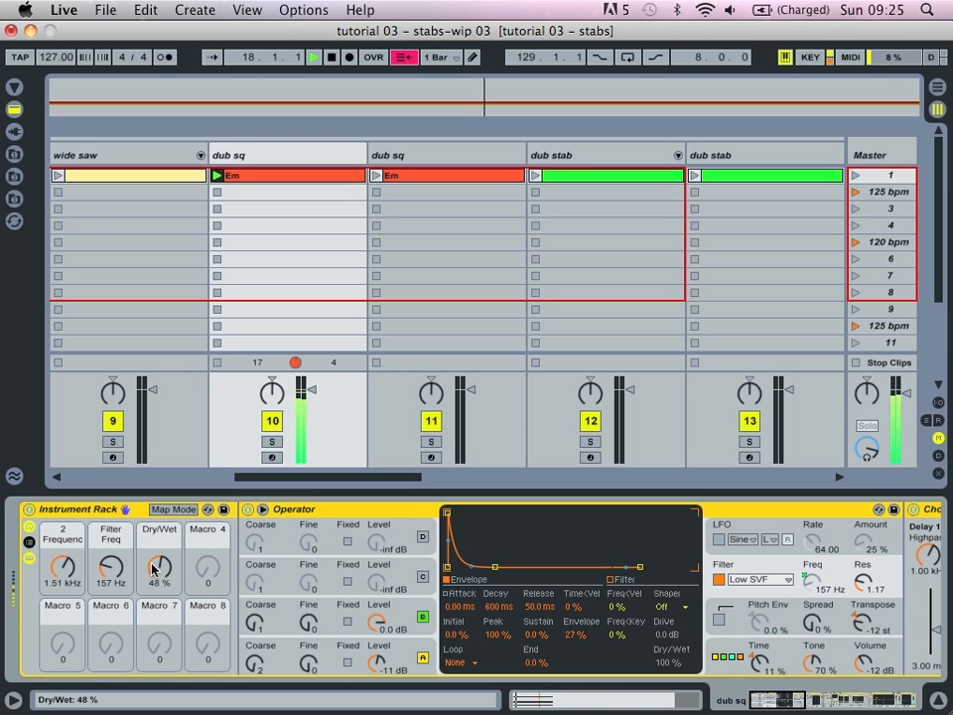
{"action": "scroll", "coordinate": [154, 569], "scroll_direction": "up", "scroll_amount": 2}
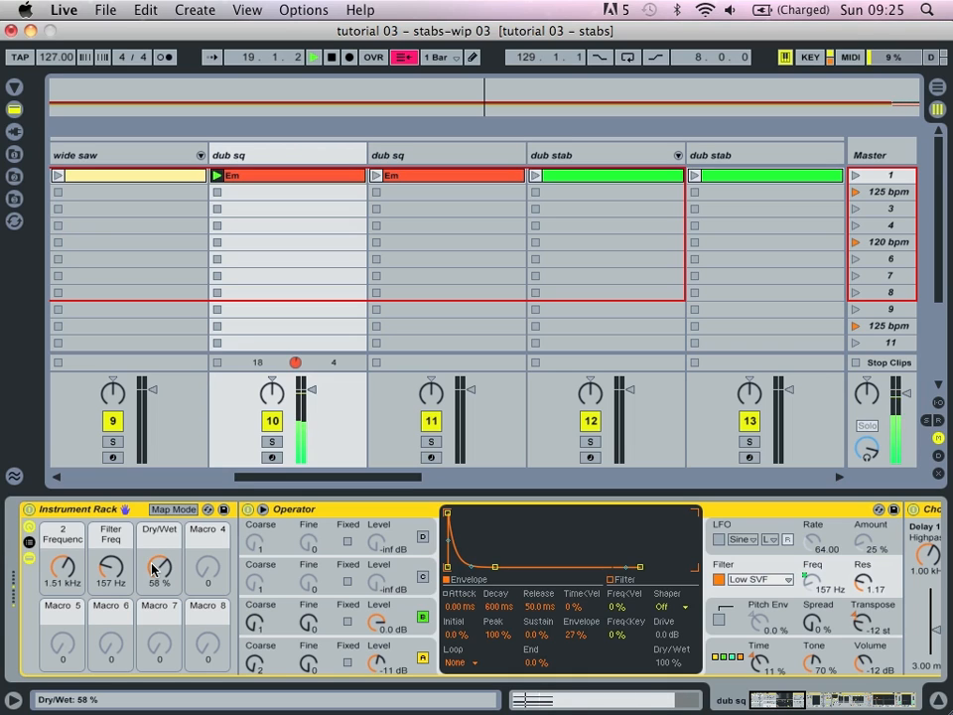
{"action": "scroll", "coordinate": [153, 569], "scroll_direction": "down", "scroll_amount": 1}
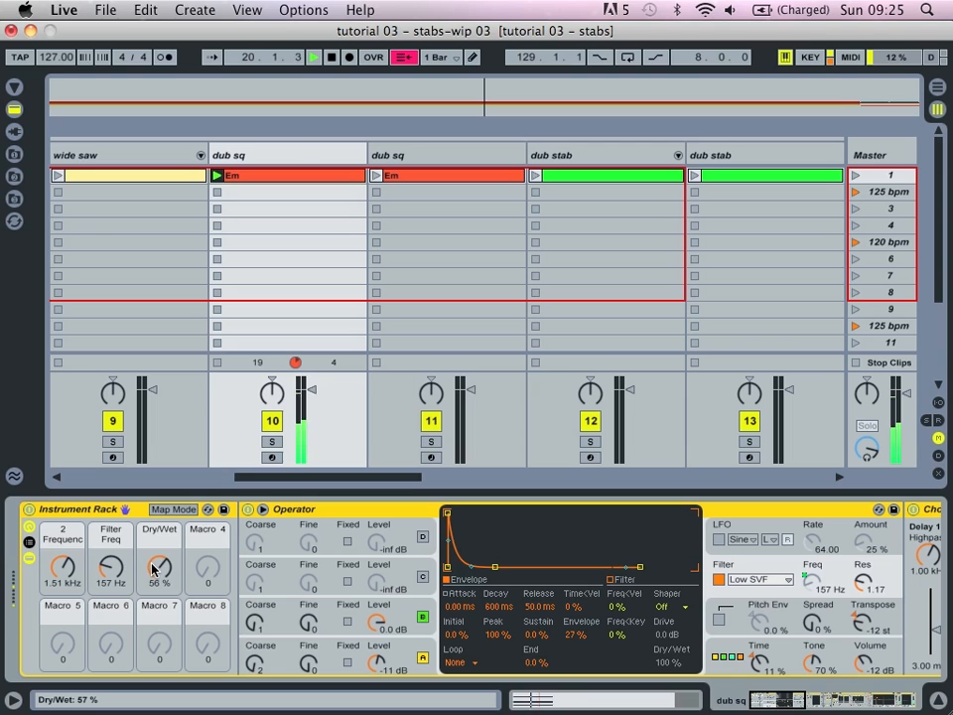
{"action": "scroll", "coordinate": [153, 569], "scroll_direction": "down", "scroll_amount": 1}
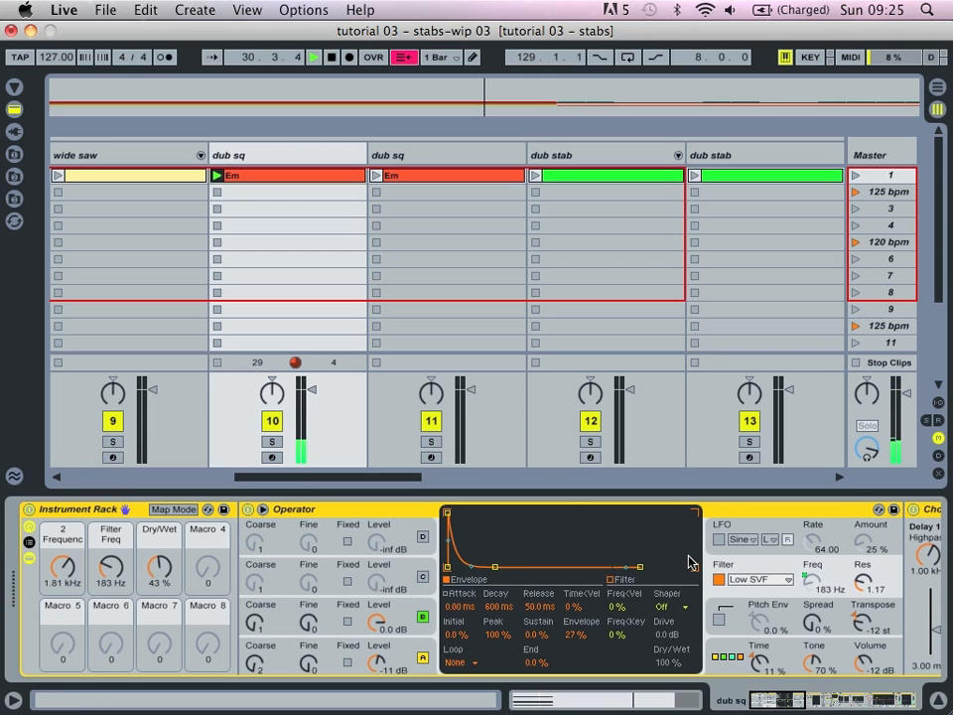
- Bypass the Chorus and EQ Three effects in the dub sq device chain
{"action": "scroll", "coordinate": [689, 563], "scroll_direction": "right", "scroll_amount": 5}
{"action": "scroll", "coordinate": [689, 562], "scroll_direction": "right", "scroll_amount": 1}
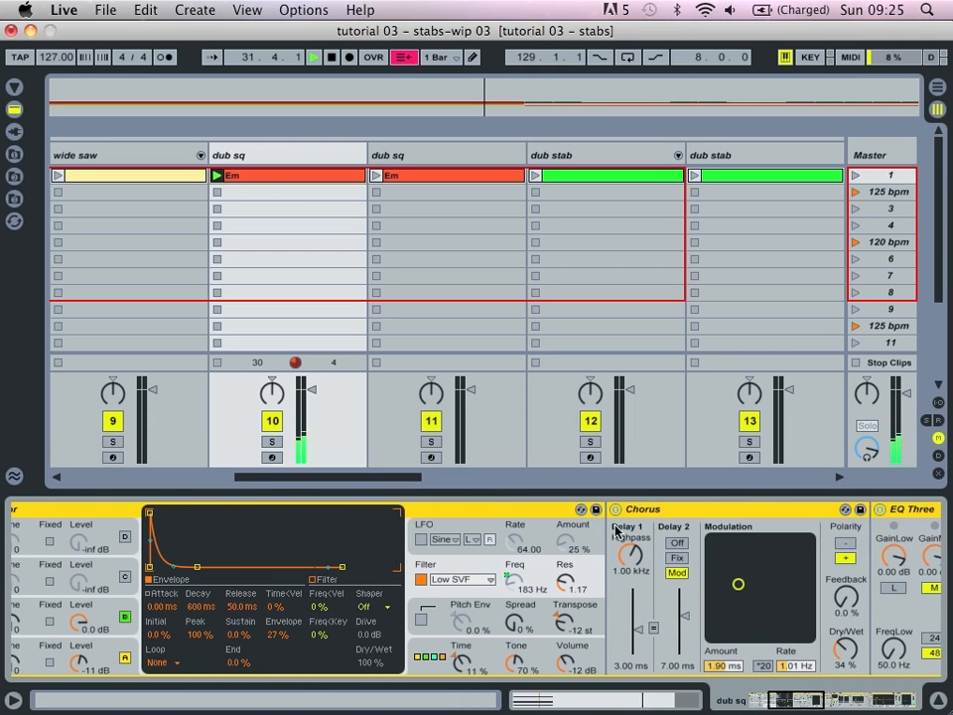
{"action": "scroll", "coordinate": [553, 563], "scroll_direction": "left", "scroll_amount": 5}
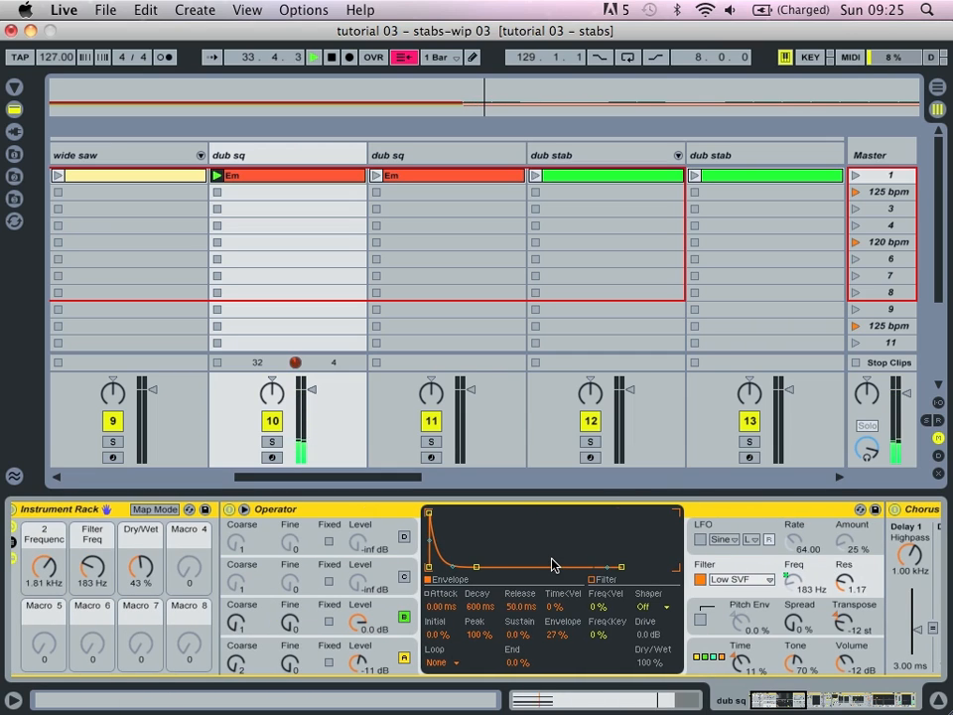
{"action": "scroll", "coordinate": [647, 544], "scroll_direction": "right", "scroll_amount": 3}
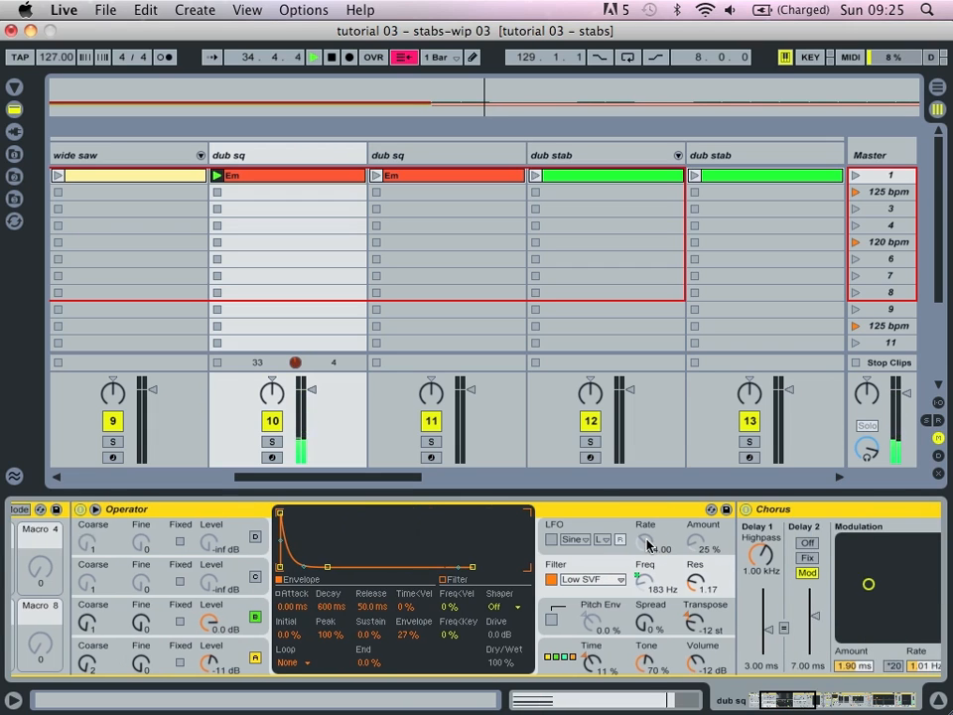
{"action": "scroll", "coordinate": [647, 544], "scroll_direction": "right", "scroll_amount": 2}
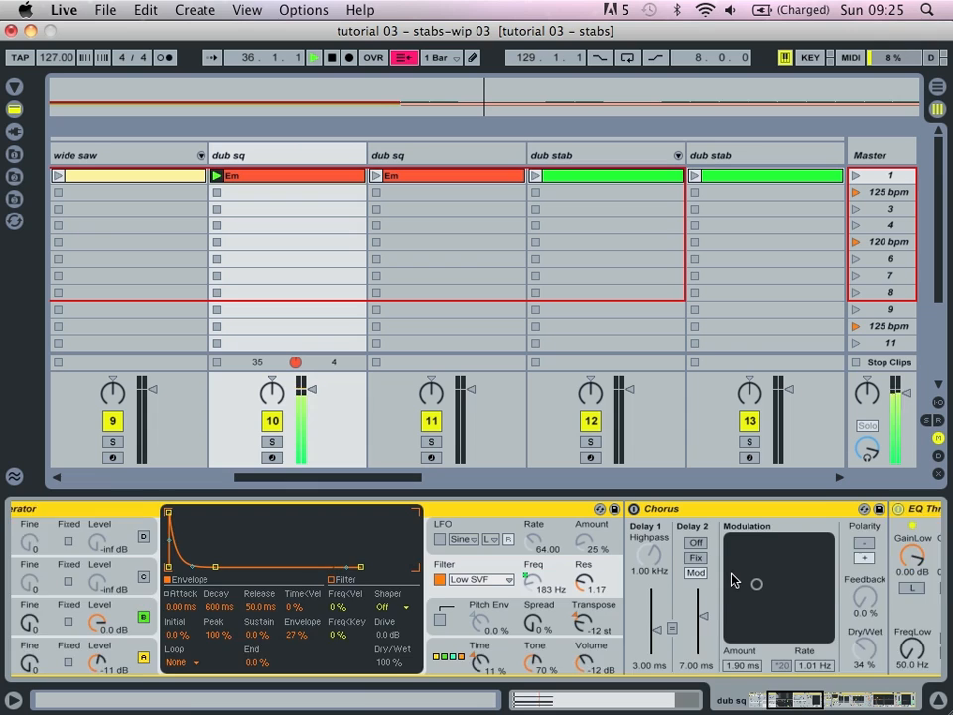
{"action": "scroll", "coordinate": [731, 581], "scroll_direction": "right", "scroll_amount": 3}
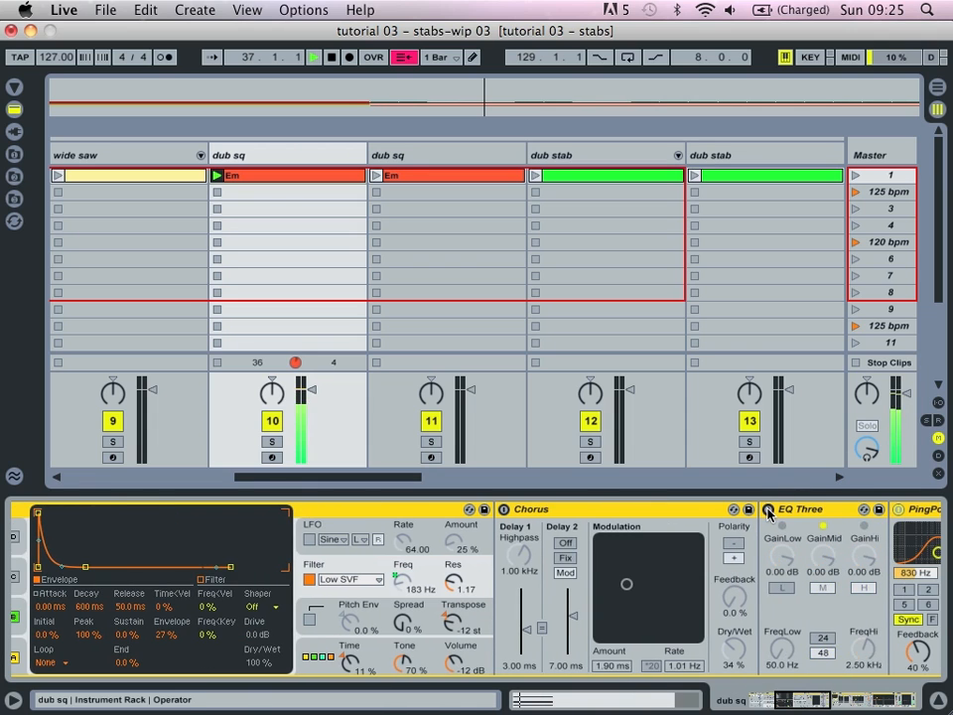
{"action": "scroll", "coordinate": [769, 513], "scroll_direction": "right", "scroll_amount": 4}
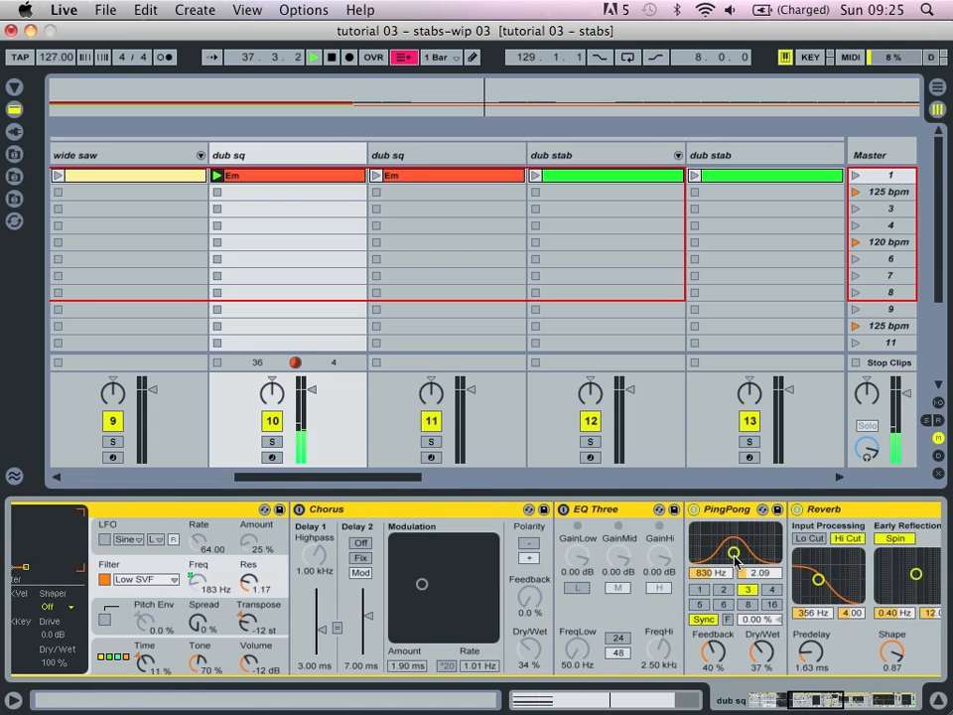
- Bypass the PingPong, Reverb, EQ Eight and Compressor effects on the dub sq track
{"action": "left_click", "coordinate": [692, 509]}
{"action": "left_click", "coordinate": [797, 509]}
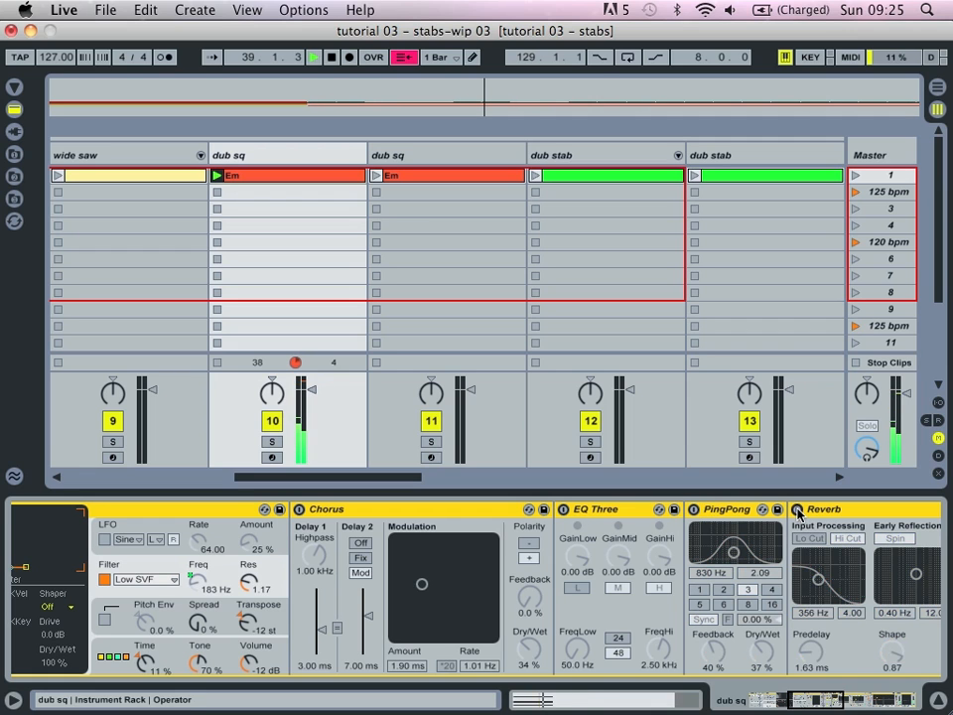
{"action": "scroll", "coordinate": [797, 513], "scroll_direction": "right", "scroll_amount": 8}
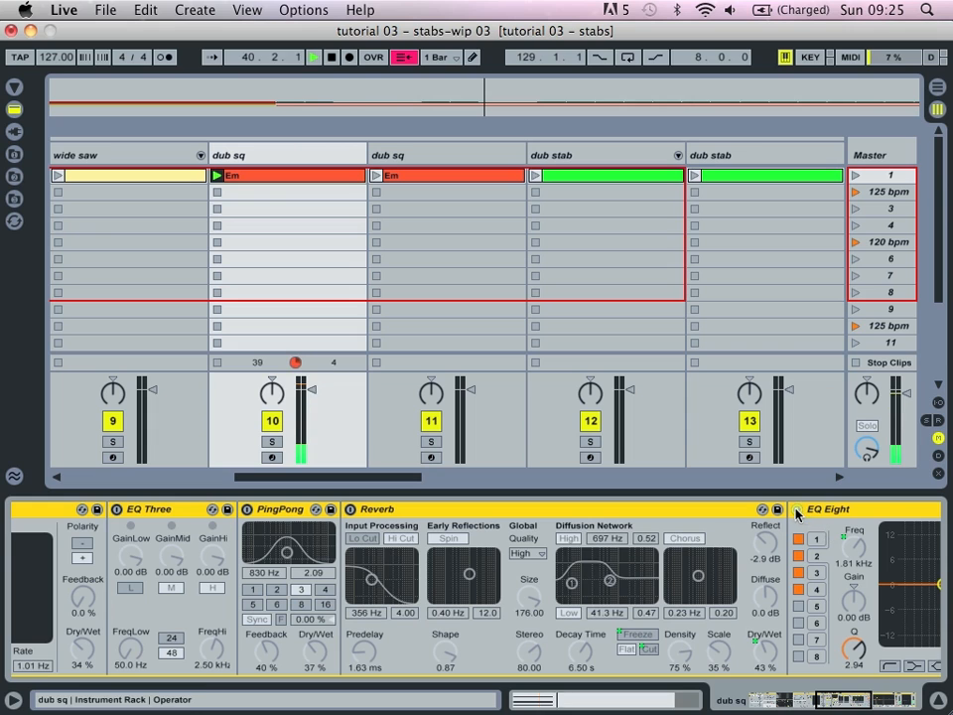
{"action": "scroll", "coordinate": [797, 513], "scroll_direction": "right", "scroll_amount": 10}
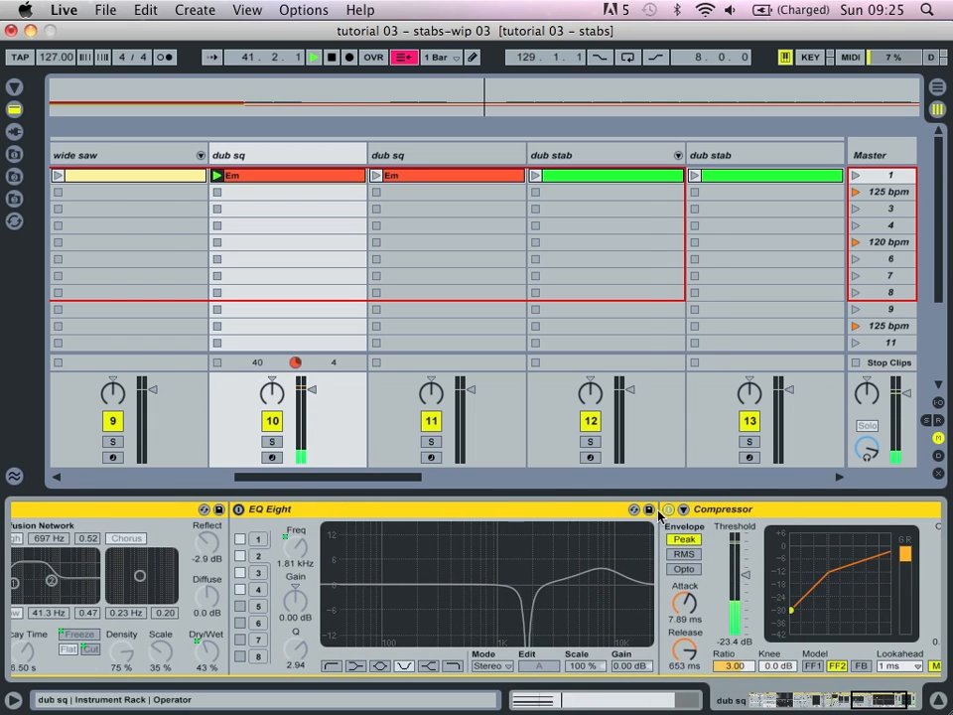
{"action": "left_click", "coordinate": [669, 510]}
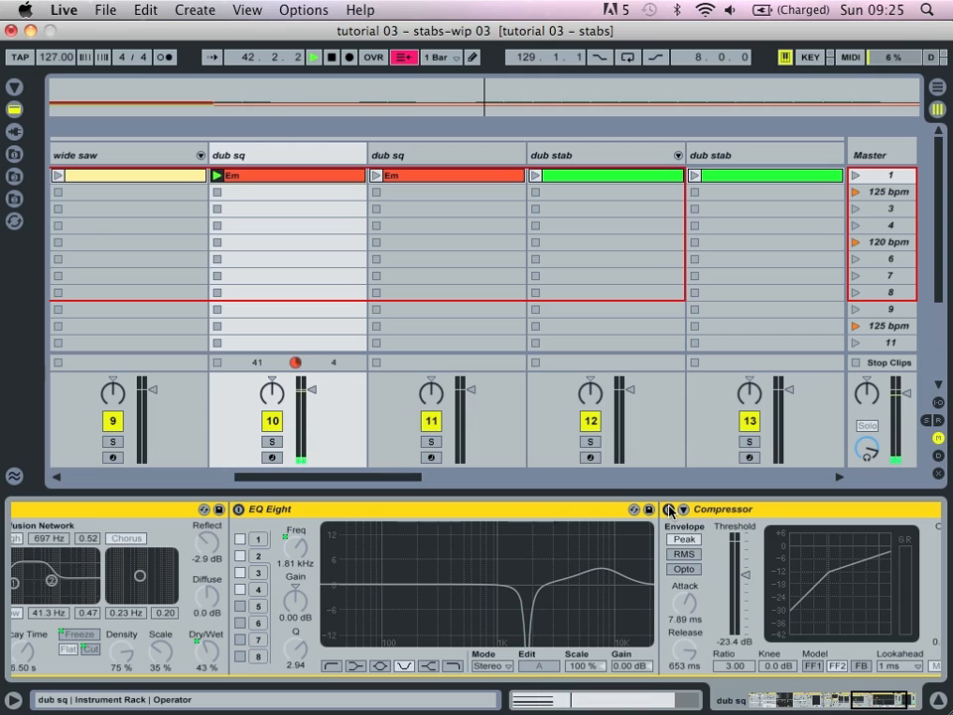
- Switch the Compressor, EQ Eight, Reverb and PingPong effects back on, working backwards through the chain
{"action": "left_click", "coordinate": [669, 509]}
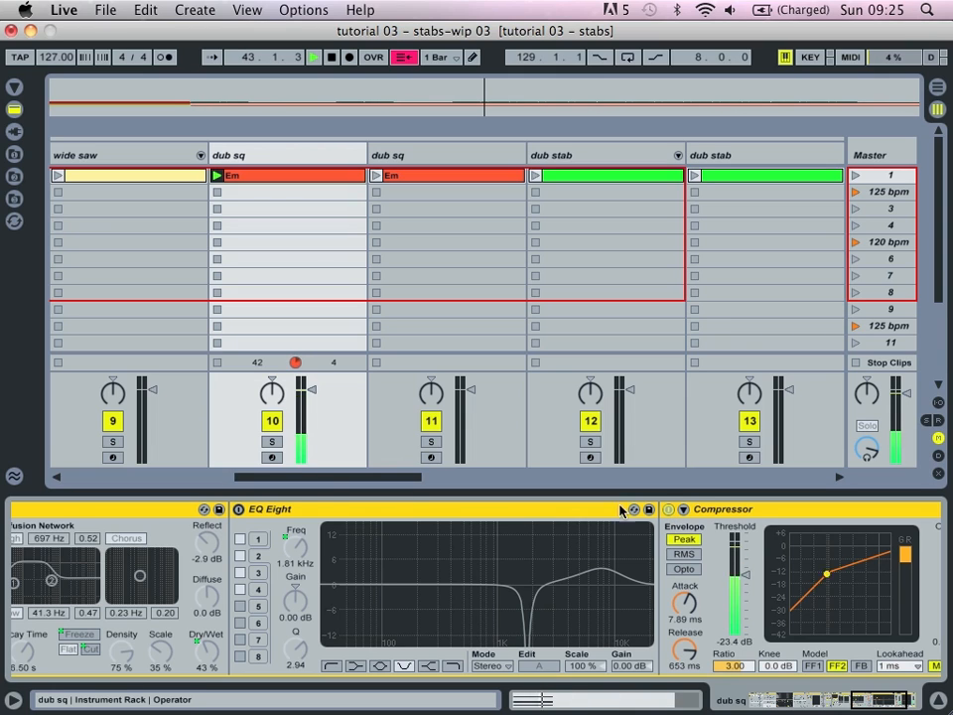
{"action": "left_click", "coordinate": [238, 509]}
{"action": "scroll", "coordinate": [238, 556], "scroll_direction": "left", "scroll_amount": 10}
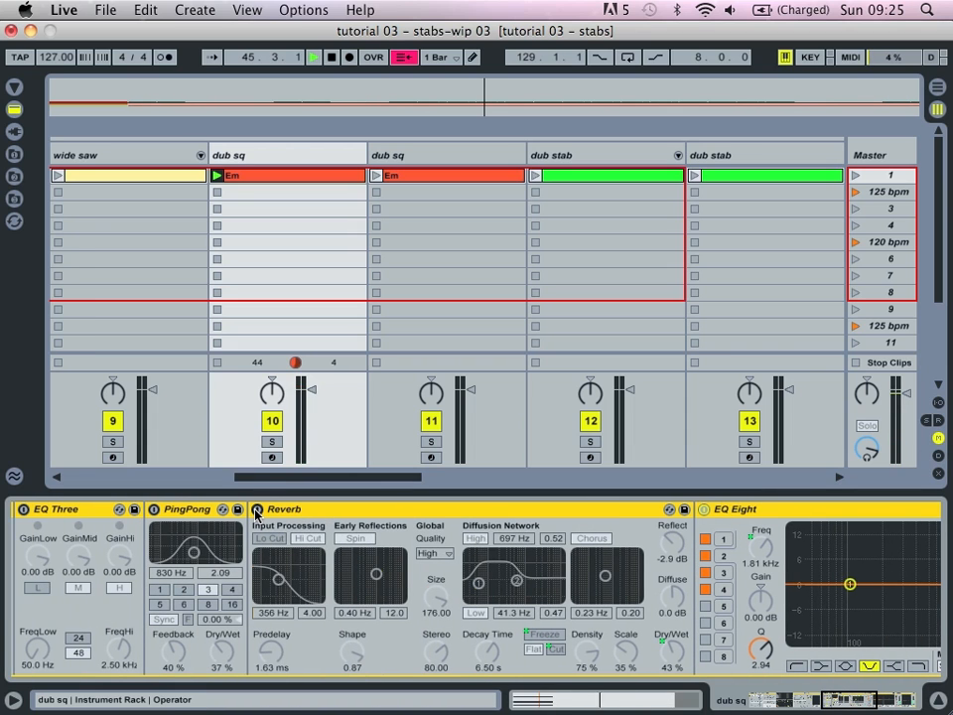
{"action": "left_click", "coordinate": [257, 509]}
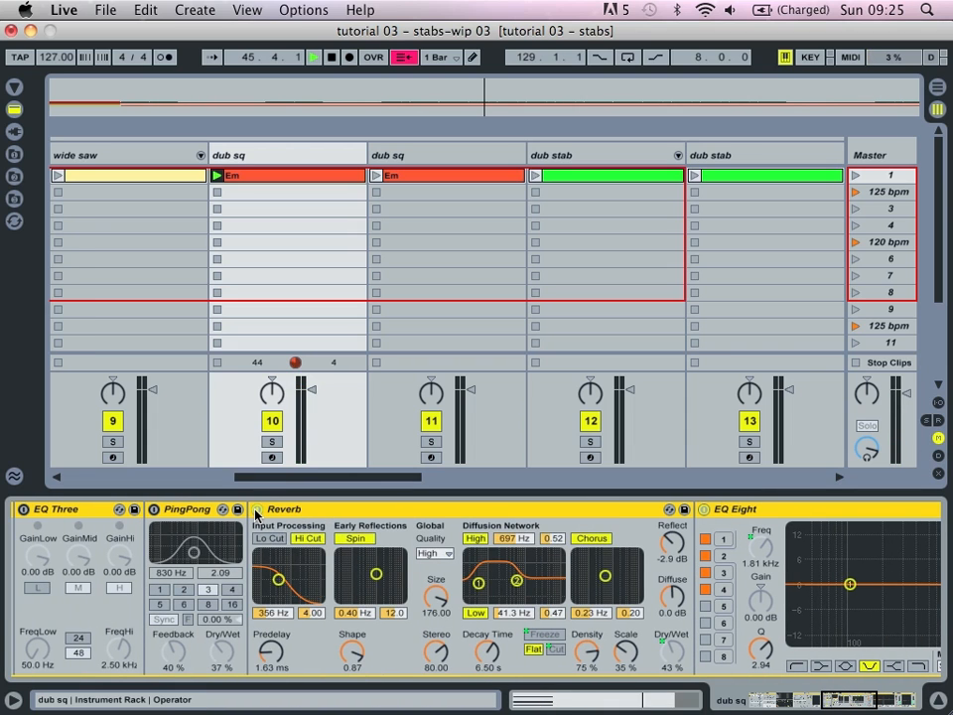
{"action": "left_click", "coordinate": [153, 509]}
- Re-enable EQ Three and Chorus and return to the Instrument Rack at the start of the chain
{"action": "scroll", "coordinate": [380, 552], "scroll_direction": "left", "scroll_amount": 3}
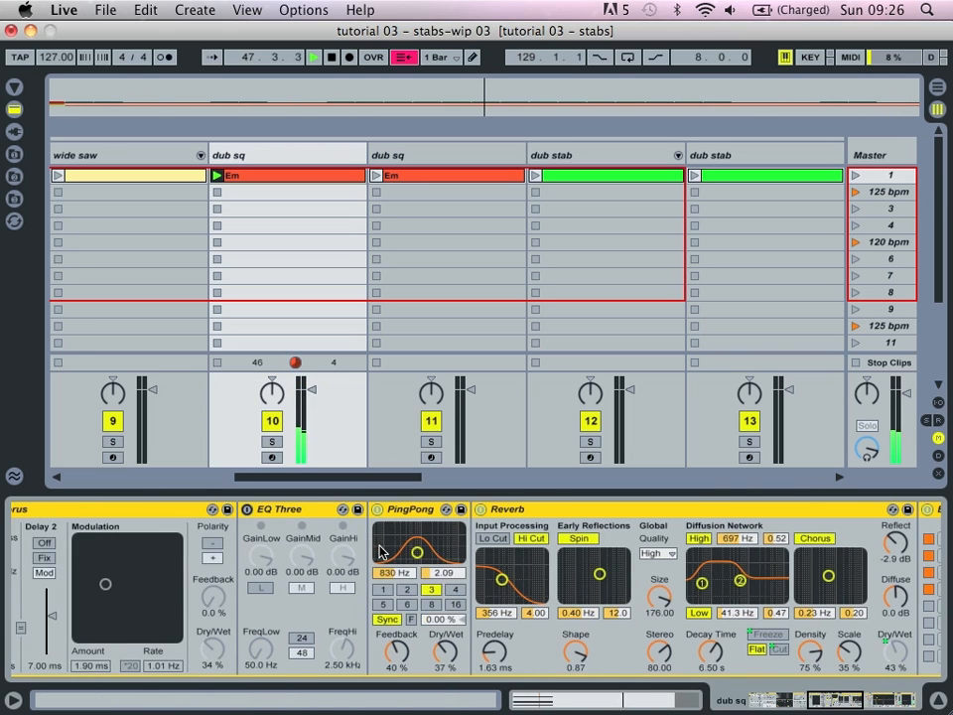
{"action": "left_click", "coordinate": [247, 509]}
{"action": "scroll", "coordinate": [288, 533], "scroll_direction": "left", "scroll_amount": 4}
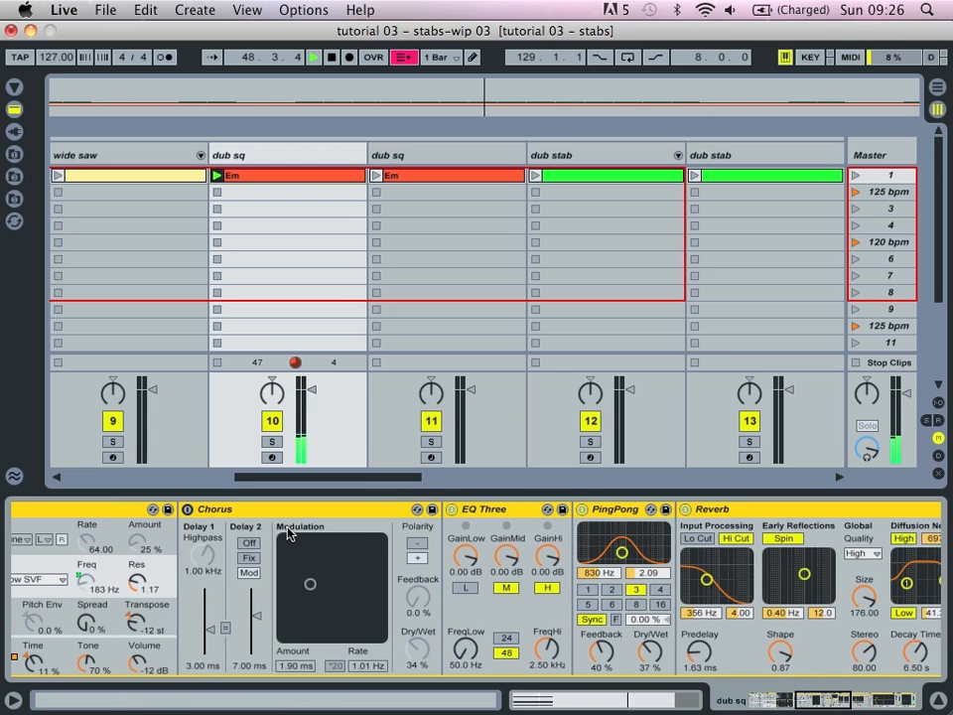
{"action": "scroll", "coordinate": [318, 561], "scroll_direction": "left", "scroll_amount": 4}
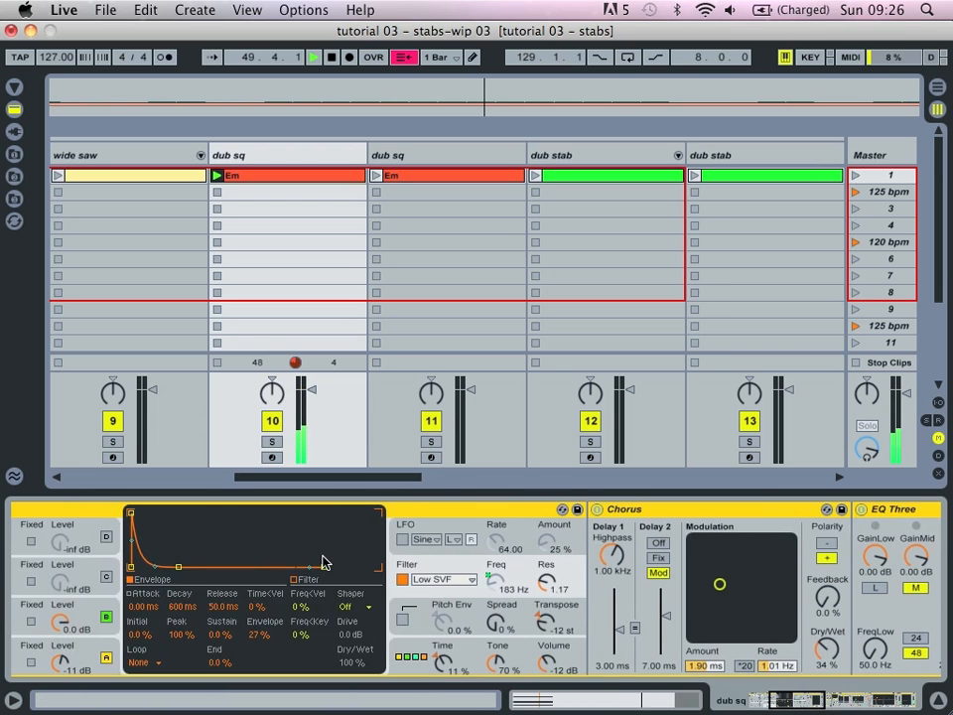
{"action": "scroll", "coordinate": [321, 562], "scroll_direction": "left", "scroll_amount": 4}
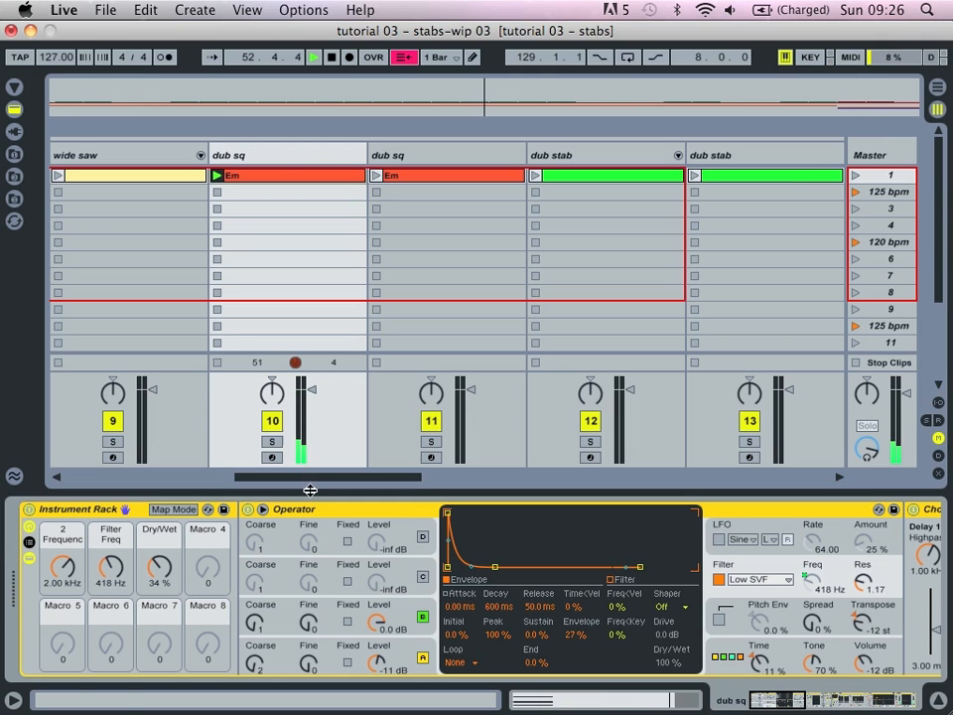
- View the notes of the Em clip on the playing dub sq track, stop playback and return to the track's devices
{"action": "double_click", "coordinate": [272, 175]}
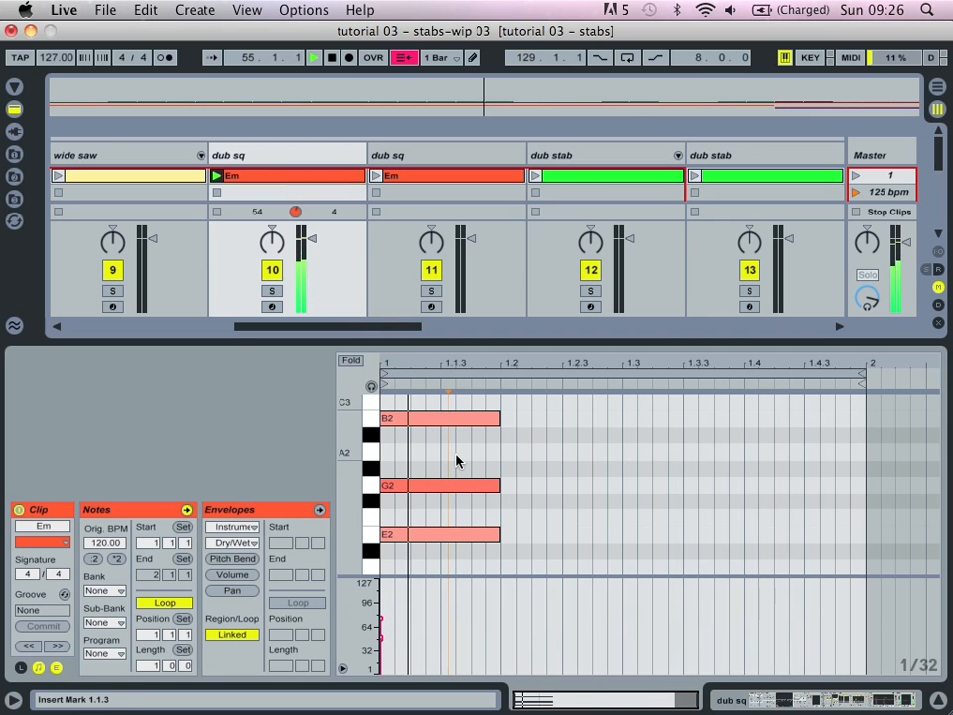
{"action": "left_click", "coordinate": [332, 58]}
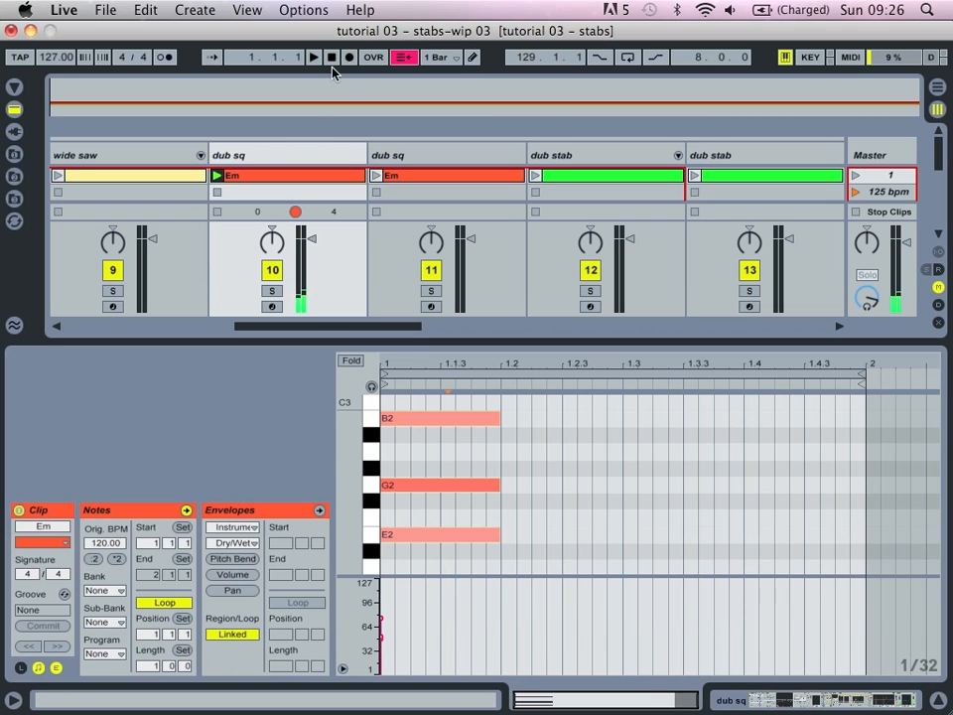
{"action": "left_click", "coordinate": [286, 153]}
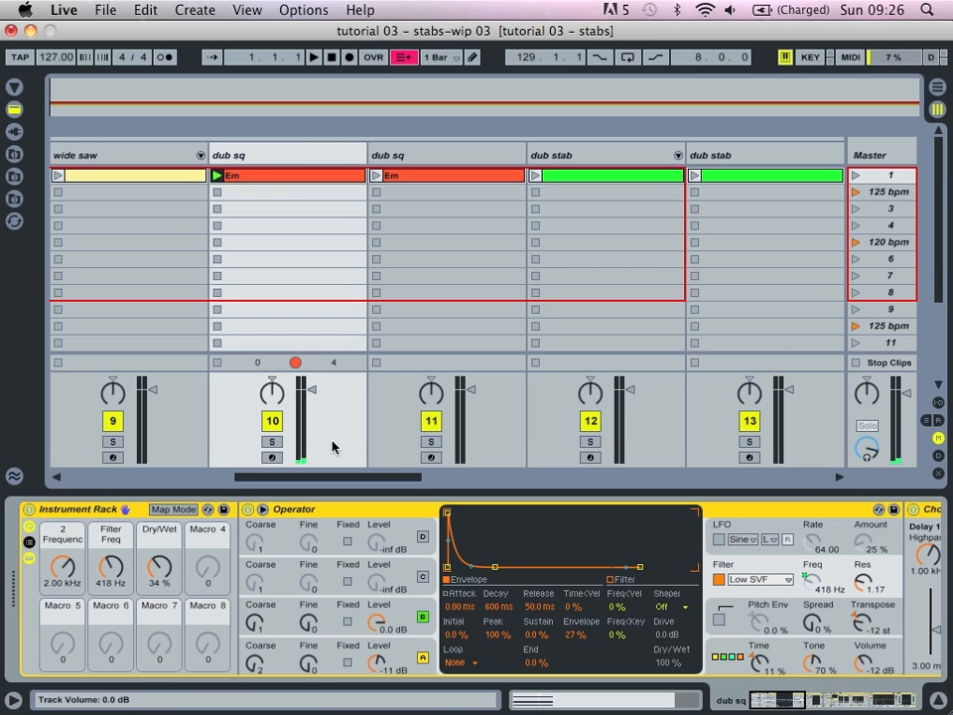
- Switch to Safari and read the dubtechno chords and stabs article from its introduction through the synth sound section
{"action": "key", "text": "super+Tab"}
{"action": "key", "text": "super+Tab"}
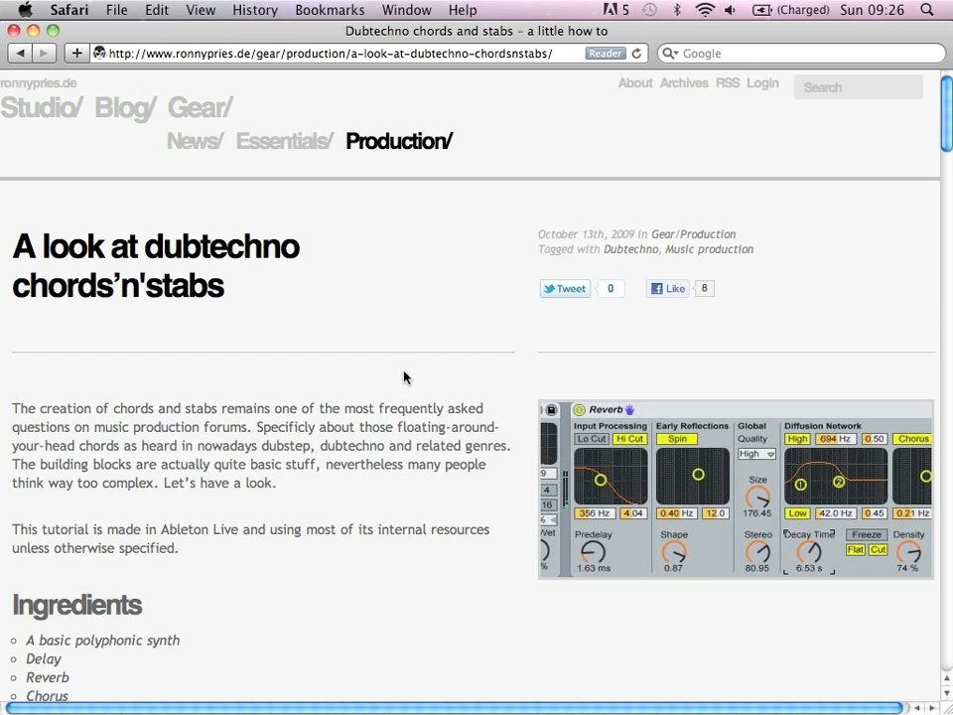
{"action": "scroll", "coordinate": [404, 376], "scroll_direction": "down", "scroll_amount": 3}
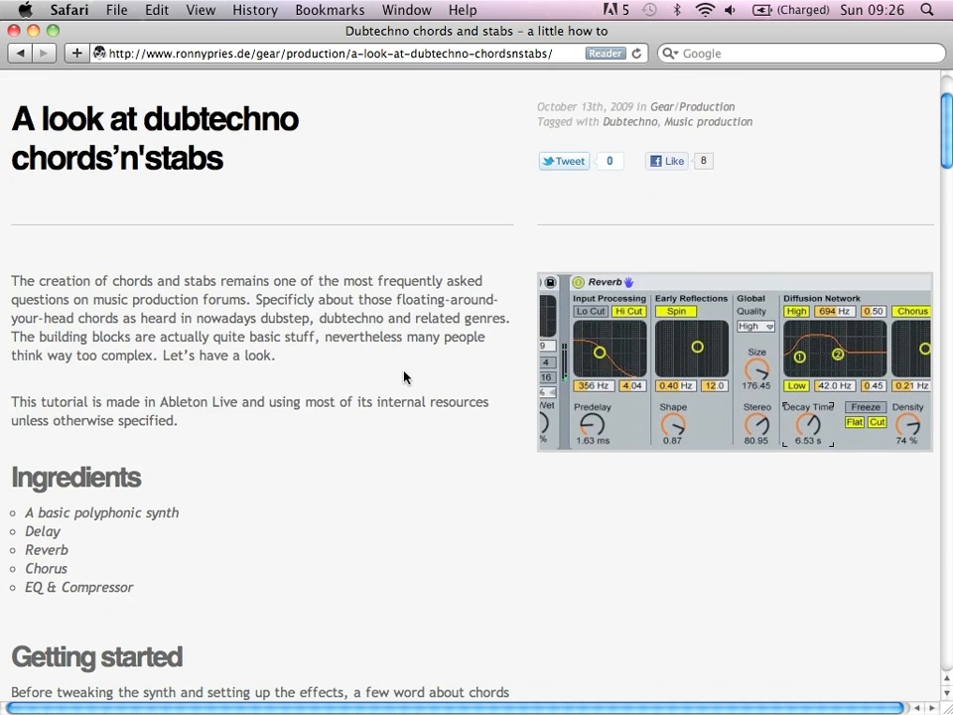
{"action": "scroll", "coordinate": [404, 376], "scroll_direction": "down", "scroll_amount": 10}
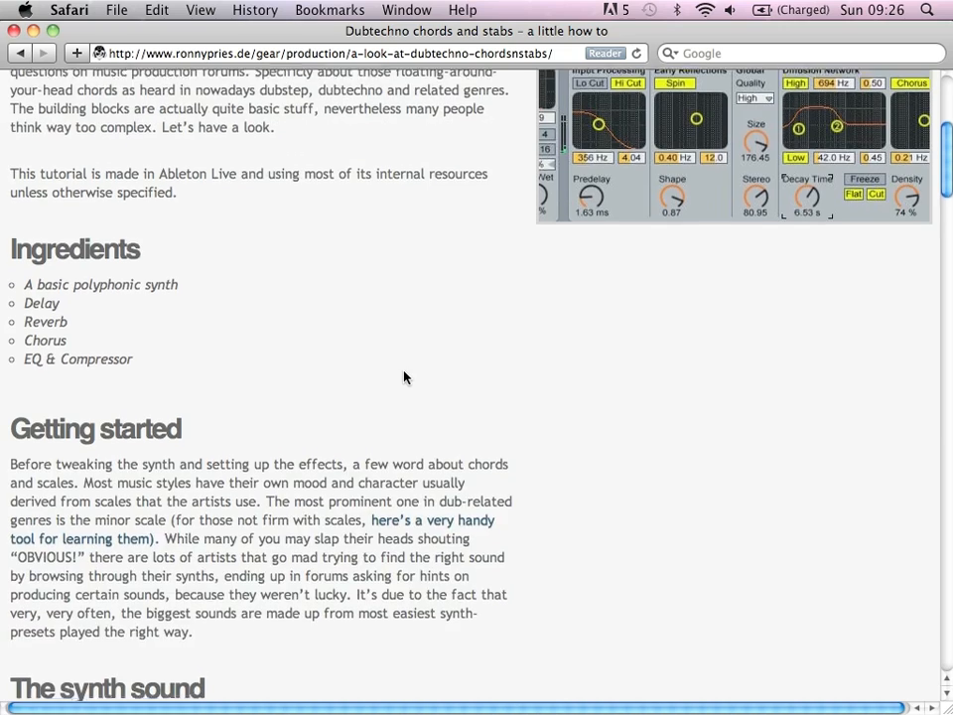
{"action": "scroll", "coordinate": [404, 376], "scroll_direction": "down", "scroll_amount": 10}
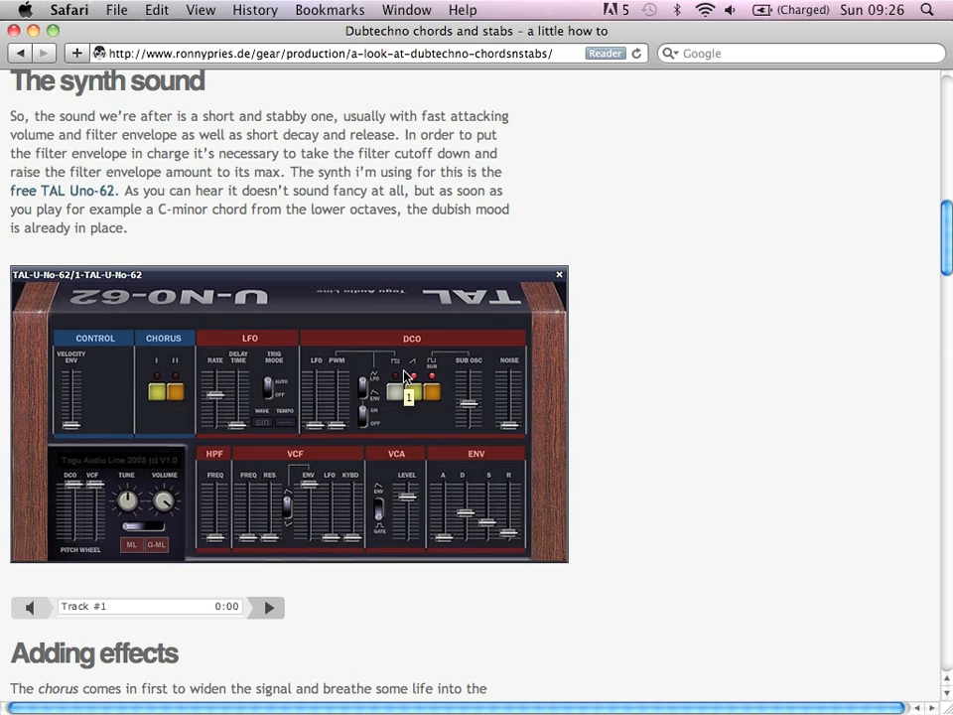
{"action": "scroll", "coordinate": [404, 376], "scroll_direction": "down", "scroll_amount": 6}
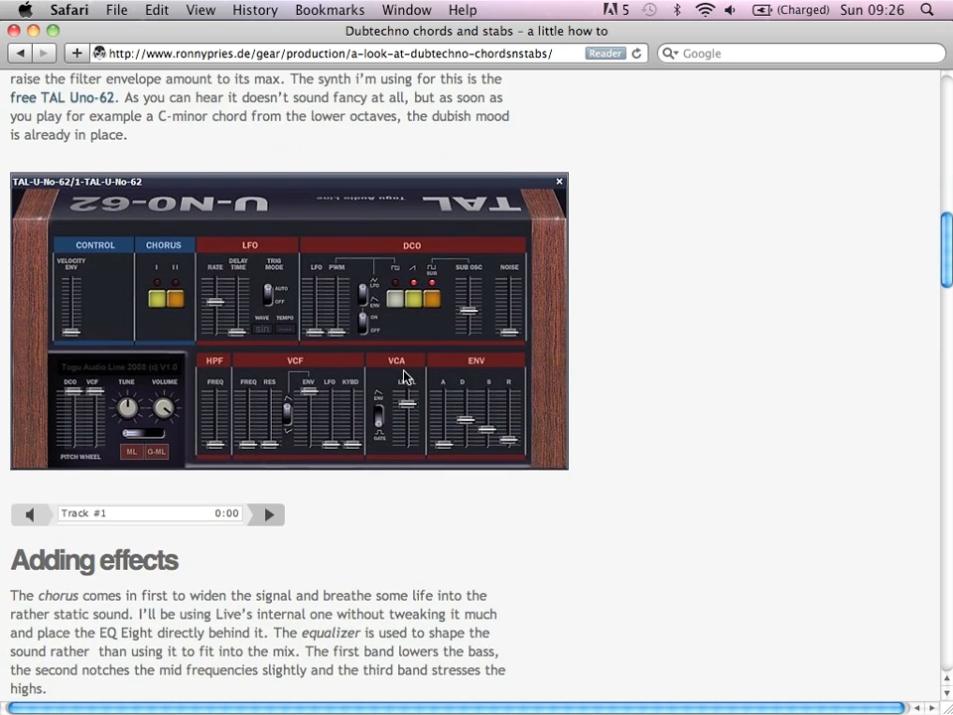
- Read the rest of the dubtechno article, from the chorus and EQ section through delay, reverb and compressor to the update
{"action": "scroll", "coordinate": [404, 376], "scroll_direction": "down", "scroll_amount": 5}
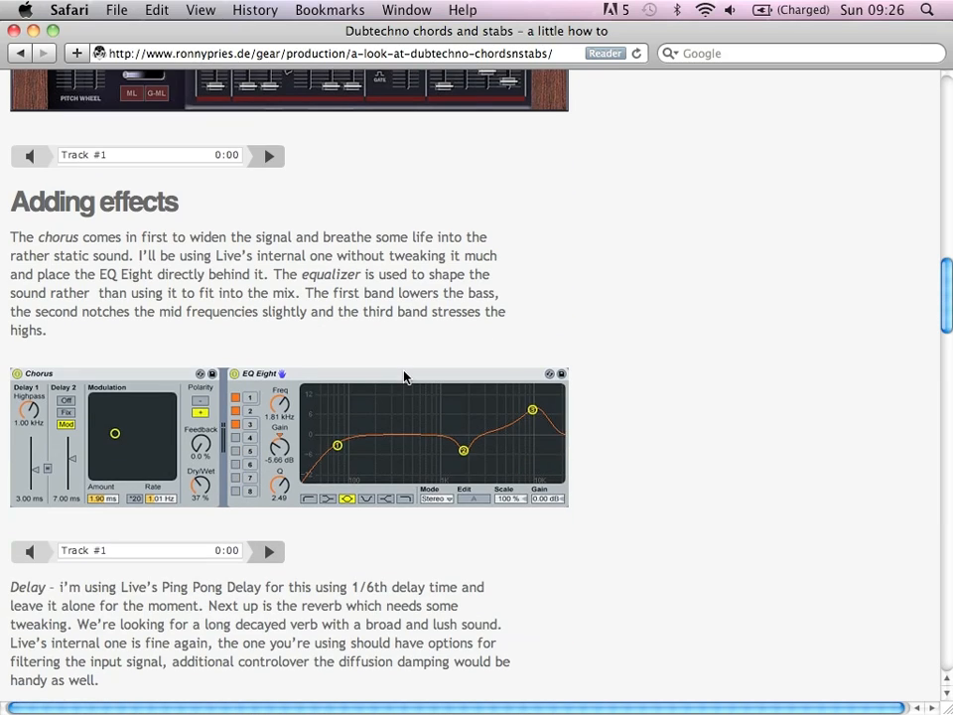
{"action": "scroll", "coordinate": [404, 376], "scroll_direction": "down", "scroll_amount": 2}
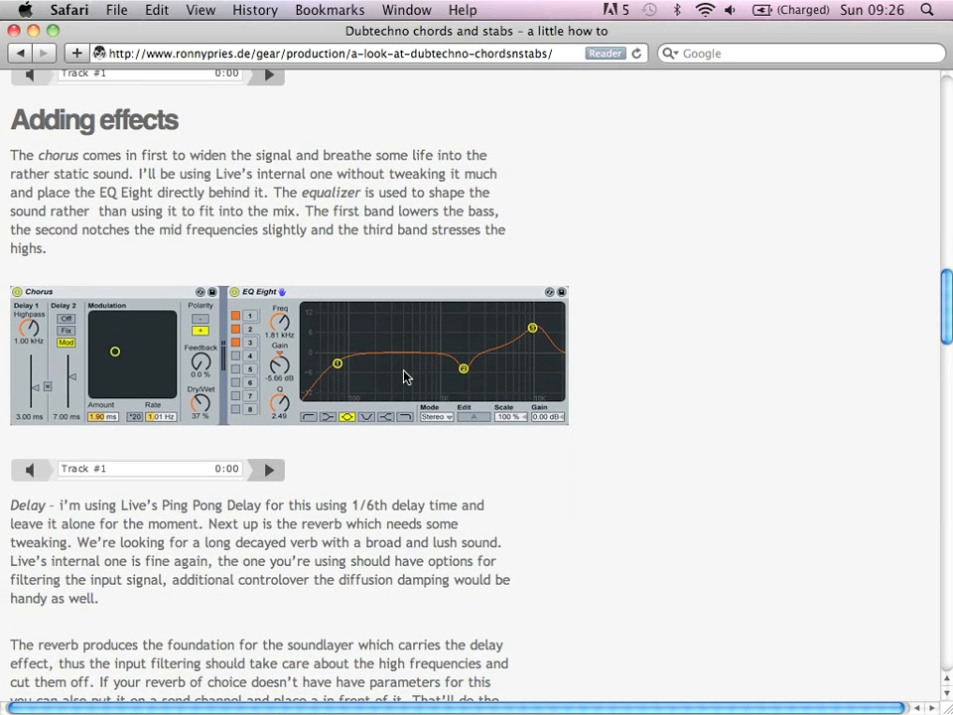
{"action": "scroll", "coordinate": [404, 376], "scroll_direction": "down", "scroll_amount": 7}
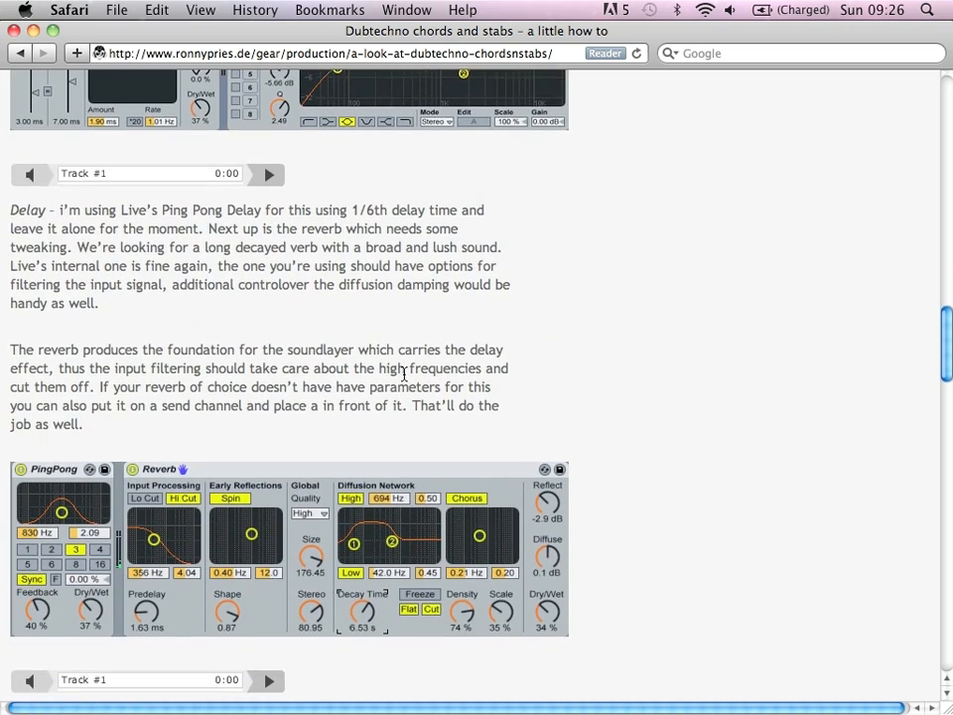
{"action": "scroll", "coordinate": [404, 376], "scroll_direction": "down", "scroll_amount": 18}
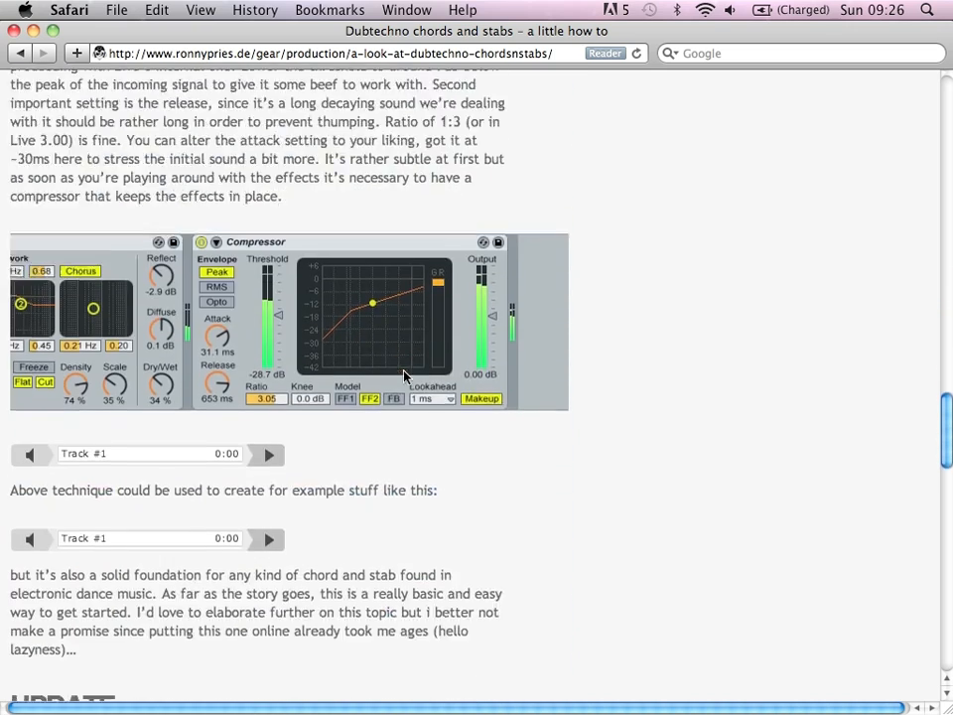
{"action": "scroll", "coordinate": [404, 376], "scroll_direction": "down", "scroll_amount": 7}
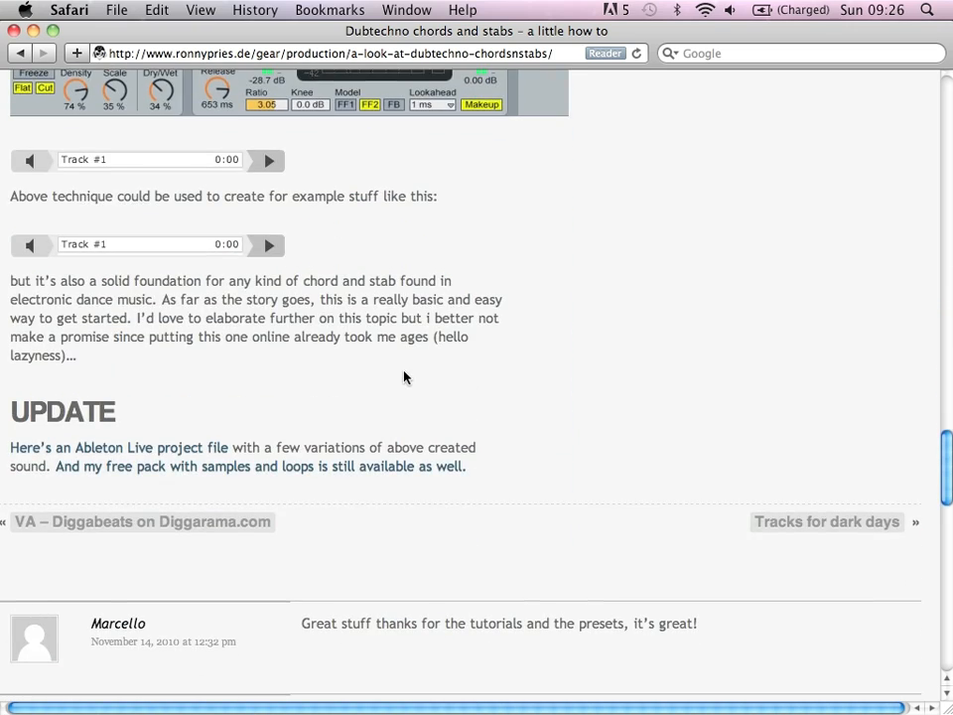
- Switch to Ableton Live and examine the dub sq track's effects chain from Operator to Reverb, including the Reverb's quality options
{"action": "key", "text": "super+Tab"}
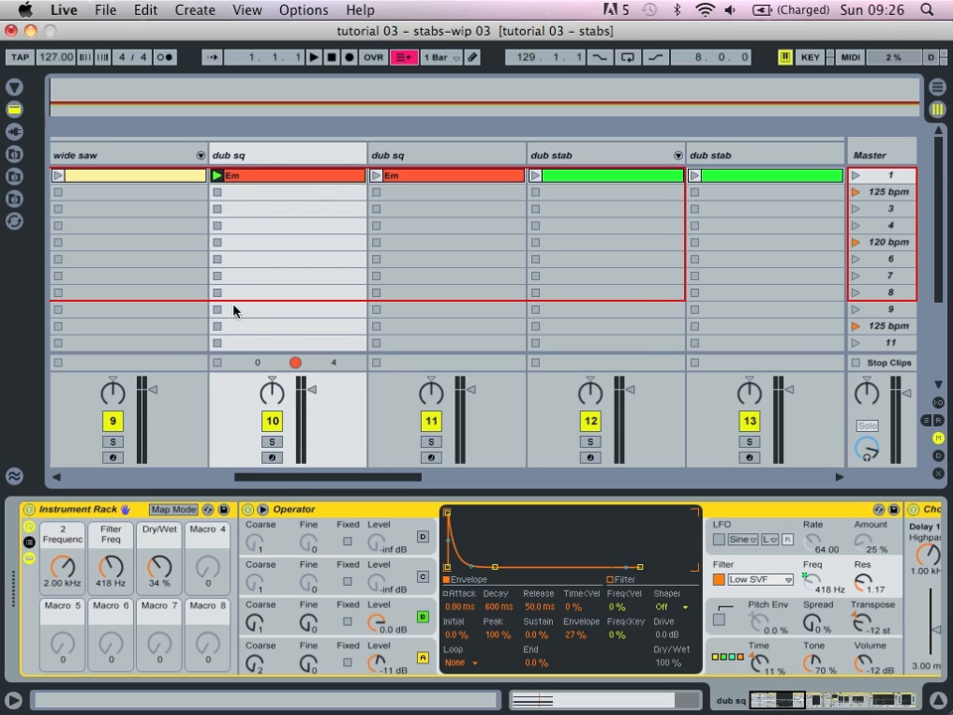
{"action": "scroll", "coordinate": [367, 650], "scroll_direction": "right", "scroll_amount": 15}
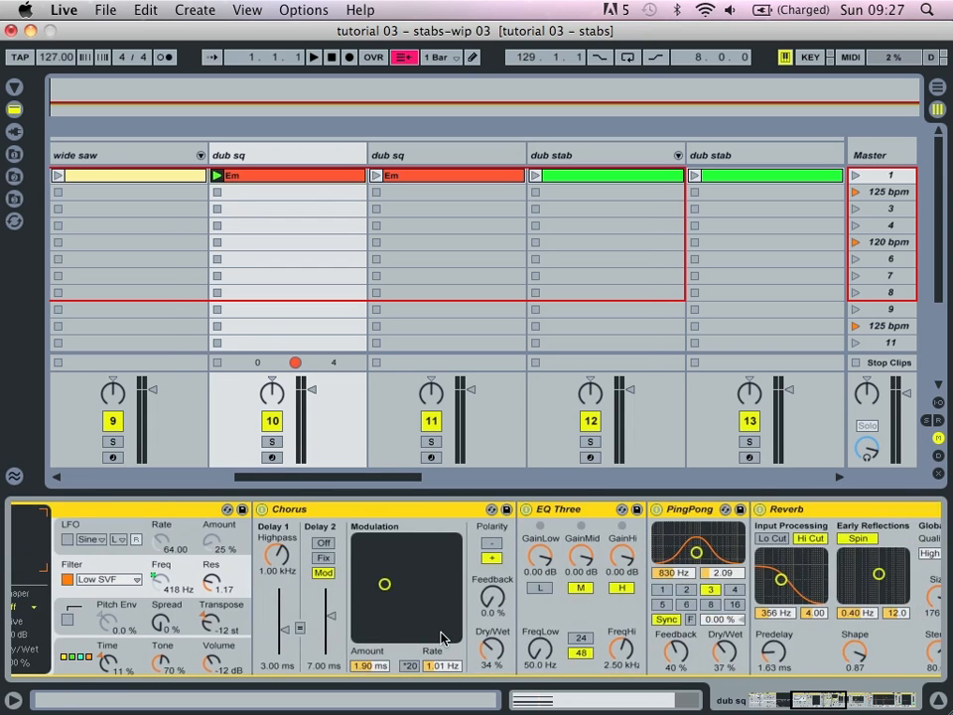
{"action": "scroll", "coordinate": [443, 640], "scroll_direction": "right", "scroll_amount": 5}
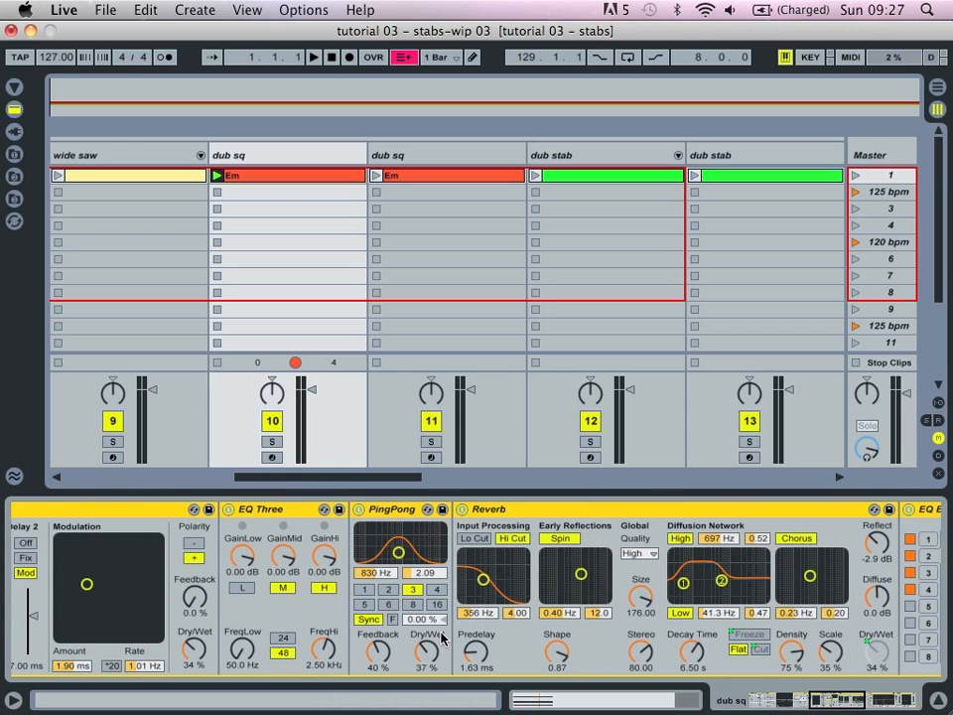
{"action": "scroll", "coordinate": [443, 640], "scroll_direction": "right", "scroll_amount": 4}
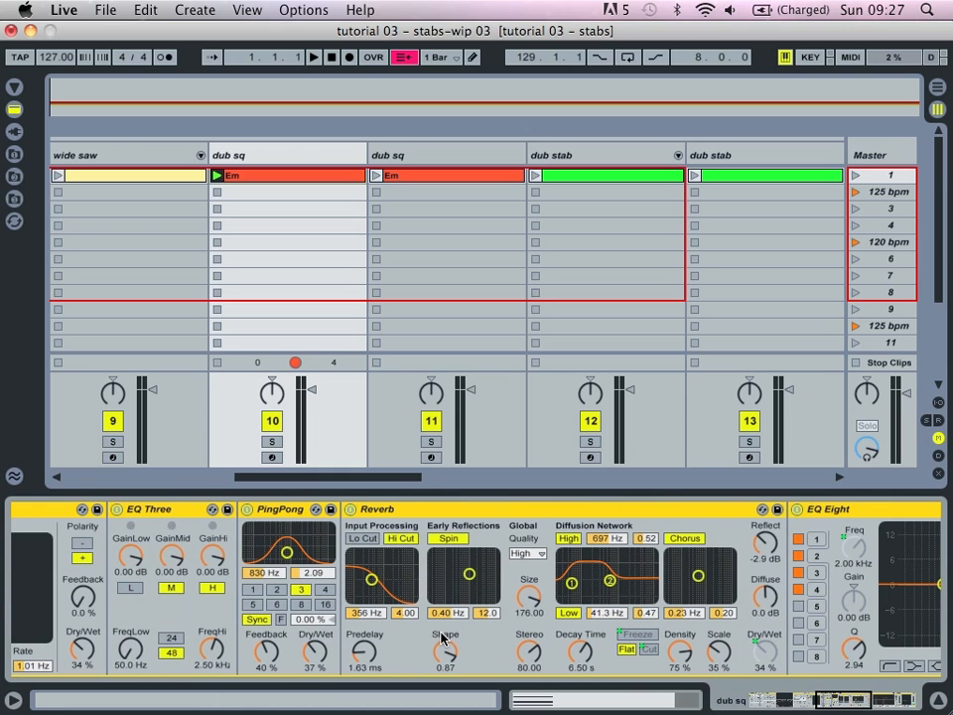
{"action": "scroll", "coordinate": [443, 638], "scroll_direction": "right", "scroll_amount": 2}
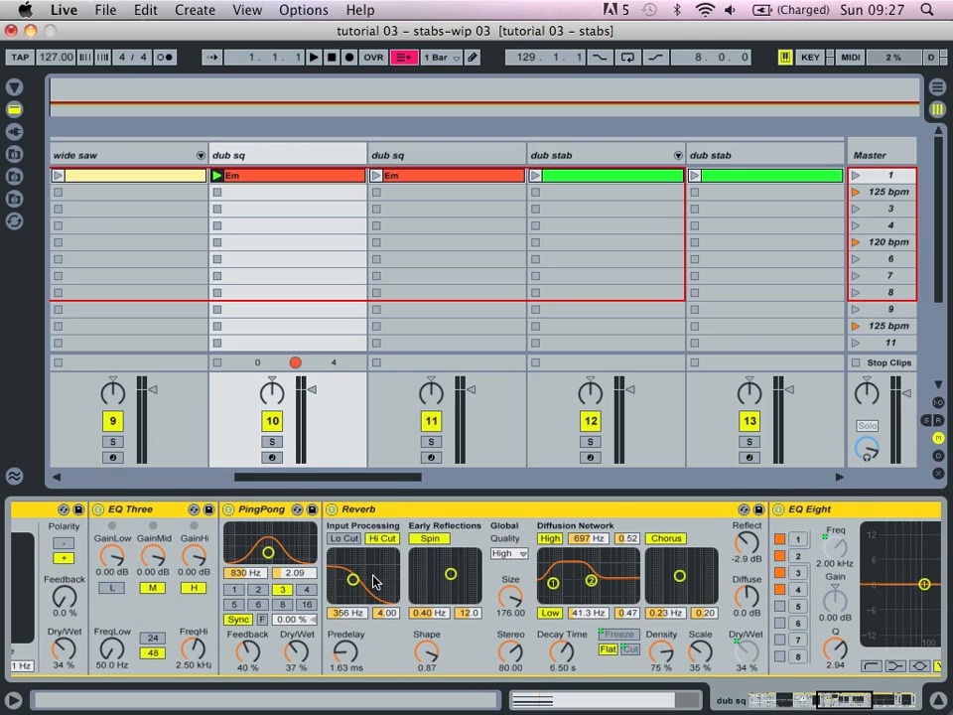
{"action": "scroll", "coordinate": [544, 574], "scroll_direction": "right", "scroll_amount": 3}
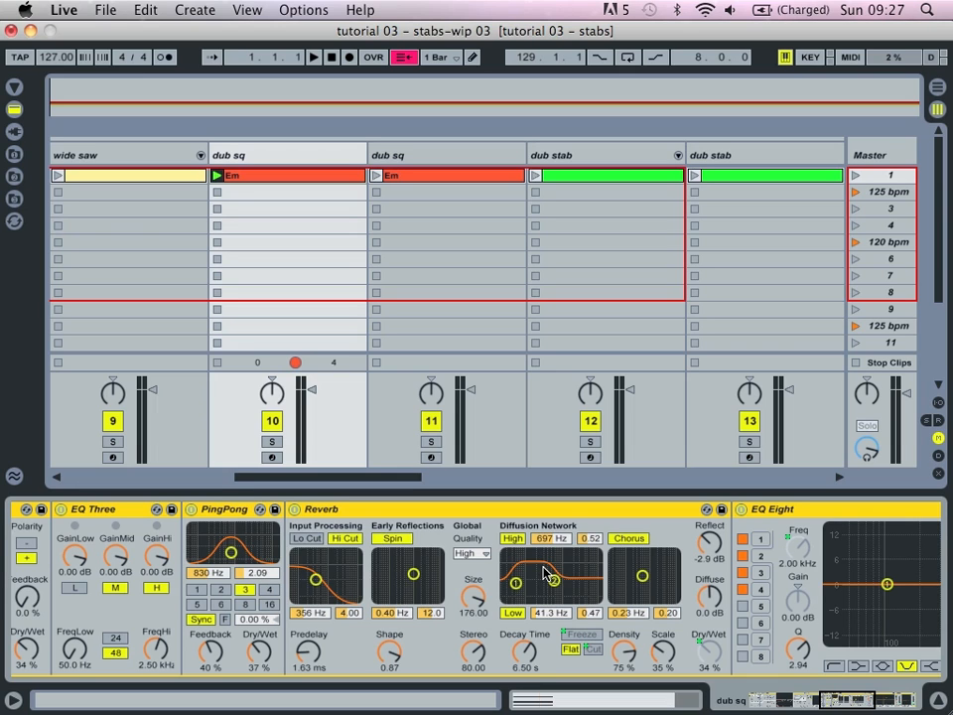
{"action": "left_click", "coordinate": [483, 554]}
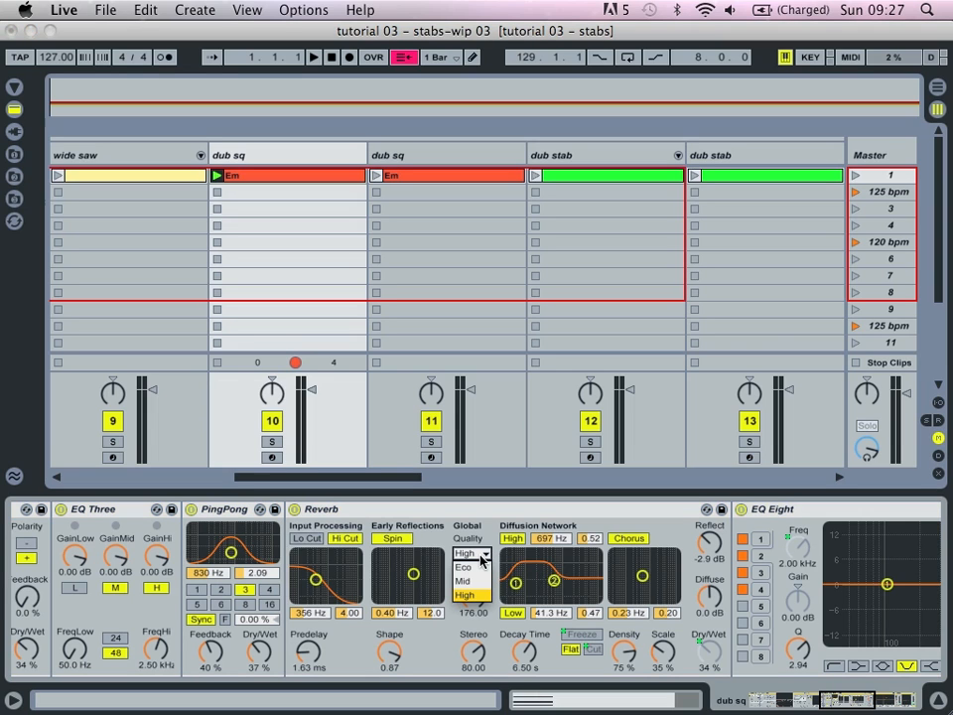
{"action": "left_click", "coordinate": [481, 558]}
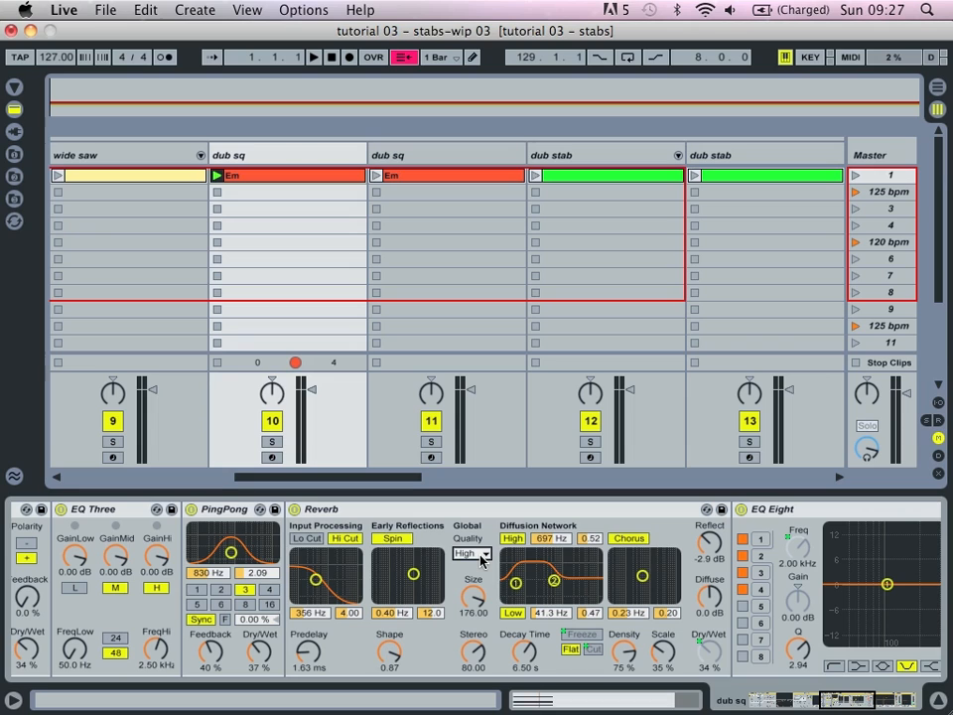
- Play the Em clip and compare the Reverb quality settings Mid and Eco before returning to High
{"action": "left_click", "coordinate": [219, 177]}
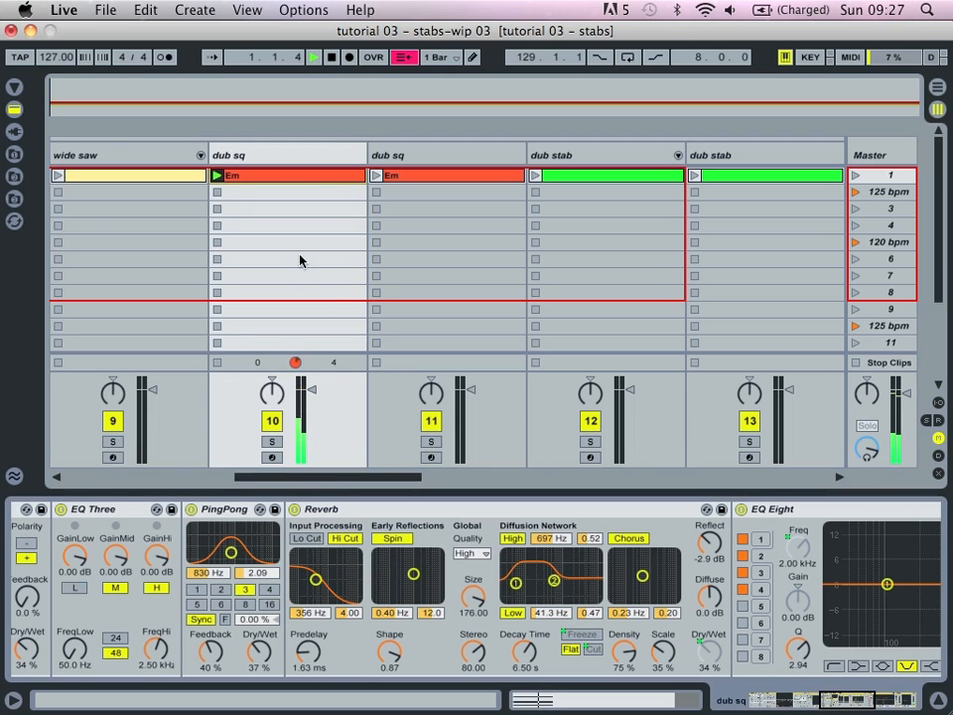
{"action": "left_click", "coordinate": [474, 552]}
{"action": "left_click", "coordinate": [464, 574]}
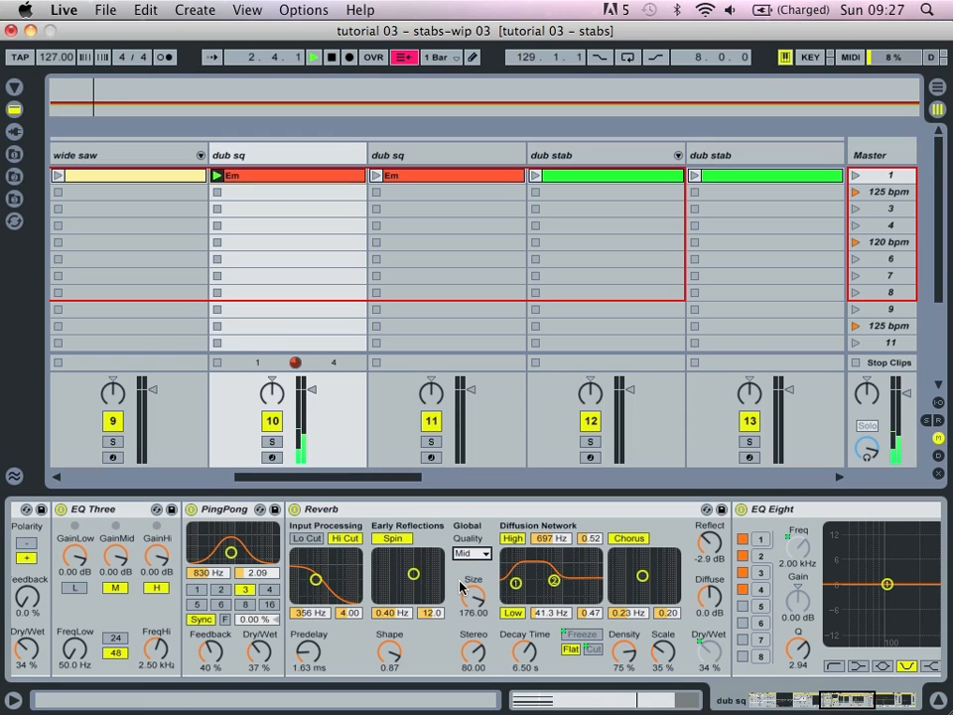
{"action": "left_click", "coordinate": [472, 553]}
{"action": "left_click", "coordinate": [467, 558]}
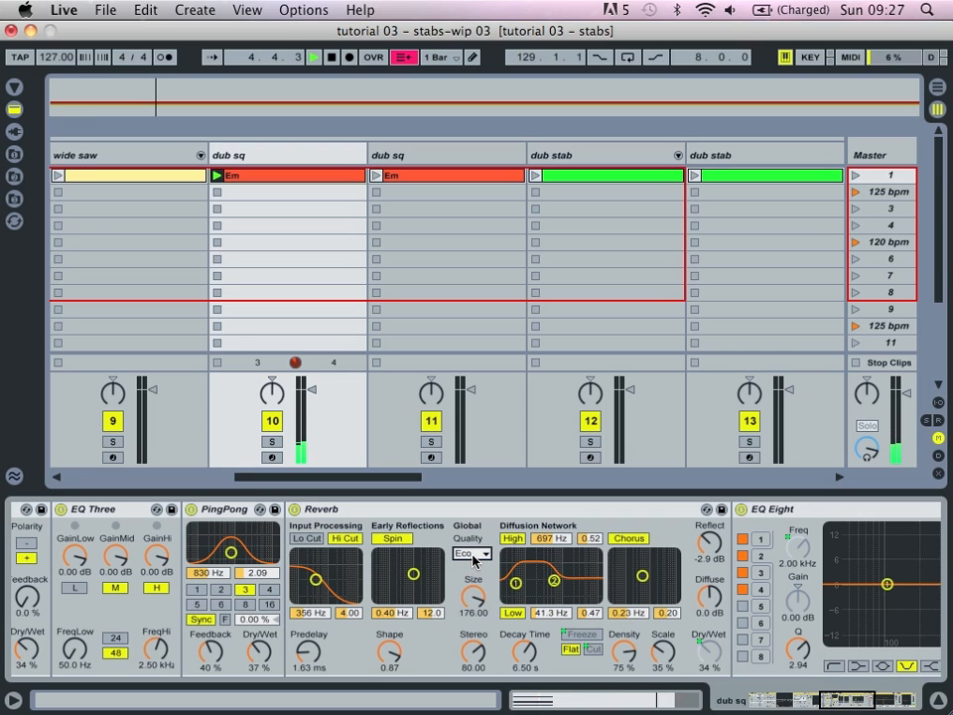
{"action": "left_click", "coordinate": [471, 554]}
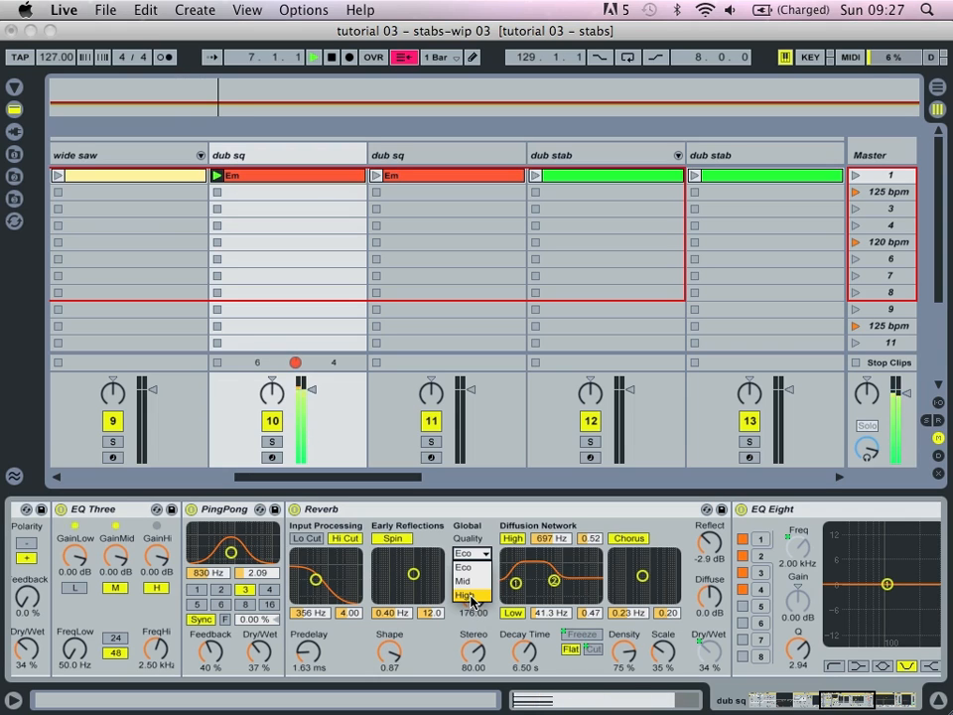
{"action": "left_click", "coordinate": [471, 597]}
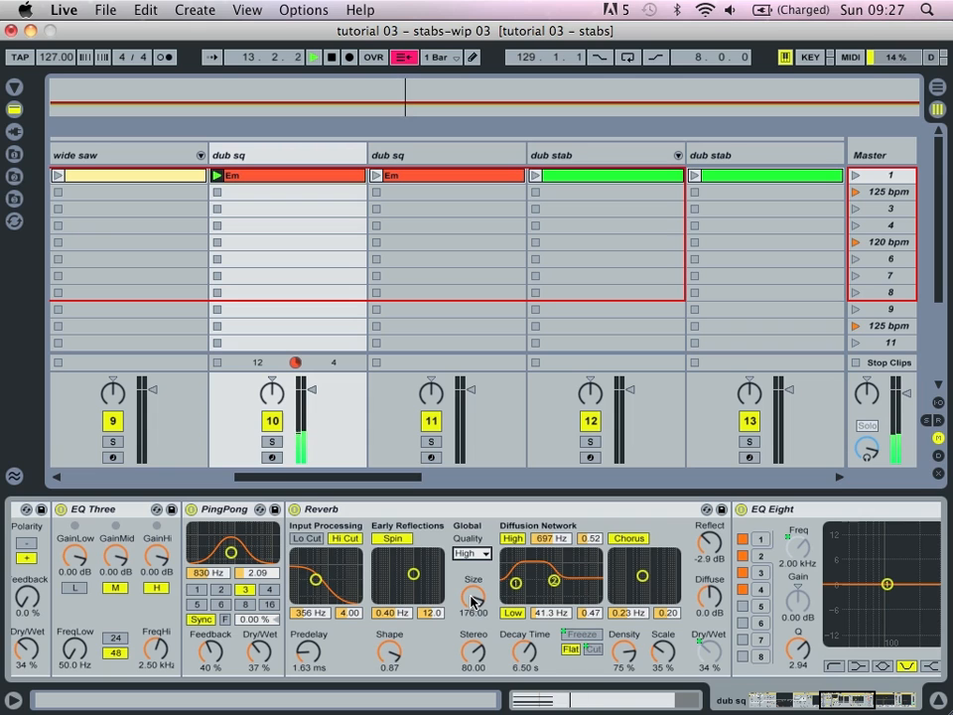
- Set the Instrument Rack macros to 834 Hz for 2 Frequency, 266 Hz for Filter Freq and 51 % for Dry/Wet
{"action": "scroll", "coordinate": [473, 599], "scroll_direction": "left", "scroll_amount": 10}
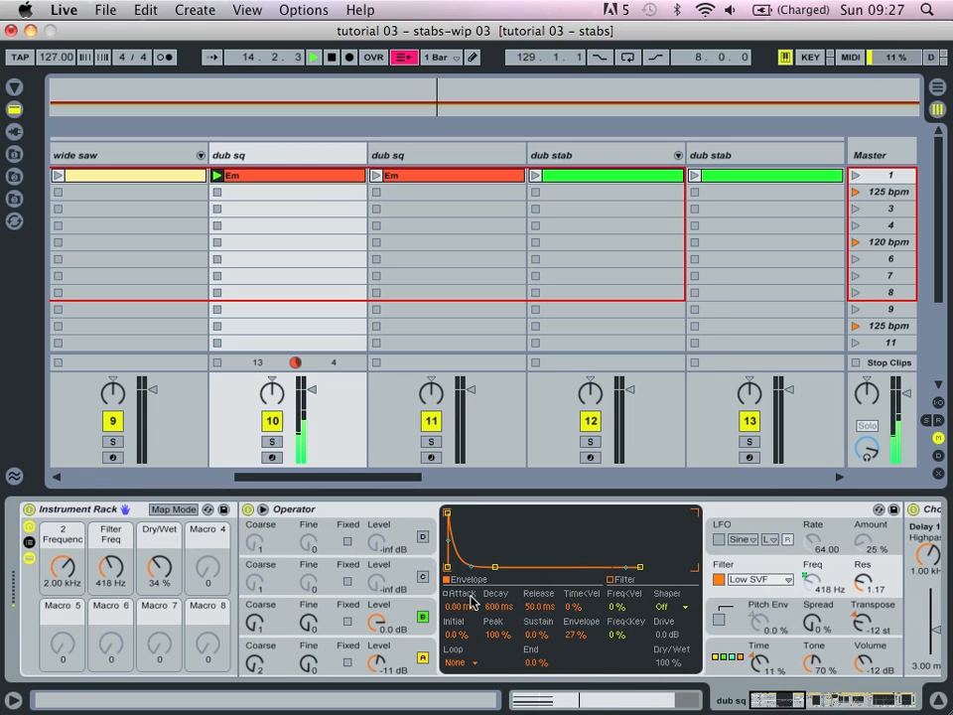
{"action": "left_click", "coordinate": [102, 513]}
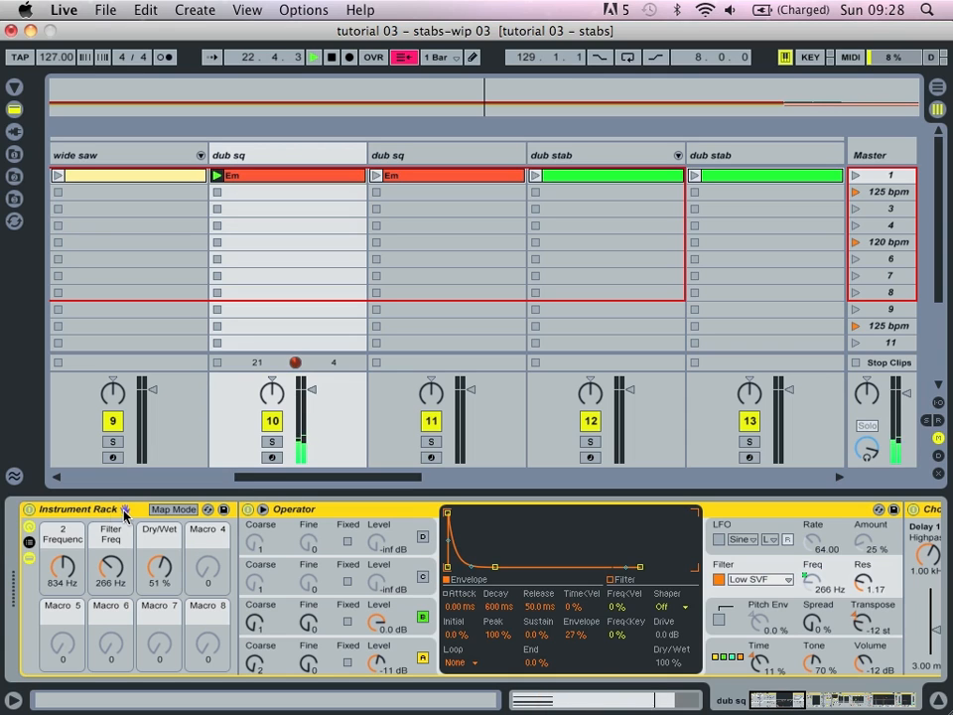
- Examine the macro-controlled settings in the Reverb and EQ Eight, along with the Compressor, while the clip plays
{"action": "scroll", "coordinate": [186, 545], "scroll_direction": "right", "scroll_amount": 10}
{"action": "scroll", "coordinate": [187, 544], "scroll_direction": "right", "scroll_amount": 5}
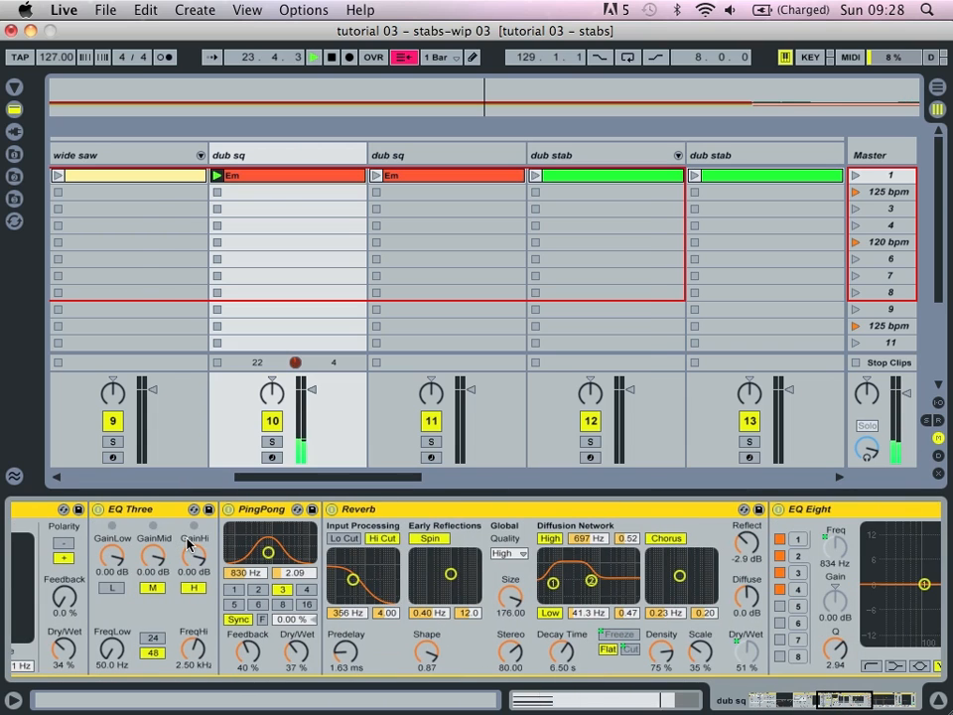
{"action": "scroll", "coordinate": [186, 545], "scroll_direction": "right", "scroll_amount": 4}
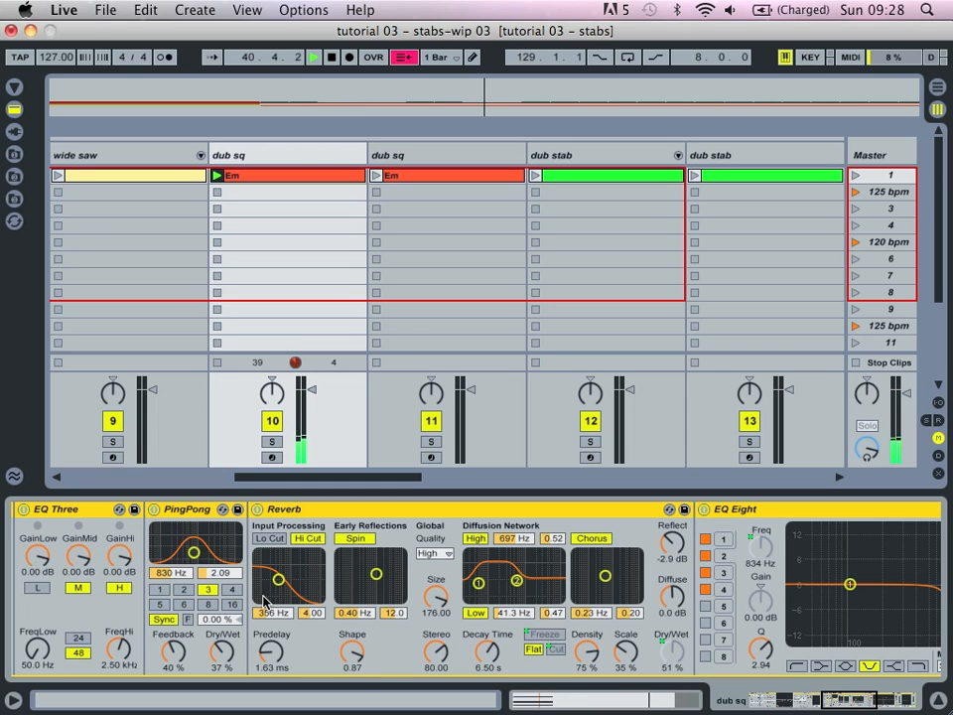
{"action": "scroll", "coordinate": [327, 600], "scroll_direction": "right", "scroll_amount": 10}
{"action": "scroll", "coordinate": [394, 599], "scroll_direction": "right", "scroll_amount": 2}
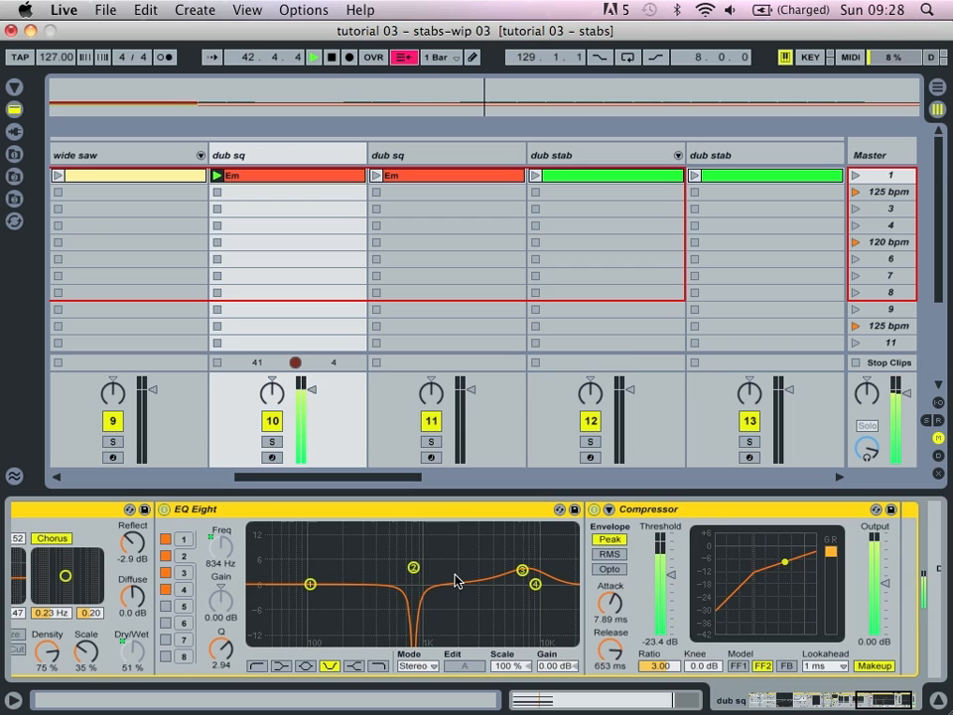
{"action": "scroll", "coordinate": [455, 581], "scroll_direction": "left", "scroll_amount": 5}
{"action": "scroll", "coordinate": [455, 580], "scroll_direction": "right", "scroll_amount": 2}
{"action": "scroll", "coordinate": [454, 581], "scroll_direction": "left", "scroll_amount": 2}
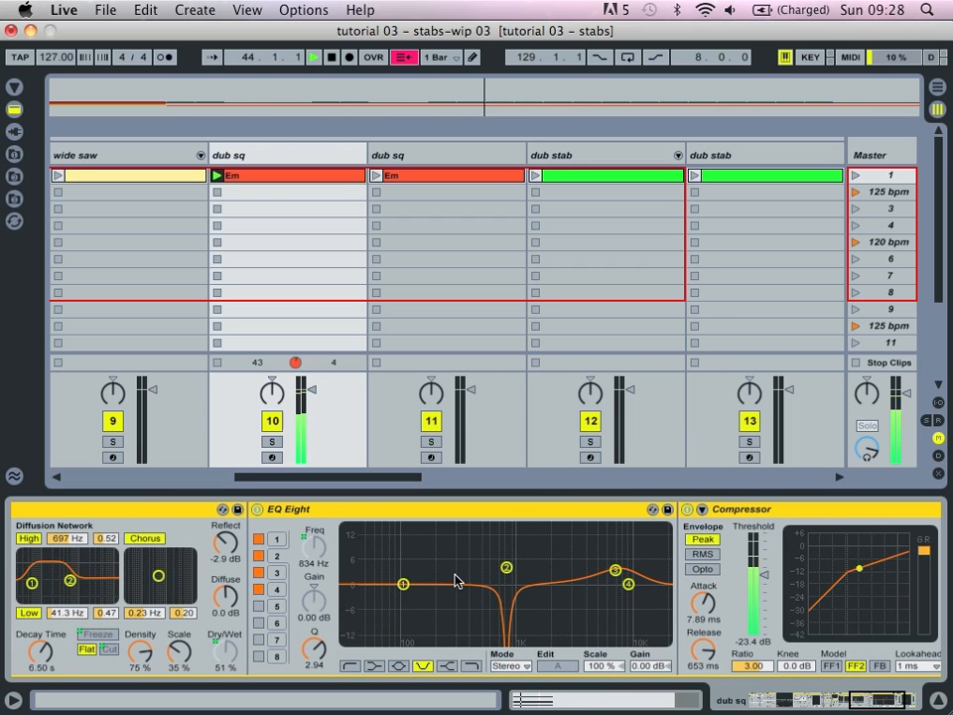
- Sweep the Instrument Rack's Filter Freq macro up to 2.08 kHz and back down to 174 Hz
{"action": "scroll", "coordinate": [455, 581], "scroll_direction": "left", "scroll_amount": 15}
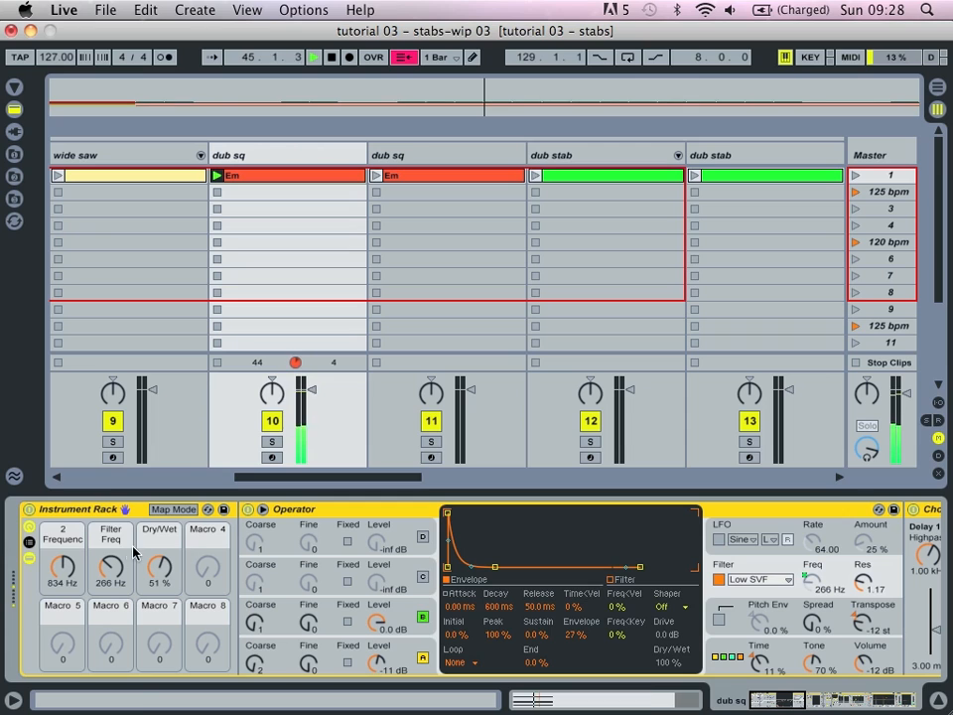
{"action": "left_click", "coordinate": [111, 544]}
{"action": "key", "text": "Up"}
{"action": "key", "text": "Up"}
{"action": "key", "text": "Up"}
{"action": "key", "text": "Up"}
{"action": "key", "text": "Up"}
{"action": "key", "text": "Up"}
{"action": "key", "text": "Up"}
{"action": "key", "text": "Up"}
{"action": "key", "text": "Up"}
{"action": "key", "text": "Up"}
{"action": "key", "text": "Up"}
{"action": "key", "text": "Up"}
{"action": "key", "text": "Up"}
{"action": "key", "text": "Up"}
{"action": "key", "text": "Up"}
{"action": "key", "text": "Up"}
{"action": "key", "text": "Up"}
{"action": "key", "text": "Up"}
{"action": "key", "text": "Up"}
{"action": "key", "text": "Up"}
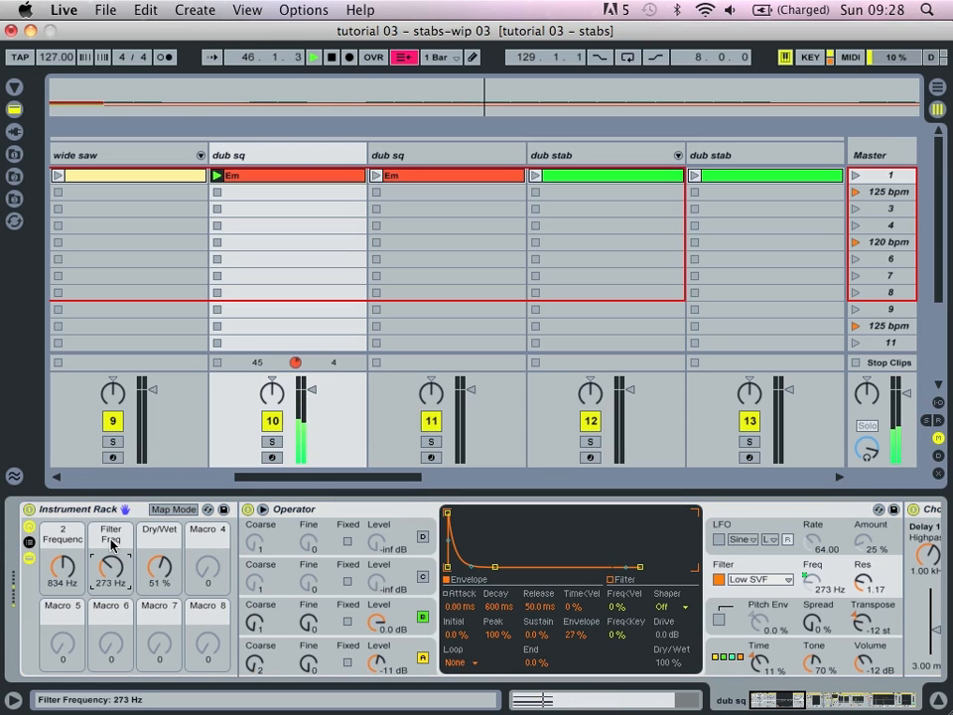
{"action": "key", "text": "Up"}
{"action": "key", "text": "Up"}
{"action": "key", "text": "Up"}
{"action": "key", "text": "Up"}
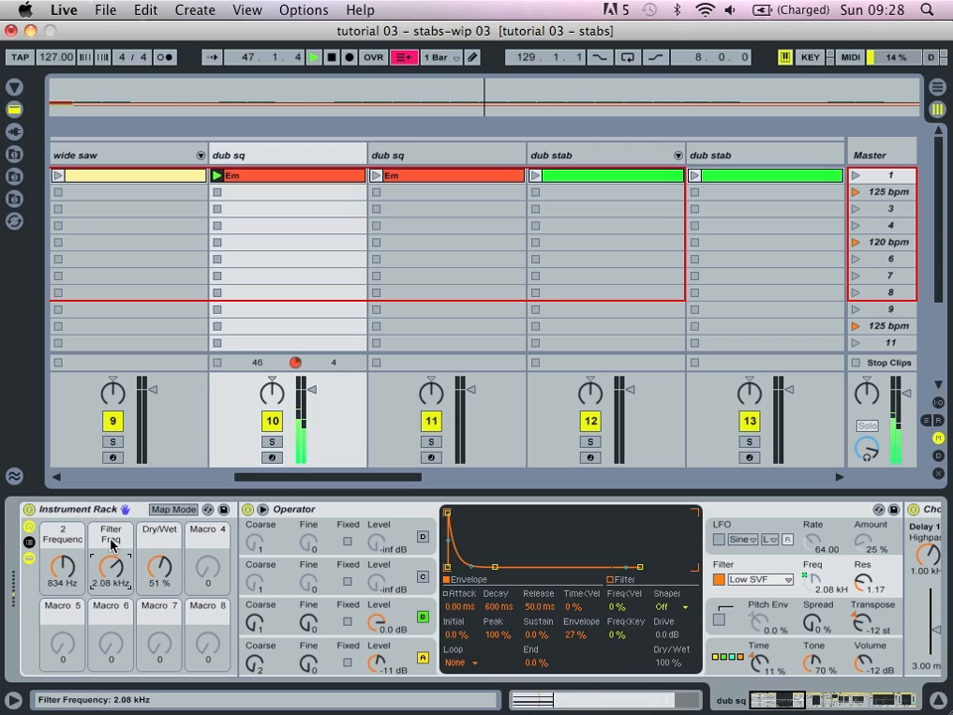
{"action": "key", "text": "Down"}
{"action": "key", "text": "Down"}
{"action": "key", "text": "Down"}
{"action": "key", "text": "Down"}
{"action": "key", "text": "Down"}
{"action": "key", "text": "Down"}
{"action": "key", "text": "Down"}
{"action": "key", "text": "Down"}
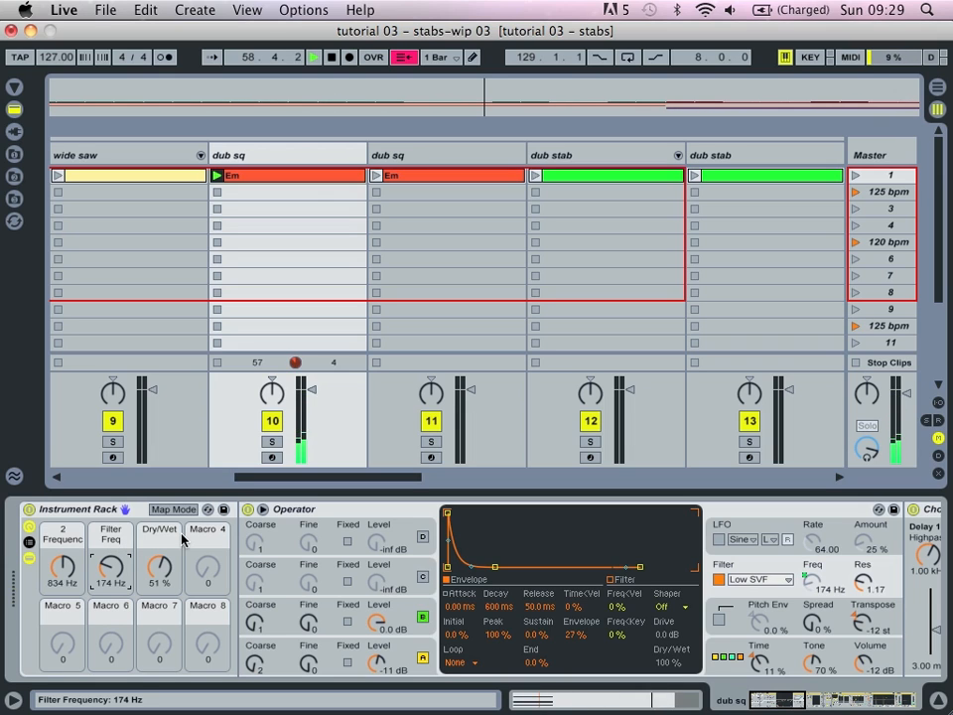
- Stop the Em clip on the first dub sq track and delete Operator from the second dub sq track
{"action": "left_click", "coordinate": [216, 362]}
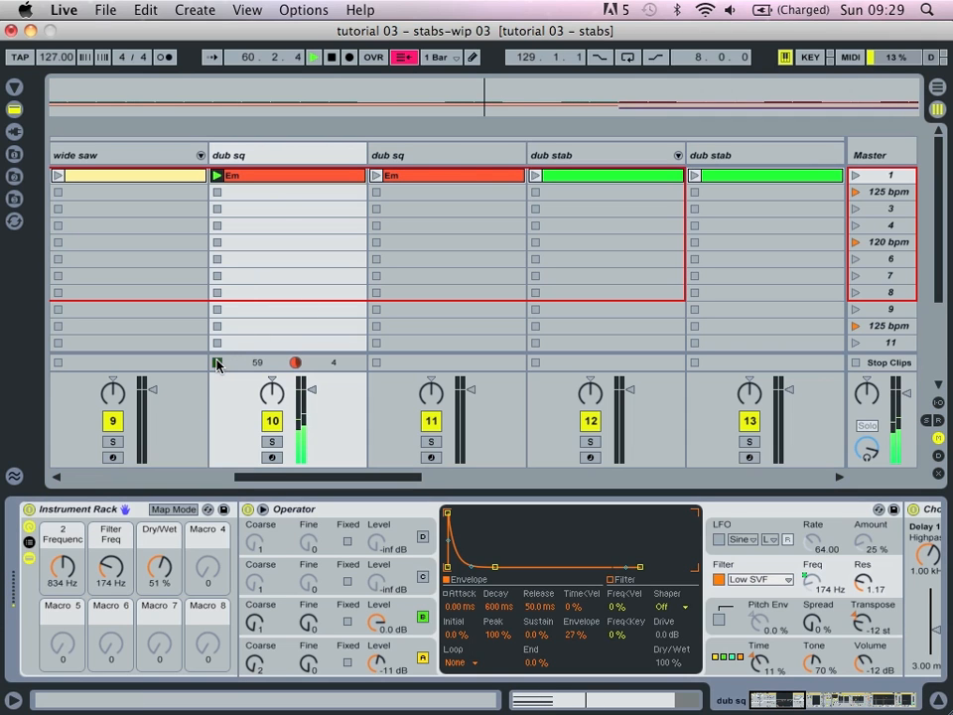
{"action": "left_click", "coordinate": [410, 156]}
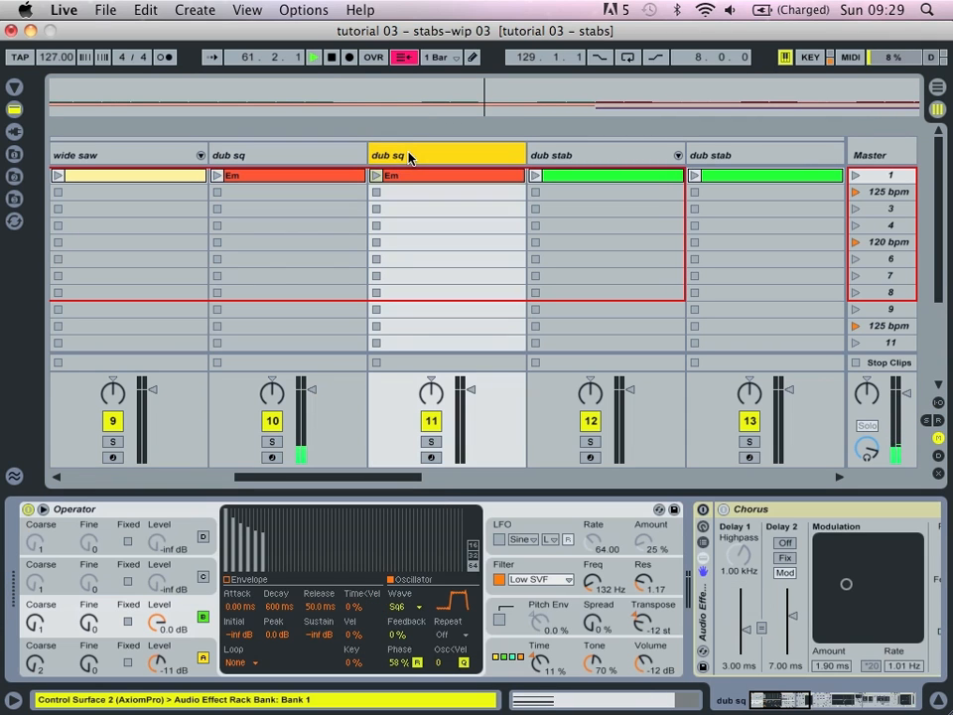
{"action": "left_click", "coordinate": [512, 510]}
{"action": "key", "text": "Delete"}
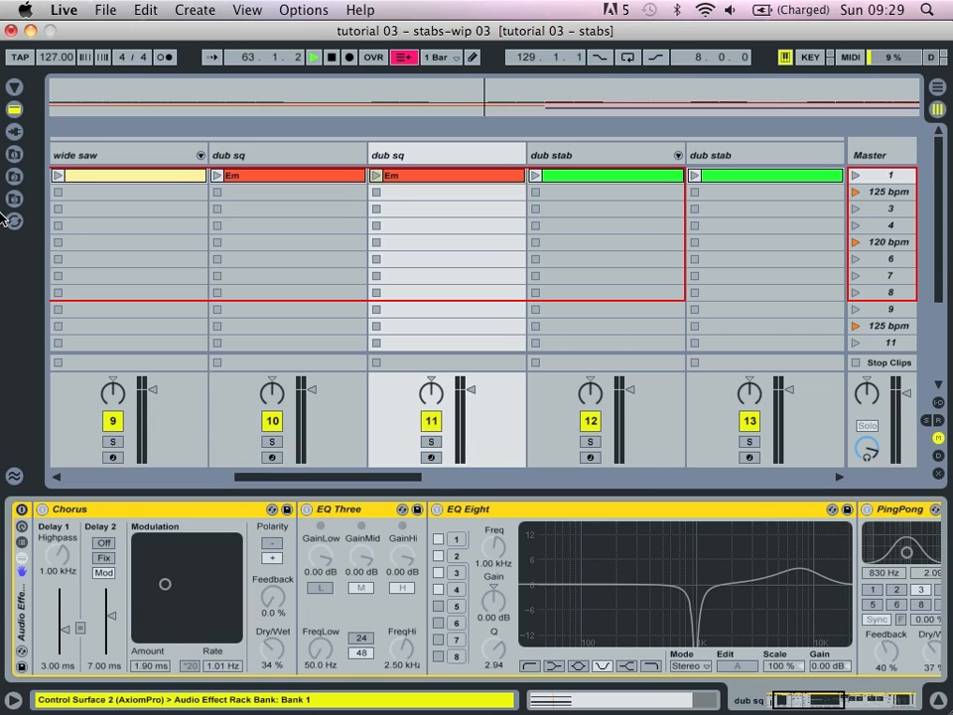
- Add a default Operator from the Live Devices browser to the second dub sq track, ahead of its Audio Effect Rack
{"action": "left_click", "coordinate": [14, 110]}
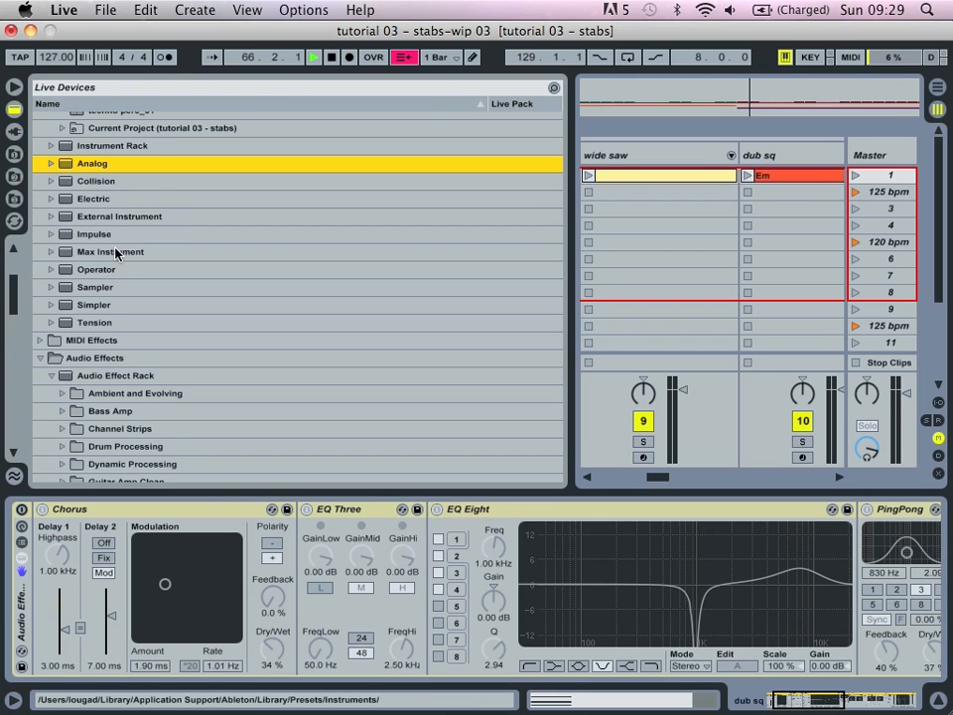
{"action": "scroll", "coordinate": [116, 253], "scroll_direction": "up", "scroll_amount": 5}
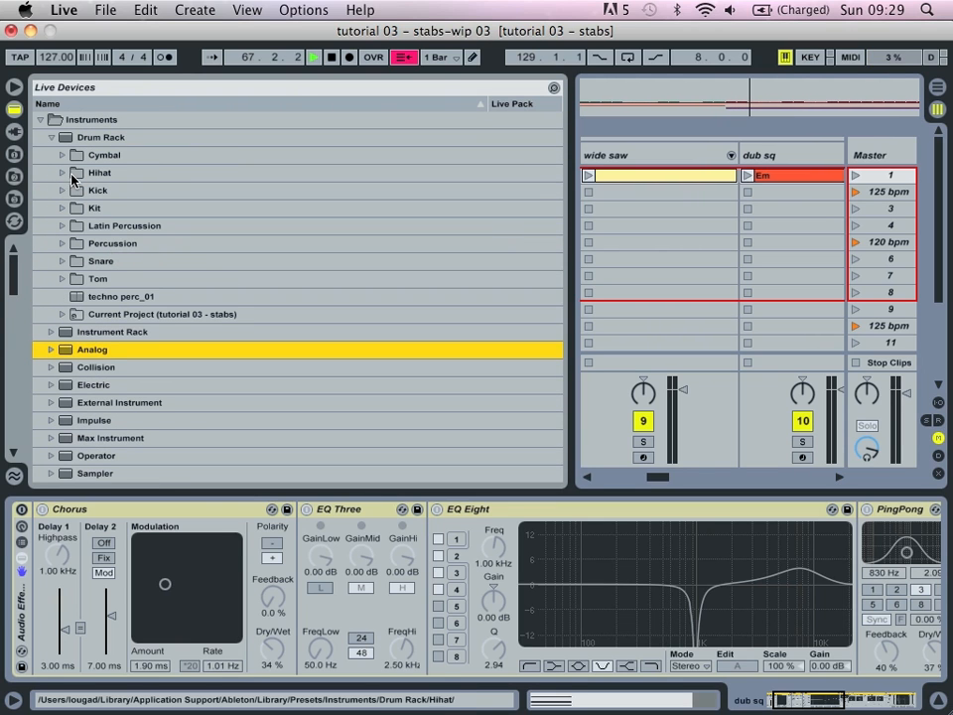
{"action": "left_click", "coordinate": [61, 140]}
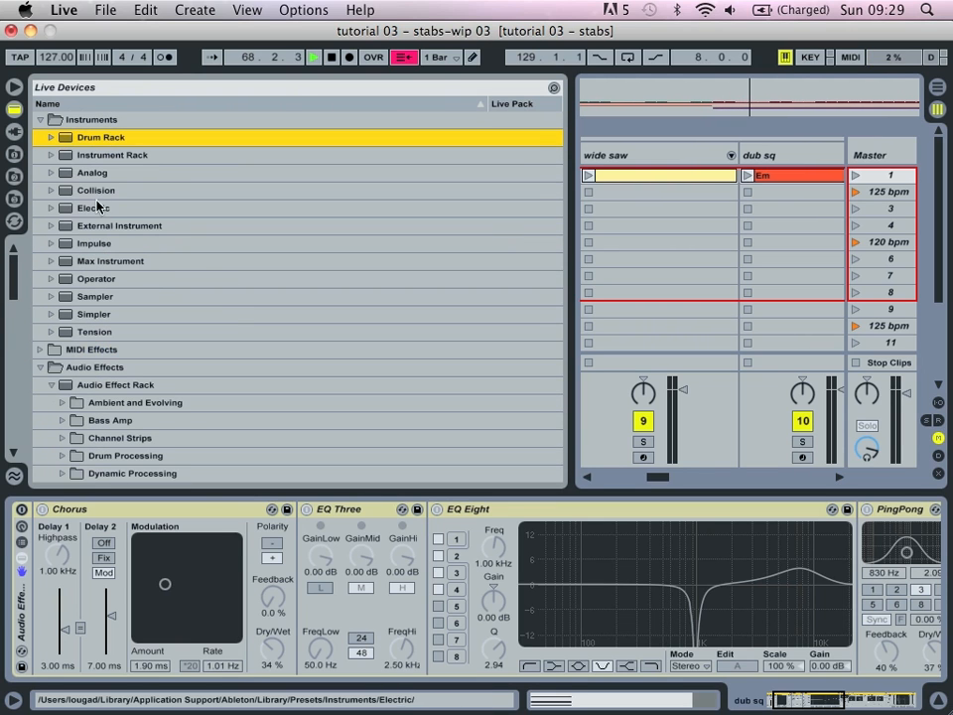
{"action": "left_click_drag", "start_coordinate": [94, 278], "coordinate": [115, 552]}
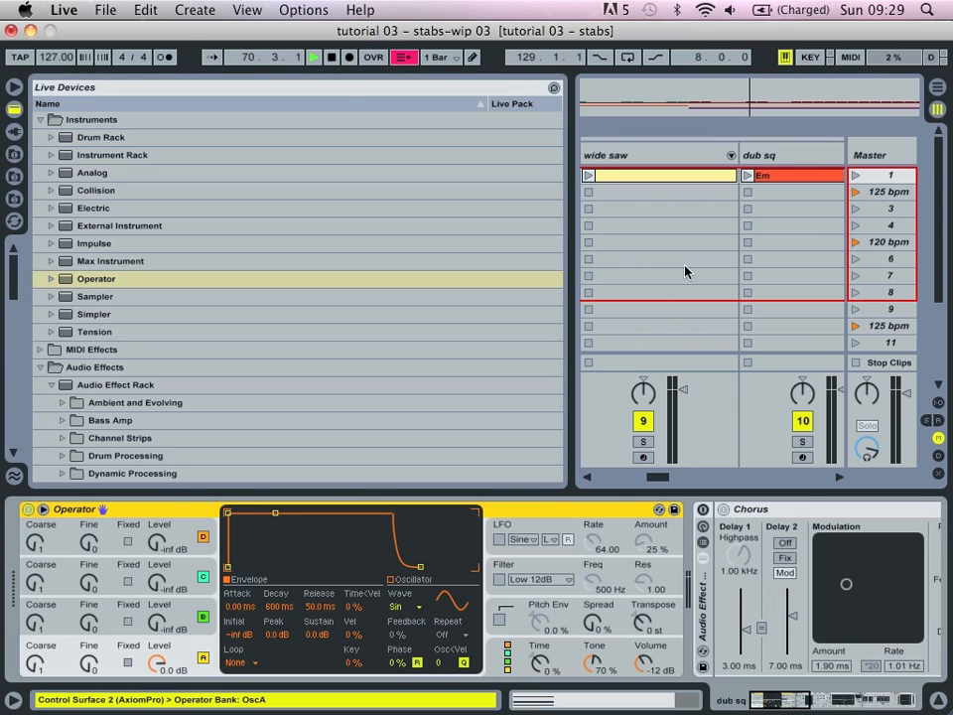
- Hide the browser, launch the Em clip on the second dub sq track and bring that track's devices into view
{"action": "left_click", "coordinate": [14, 86]}
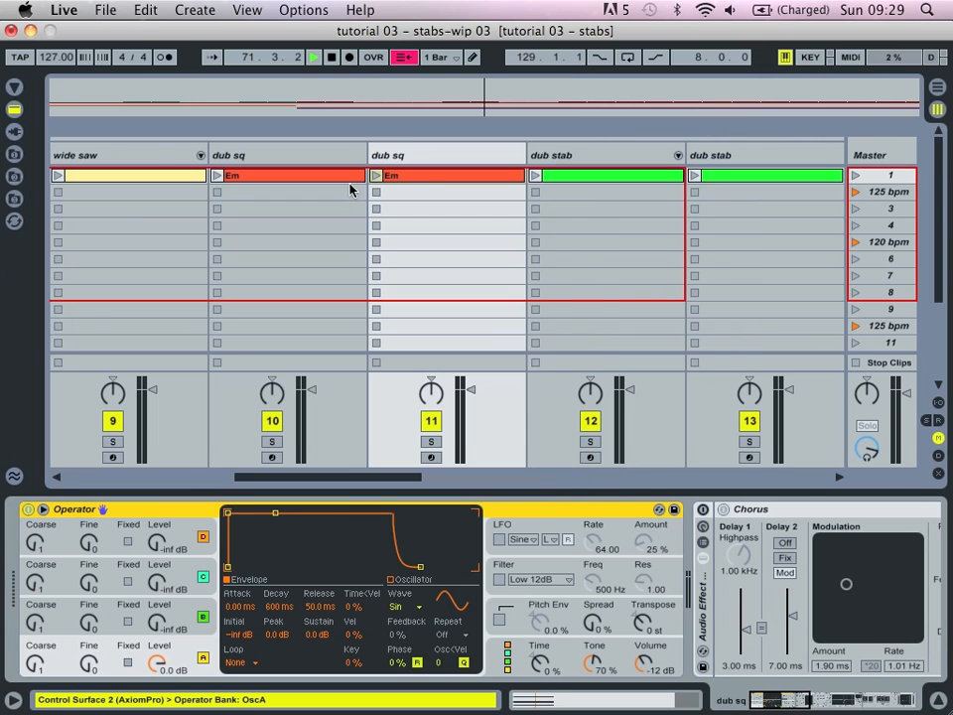
{"action": "double_click", "coordinate": [425, 180]}
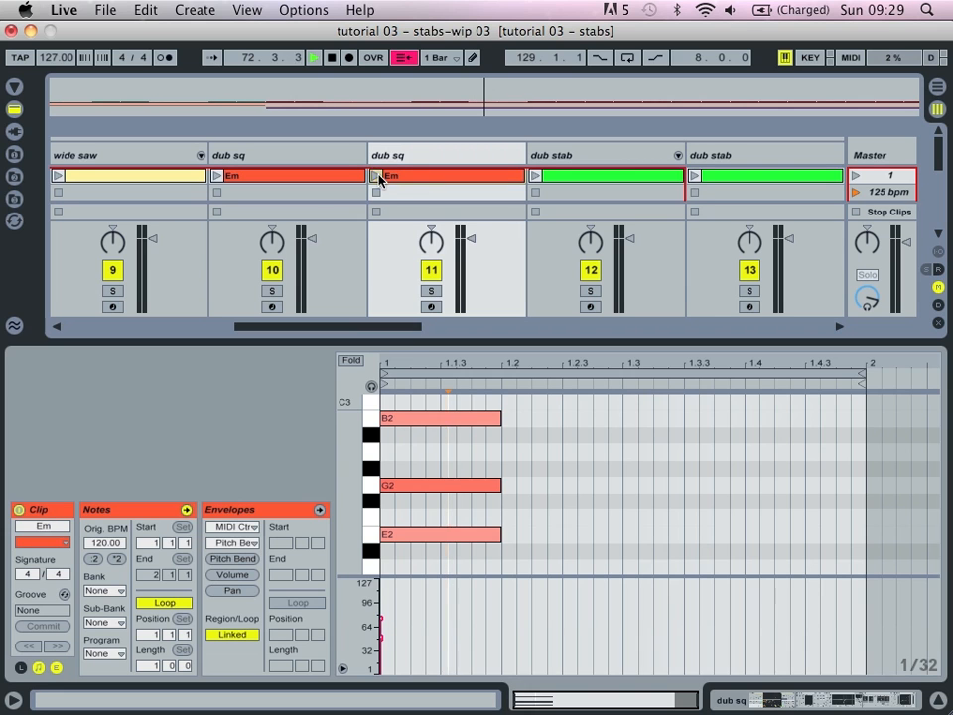
{"action": "left_click", "coordinate": [378, 179]}
{"action": "left_click", "coordinate": [386, 154]}
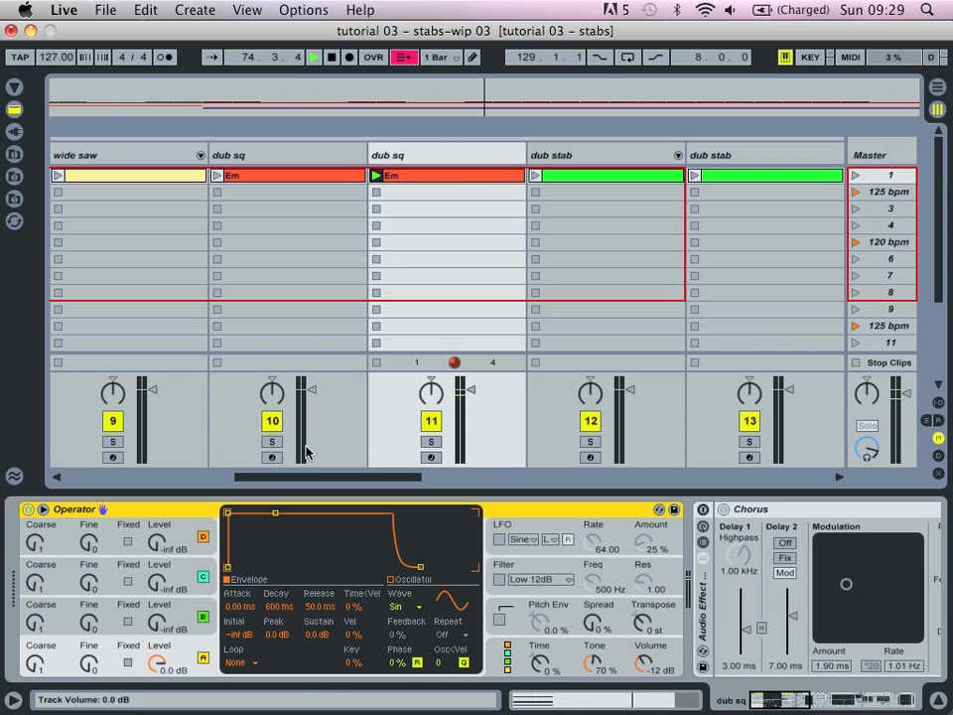
- Choose Operator's algorithm with all four oscillators side by side in parallel and switch off oscillators C and D
{"action": "left_click", "coordinate": [491, 658]}
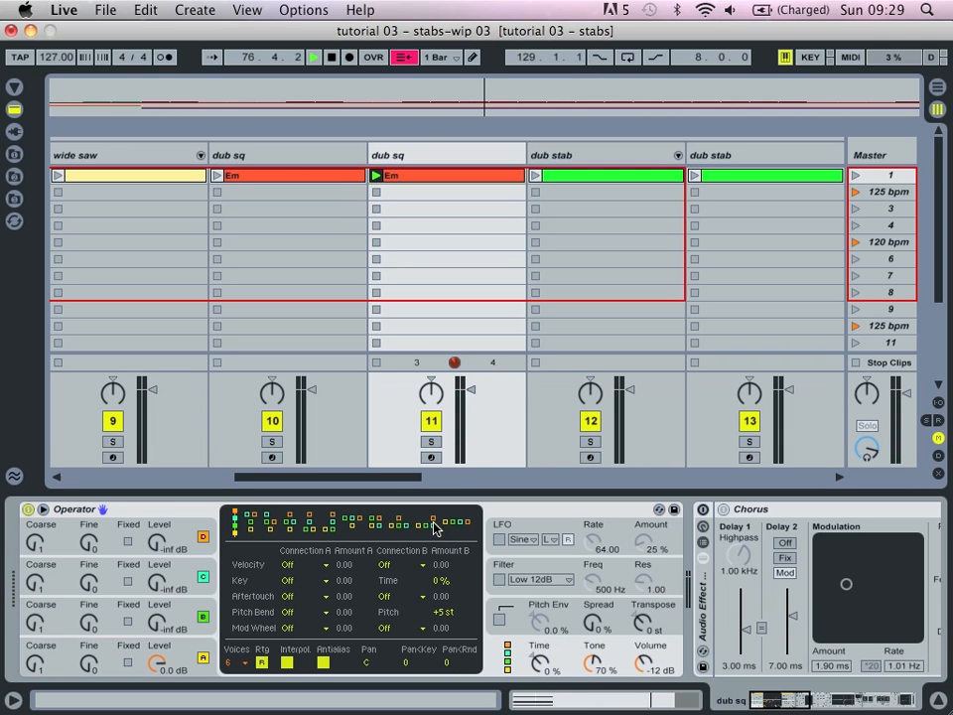
{"action": "left_click", "coordinate": [203, 576]}
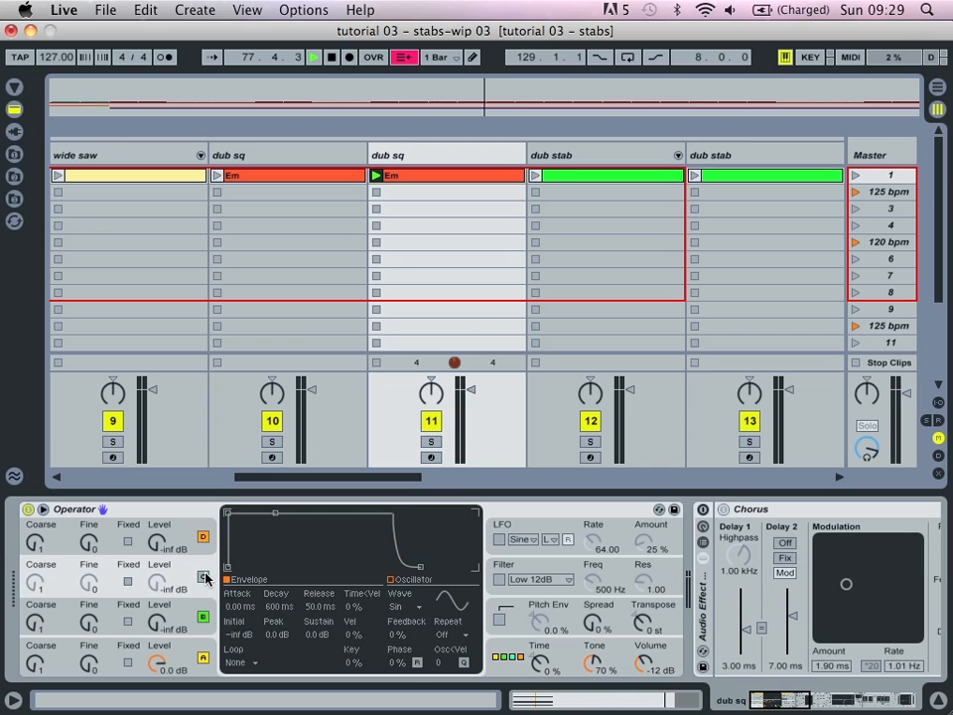
{"action": "left_click", "coordinate": [205, 535]}
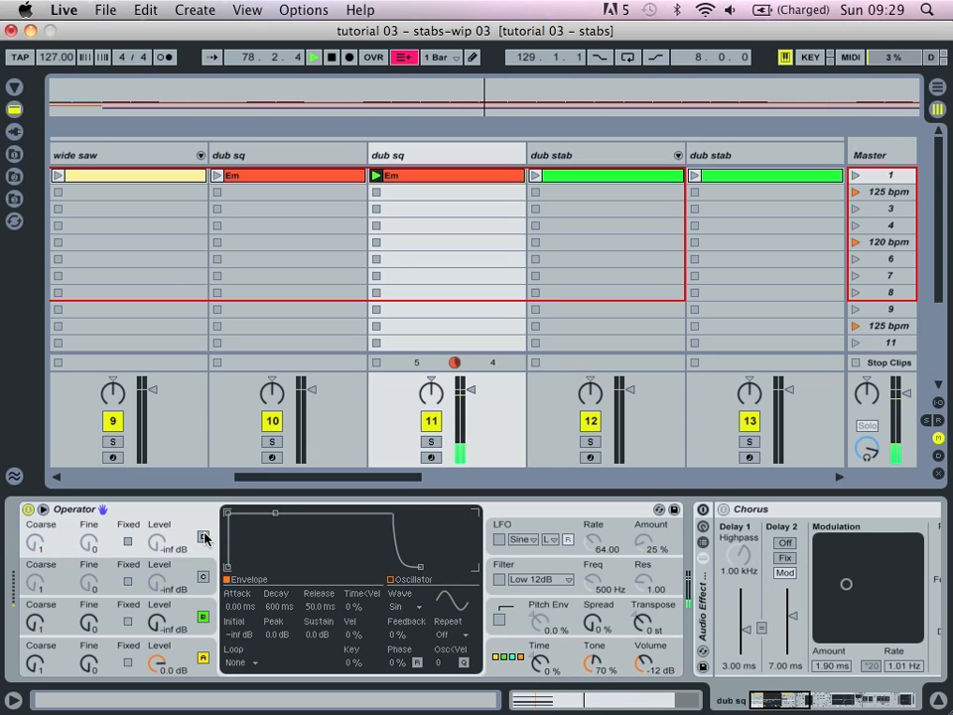
- Set up oscillator A with -inf dB sustain, coarse tuning 2, a Square 6 waveform and a level of -11 dB
{"action": "left_click", "coordinate": [214, 643]}
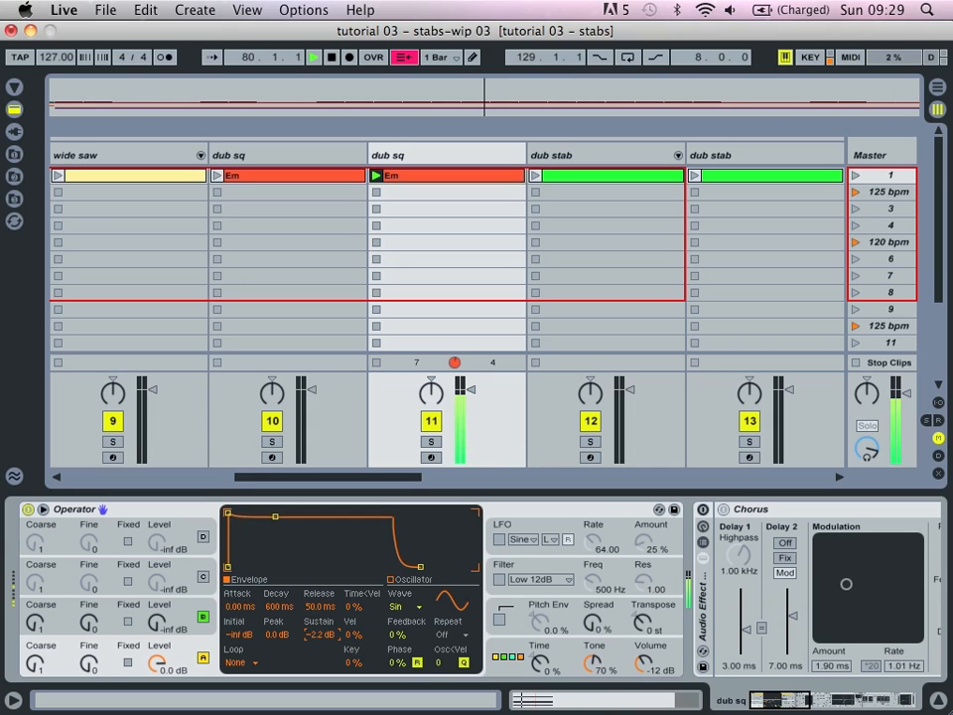
{"action": "left_click_drag", "start_coordinate": [320, 633], "coordinate": [319, 684]}
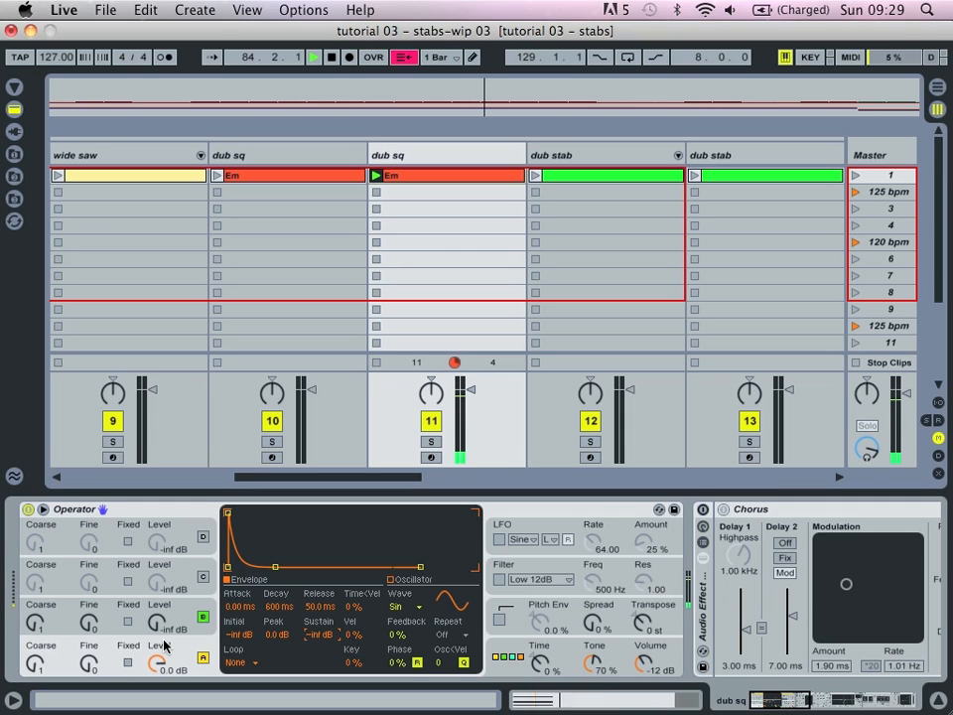
{"action": "left_click_drag", "start_coordinate": [28, 662], "coordinate": [28, 655]}
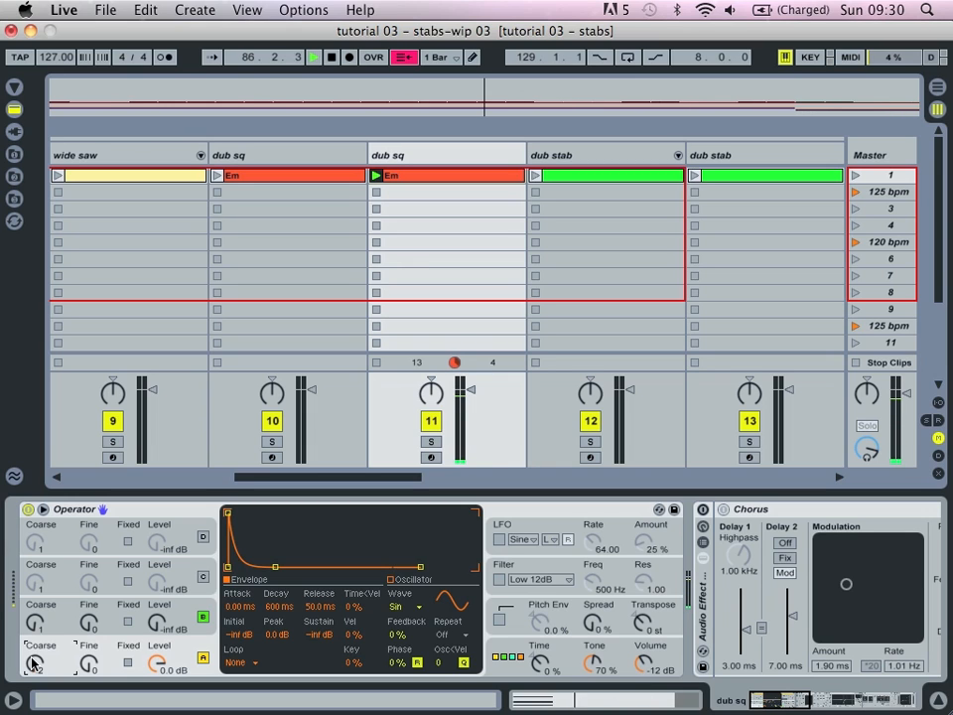
{"action": "left_click", "coordinate": [410, 608]}
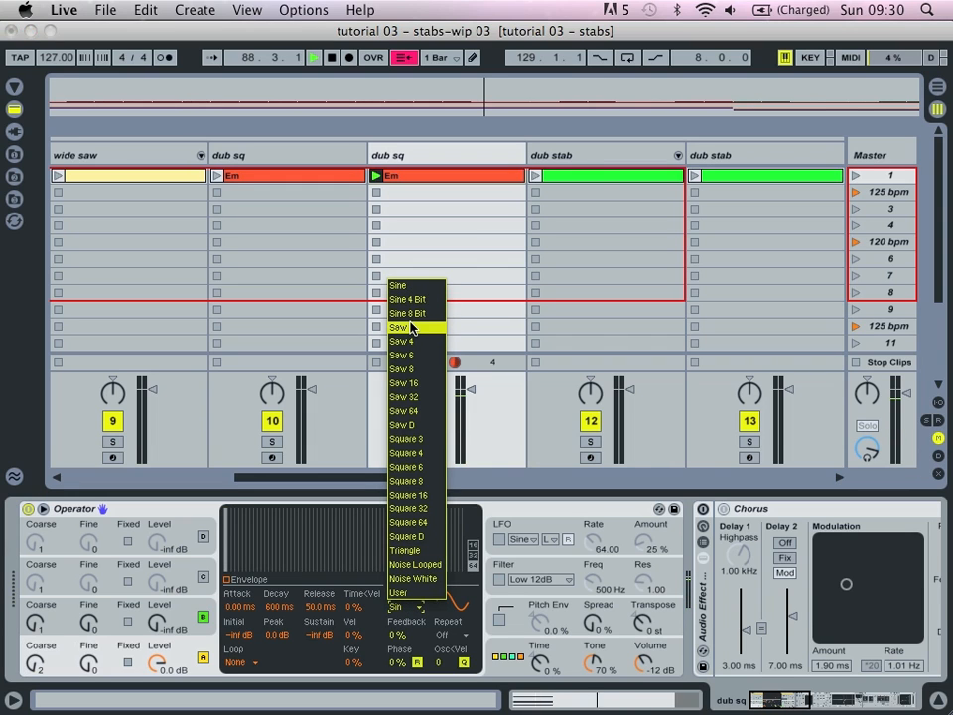
{"action": "left_click", "coordinate": [409, 466]}
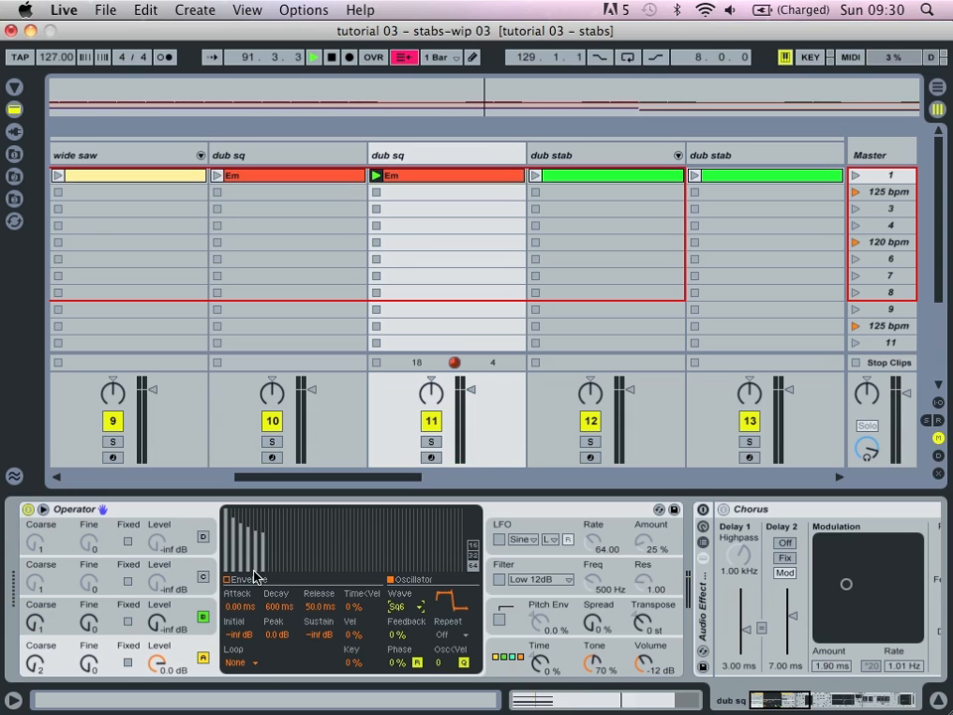
{"action": "left_click", "coordinate": [159, 623]}
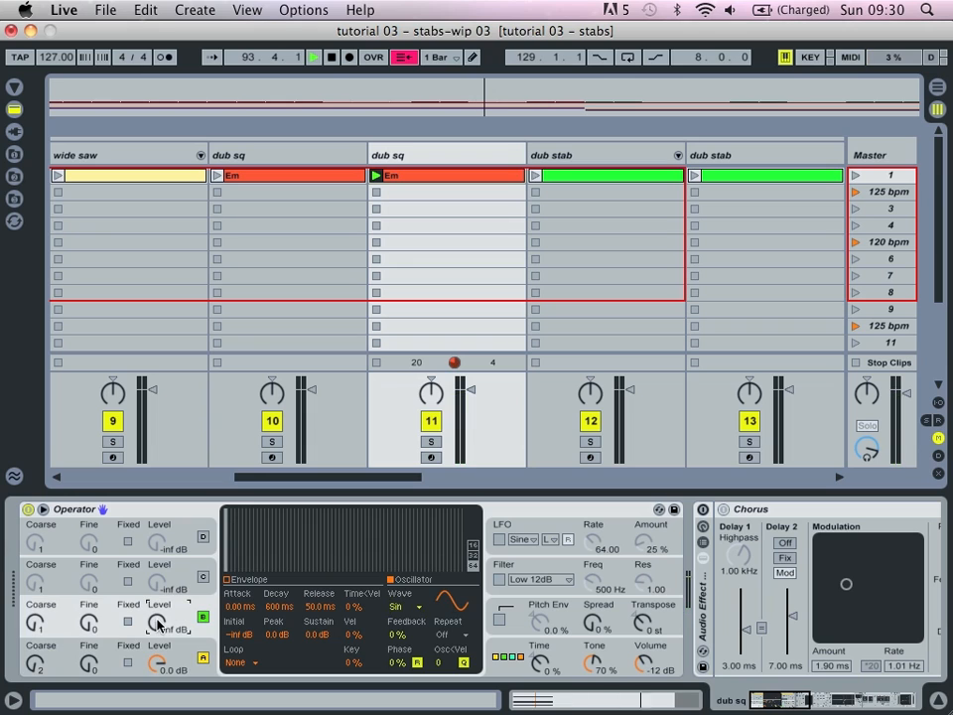
{"action": "left_click_drag", "start_coordinate": [156, 661], "coordinate": [156, 680]}
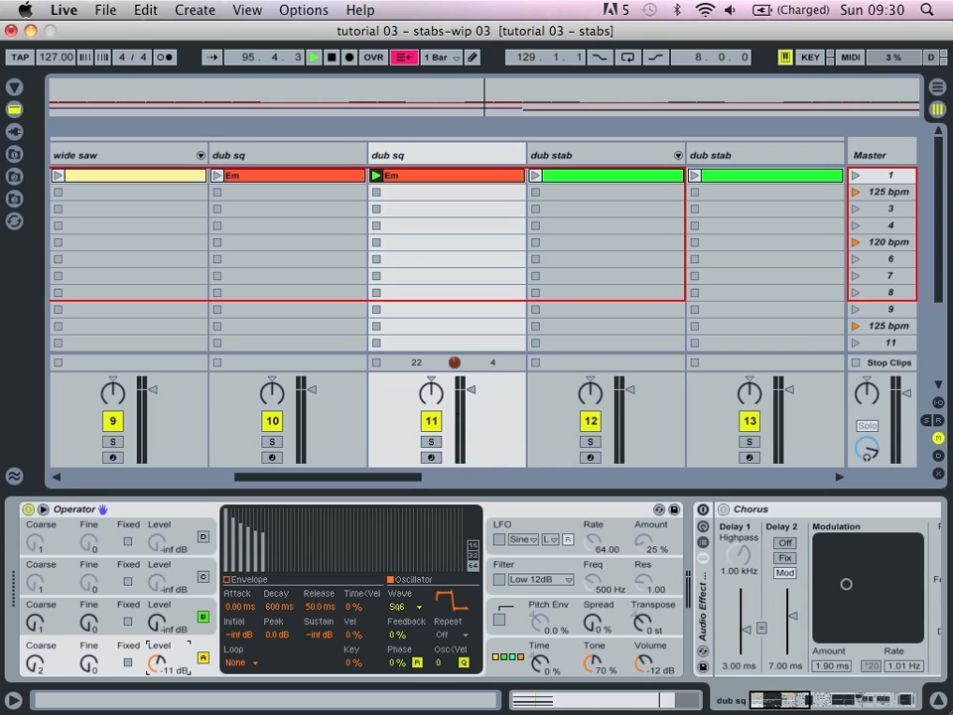
- Set up oscillator B with a level of 0.0 dB, a Square 8 waveform and -inf dB envelope sustain
{"action": "left_click", "coordinate": [156, 622]}
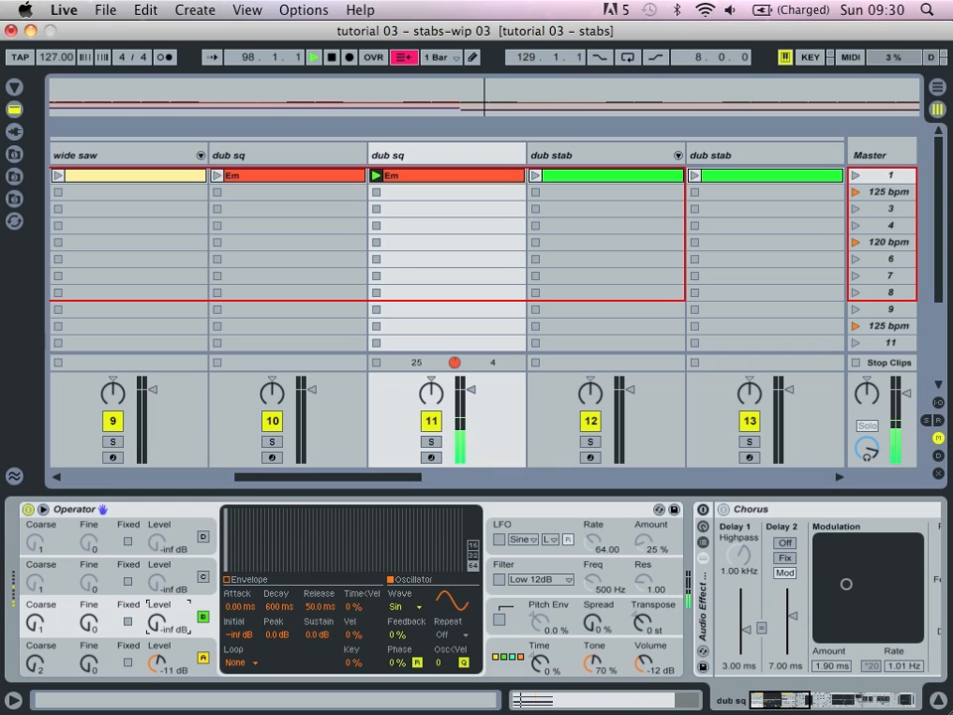
{"action": "left_click_drag", "start_coordinate": [156, 622], "coordinate": [156, 544]}
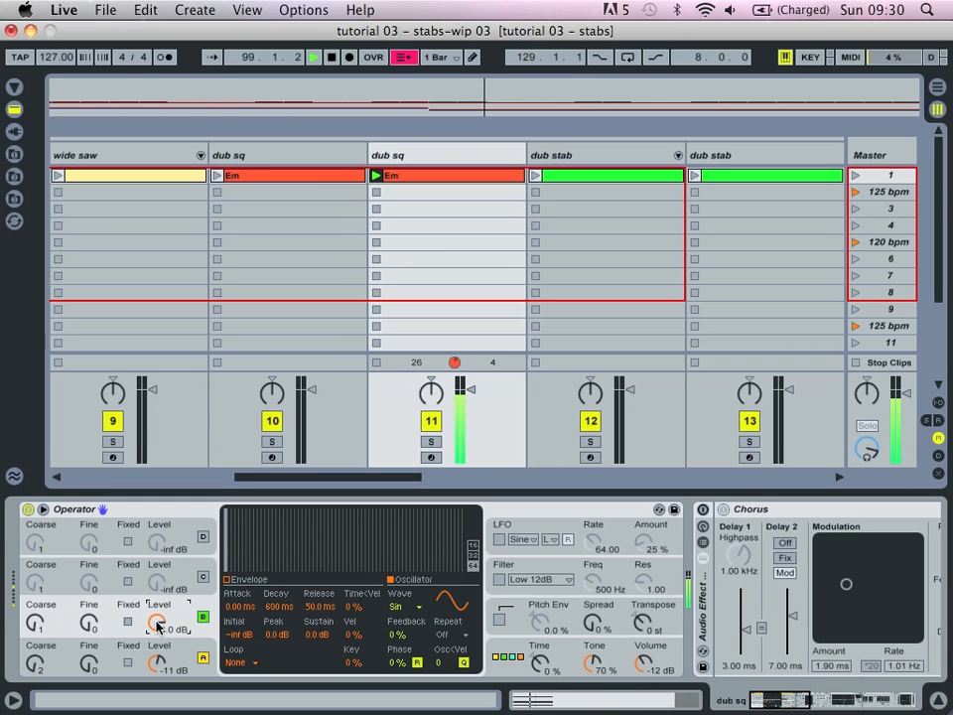
{"action": "left_click", "coordinate": [413, 613]}
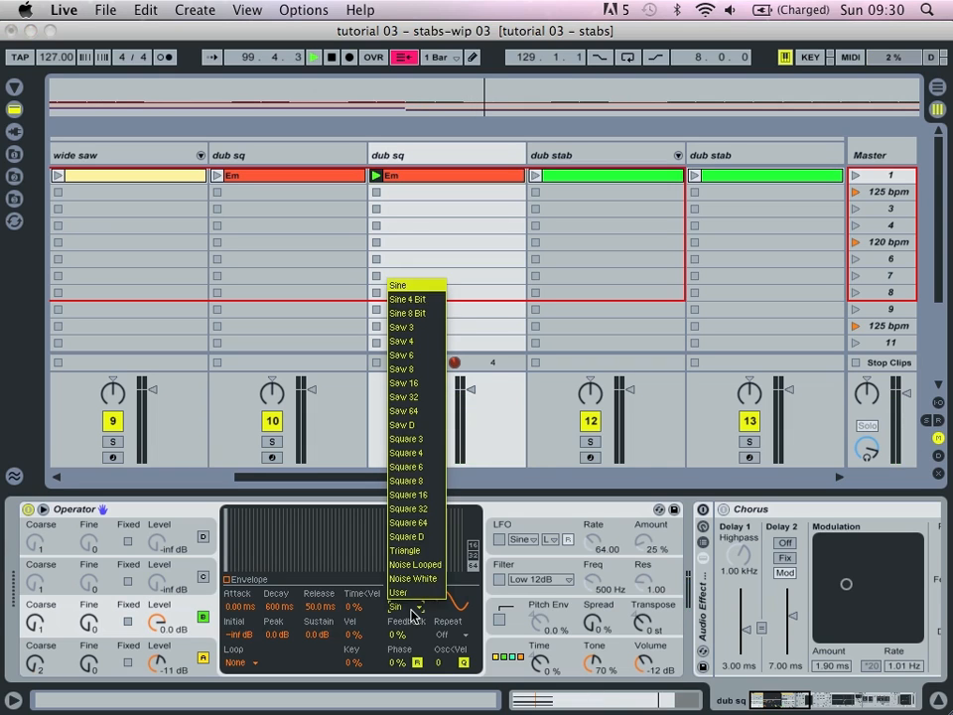
{"action": "left_click", "coordinate": [418, 480]}
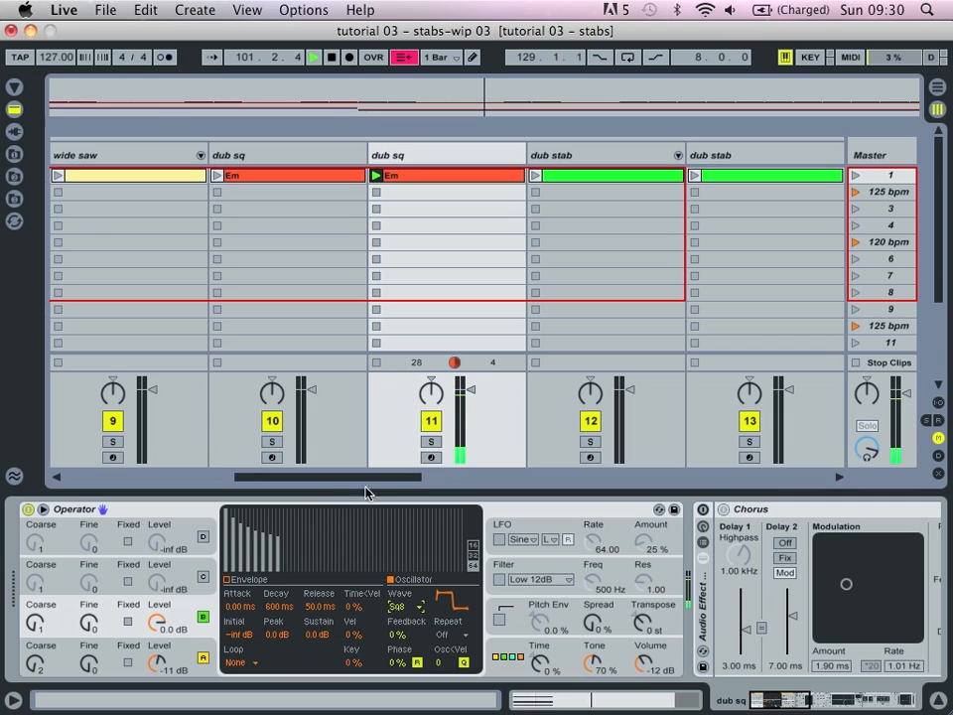
{"action": "left_click", "coordinate": [239, 587]}
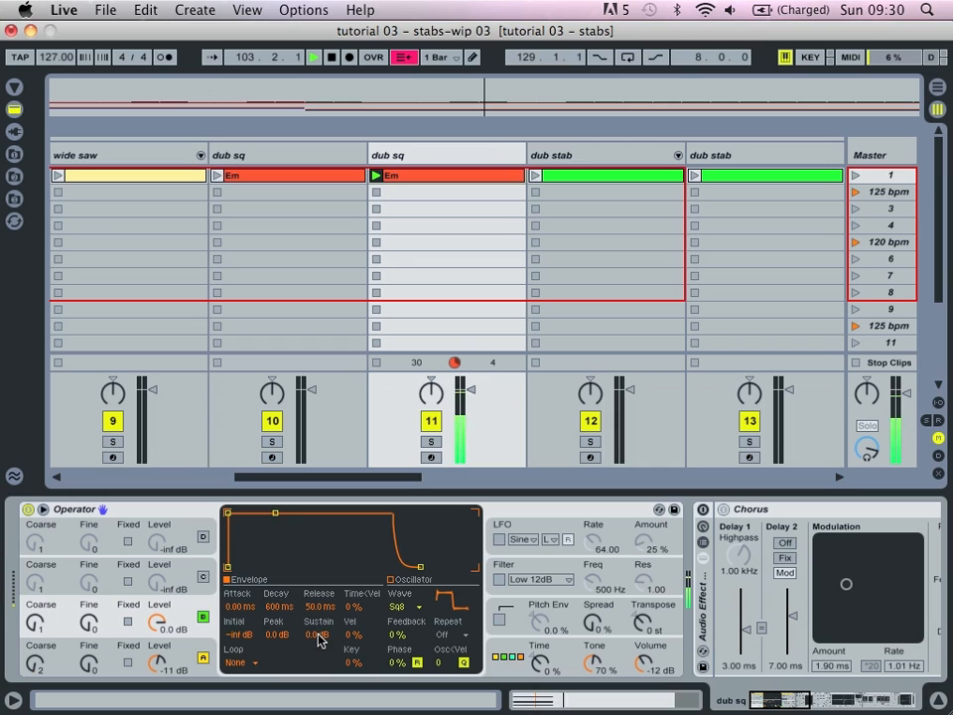
{"action": "left_click_drag", "start_coordinate": [318, 633], "coordinate": [319, 685]}
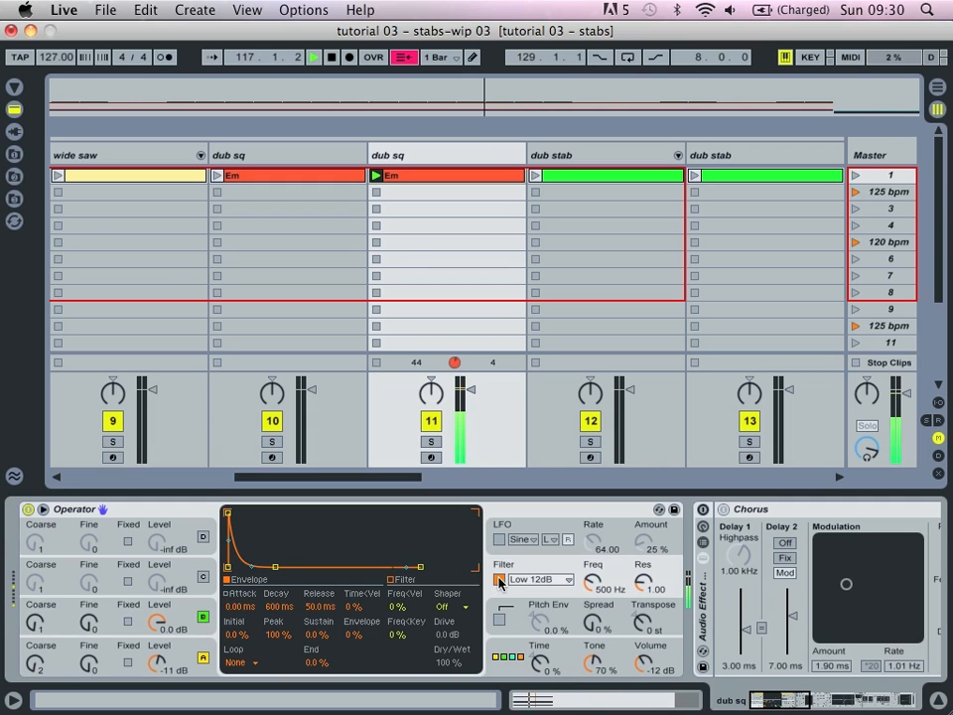
- Enable Operator's filter as Low SVF with 28 % envelope amount, 198 Hz frequency and 1.21 resonance
{"action": "left_click", "coordinate": [556, 581]}
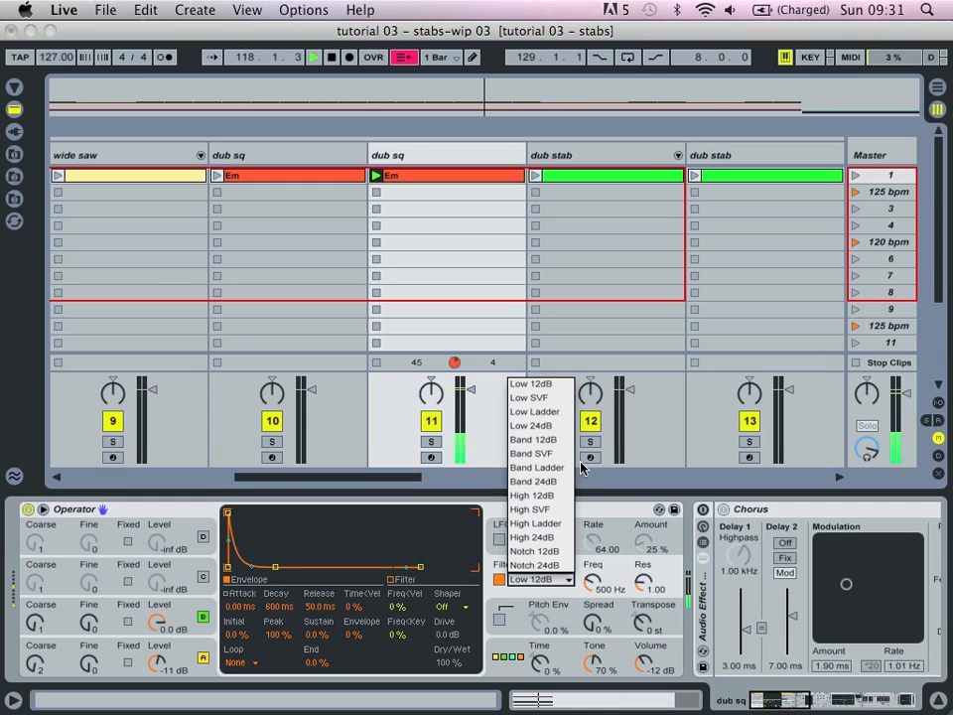
{"action": "left_click", "coordinate": [532, 398]}
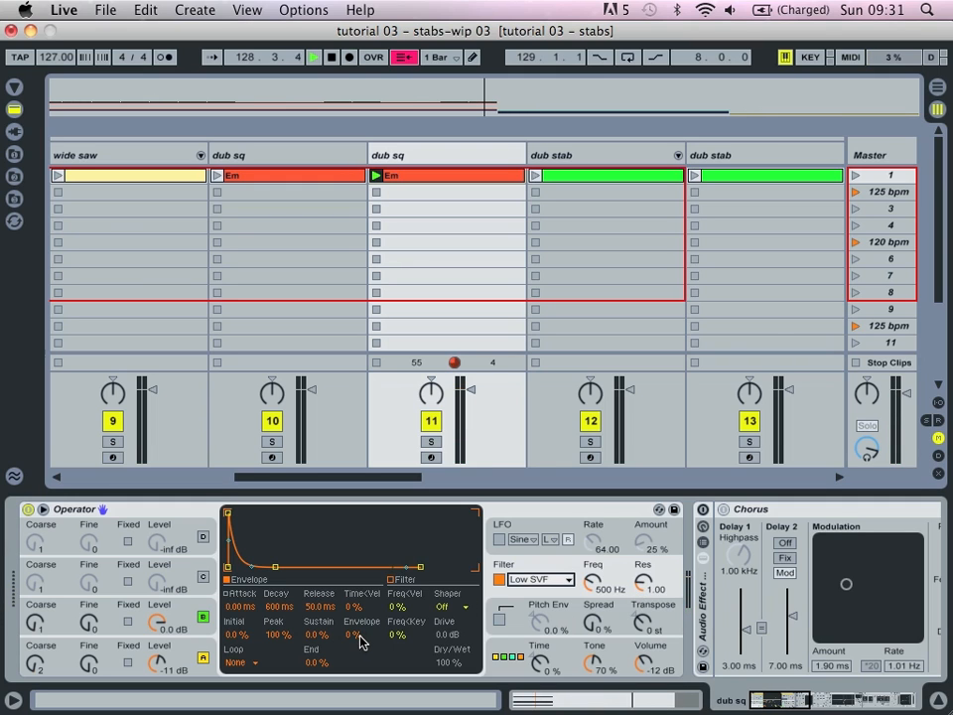
{"action": "left_click_drag", "start_coordinate": [353, 633], "coordinate": [353, 588]}
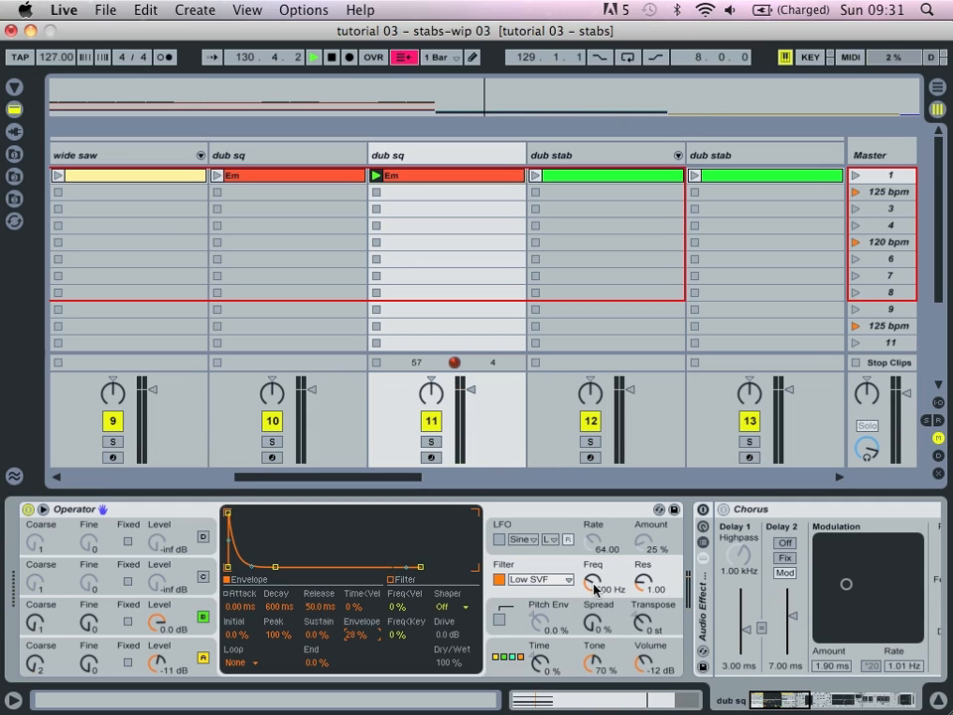
{"action": "mouse_move", "coordinate": [594, 588]}
{"action": "left_mouse_down"}
{"action": "mouse_move", "coordinate": [593, 569]}
{"action": "mouse_move", "coordinate": [593, 581]}
{"action": "left_mouse_up"}
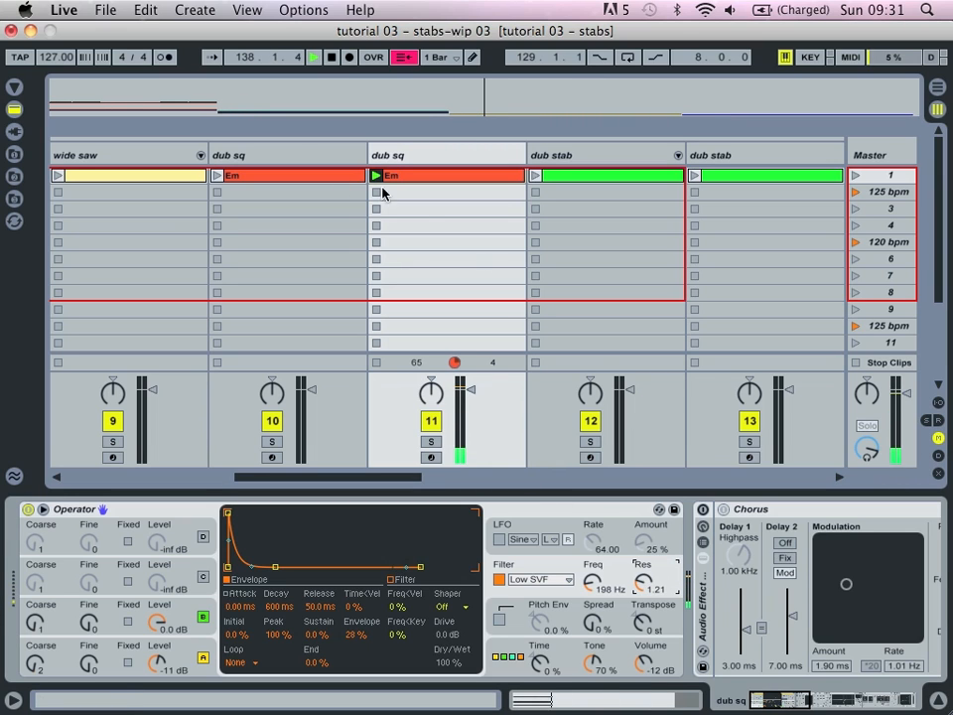
- Compare the new Operator's settings on the second dub sq track with the original Operator on the first dub sq track
{"action": "left_click", "coordinate": [288, 151]}
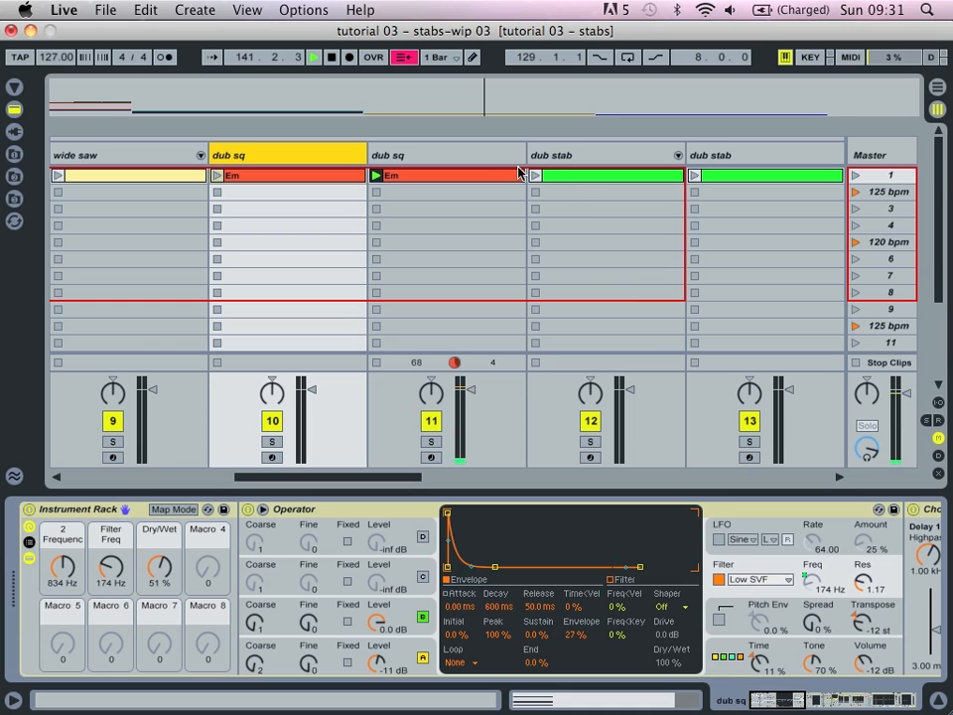
{"action": "left_click", "coordinate": [480, 156]}
{"action": "scroll", "coordinate": [516, 537], "scroll_direction": "right", "scroll_amount": 6}
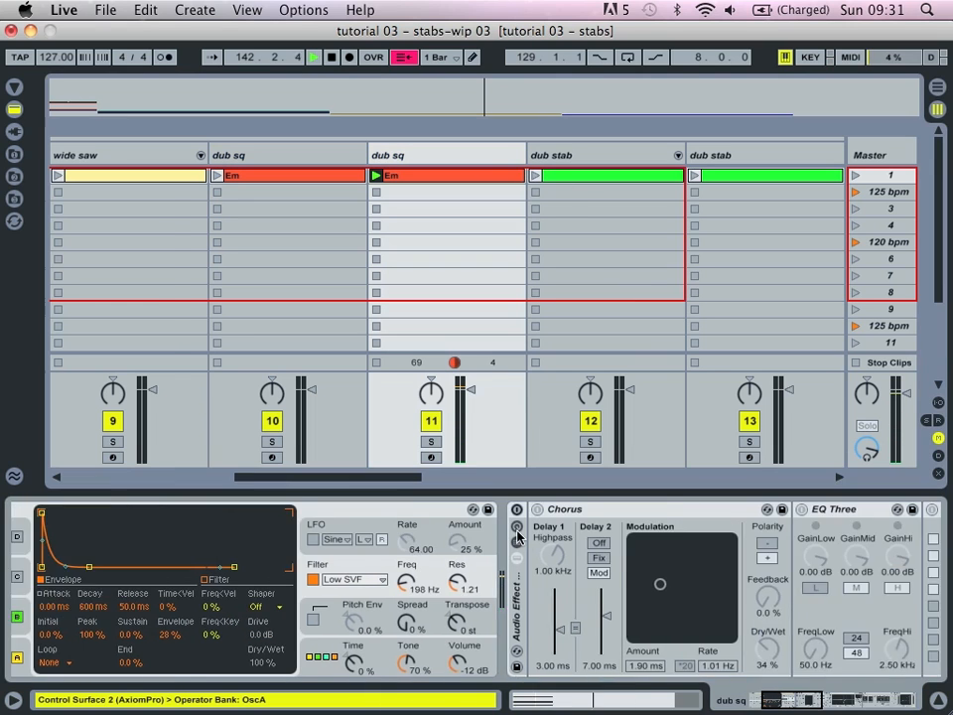
{"action": "scroll", "coordinate": [516, 537], "scroll_direction": "left", "scroll_amount": 6}
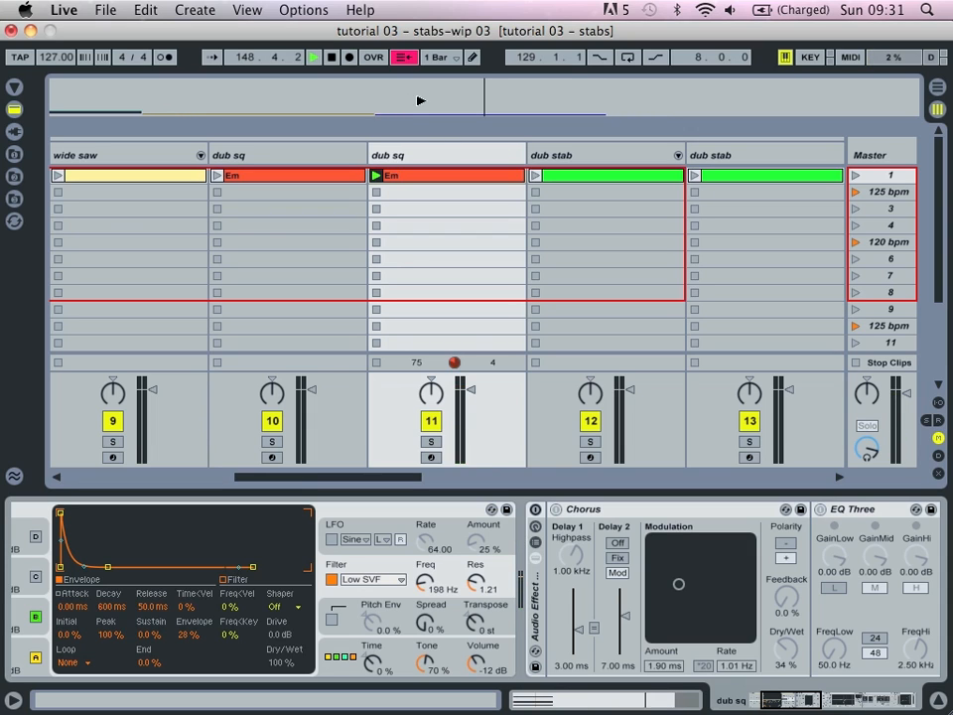
{"action": "left_click", "coordinate": [322, 159]}
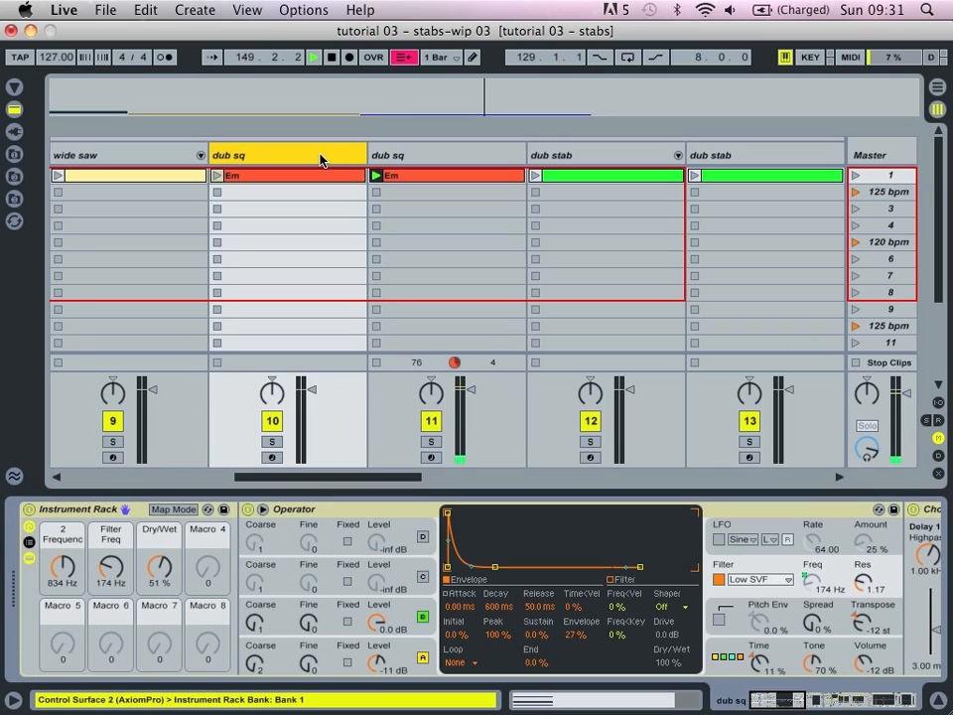
{"action": "left_click", "coordinate": [393, 156]}
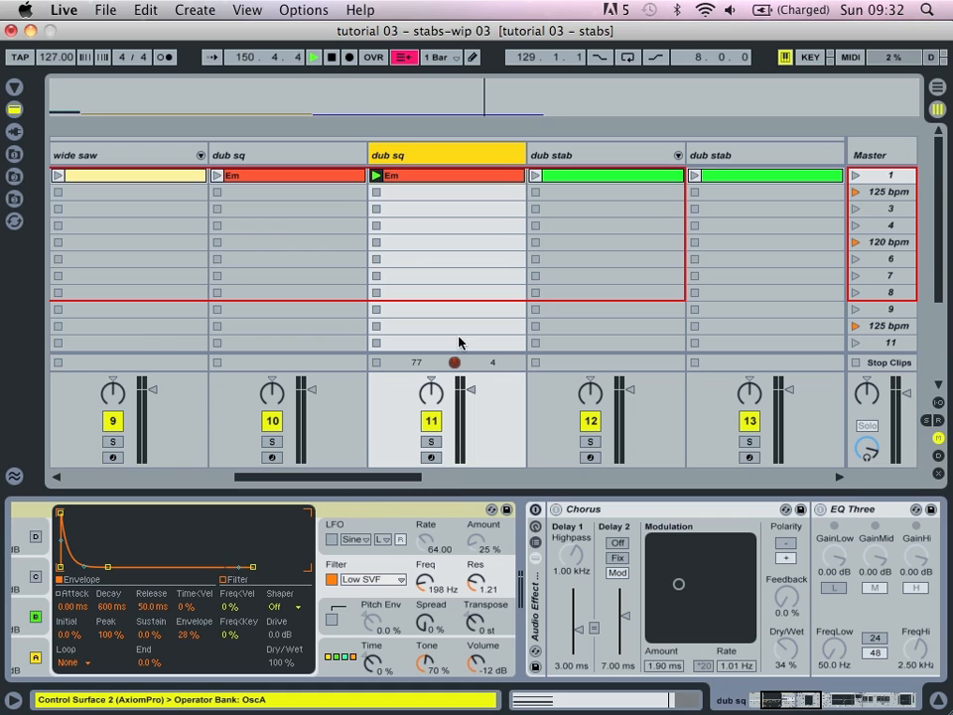
- Transpose all three notes of the second dub sq track's Em clip down one octave to E1, G1 and B1
{"action": "double_click", "coordinate": [402, 176]}
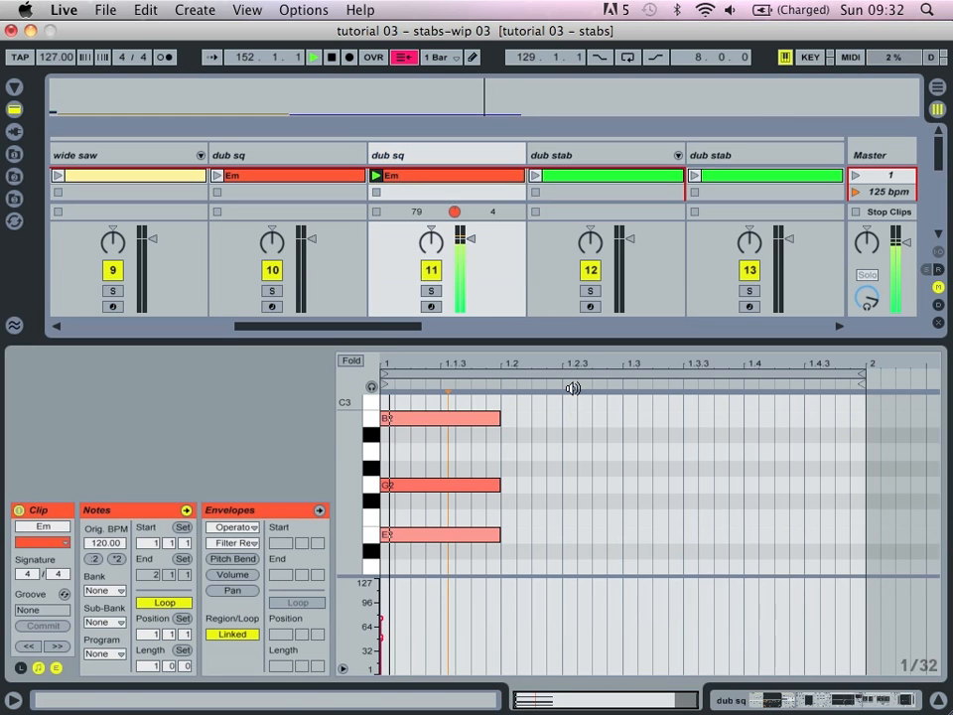
{"action": "left_click_drag", "start_coordinate": [540, 410], "coordinate": [369, 555]}
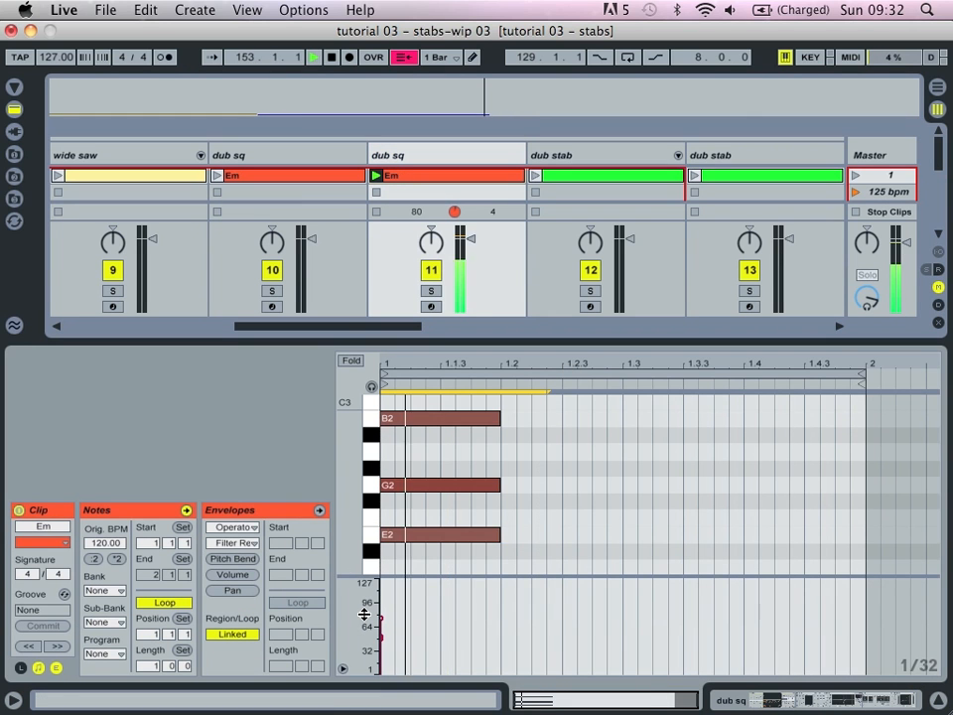
{"action": "key", "text": "shift+Down"}
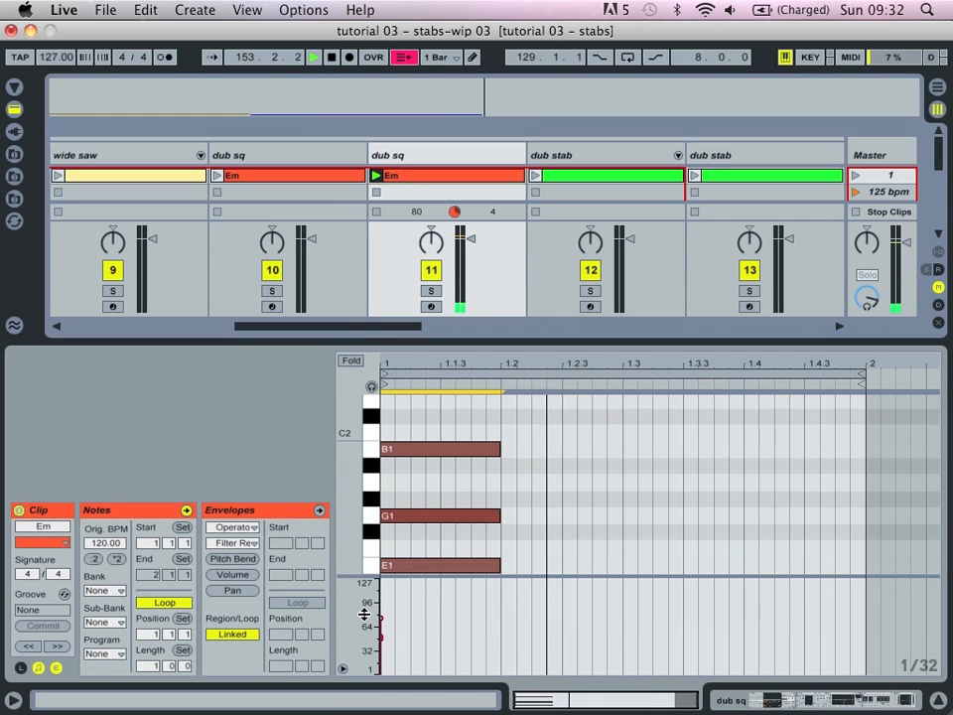
{"action": "left_click", "coordinate": [402, 153]}
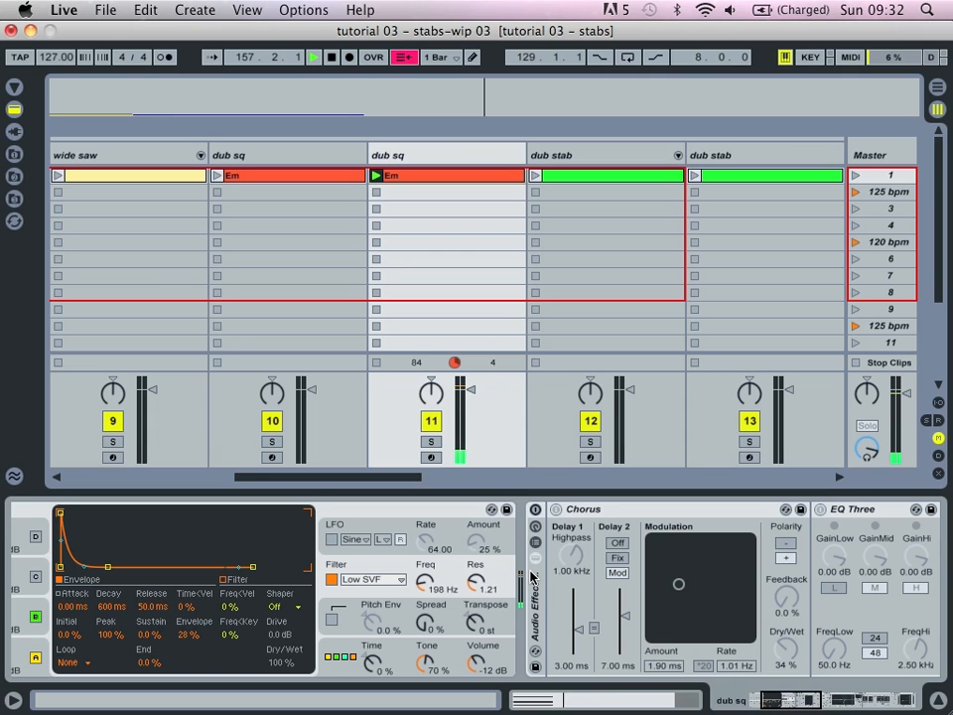
- Review the effects chain on the second dub sq track and oscillator B's envelope settings in Operator
{"action": "scroll", "coordinate": [533, 576], "scroll_direction": "left", "scroll_amount": 3}
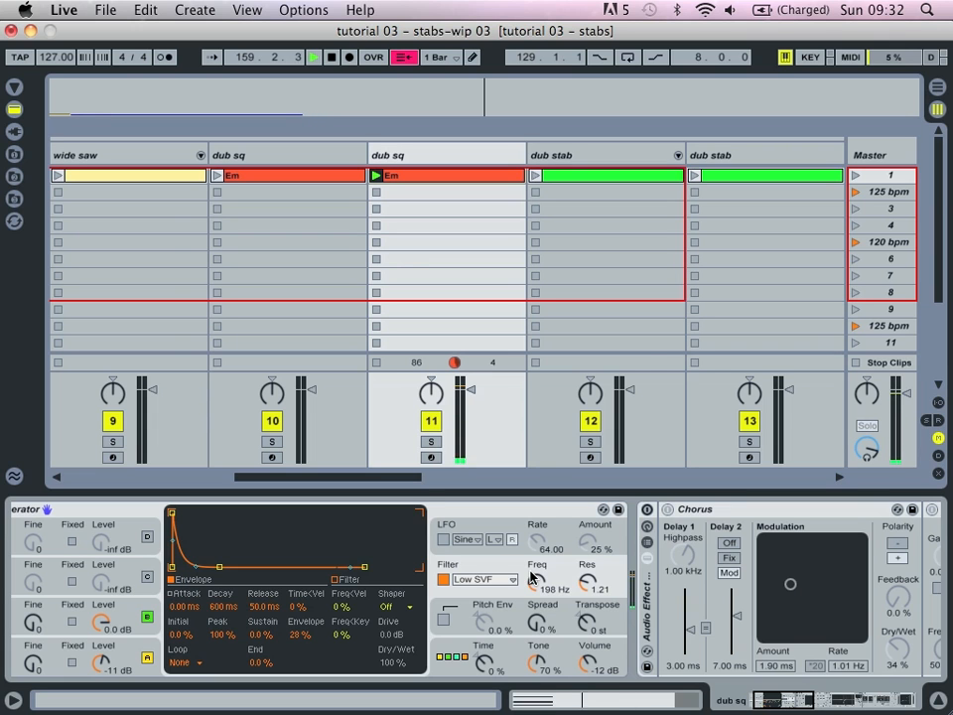
{"action": "scroll", "coordinate": [712, 556], "scroll_direction": "right", "scroll_amount": 15}
{"action": "scroll", "coordinate": [712, 555], "scroll_direction": "right", "scroll_amount": 2}
{"action": "scroll", "coordinate": [713, 556], "scroll_direction": "left", "scroll_amount": 15}
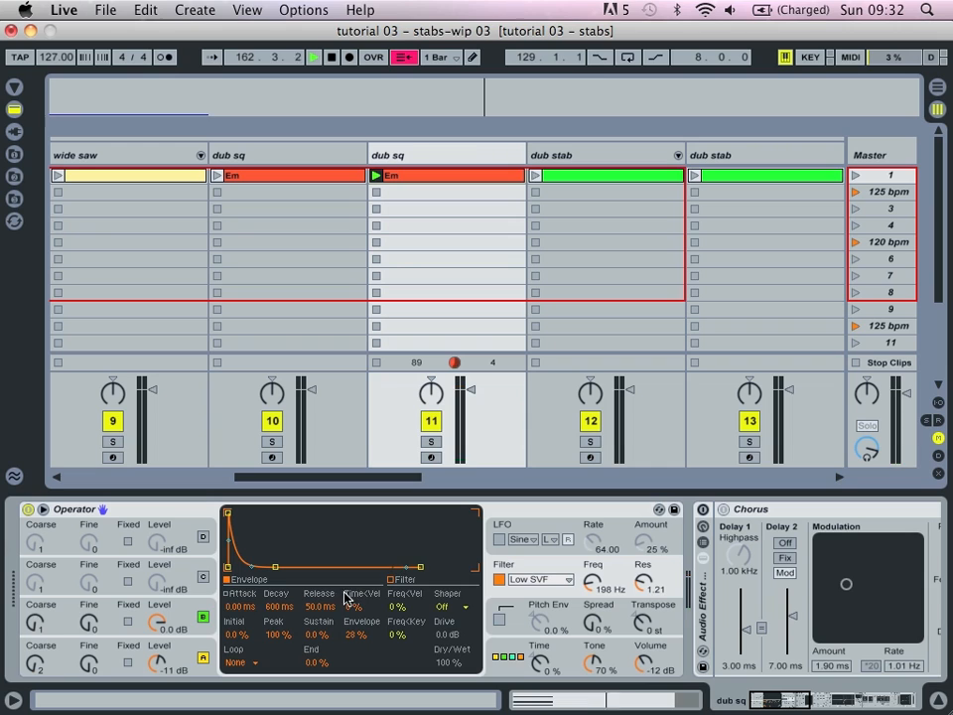
{"action": "left_click", "coordinate": [202, 614]}
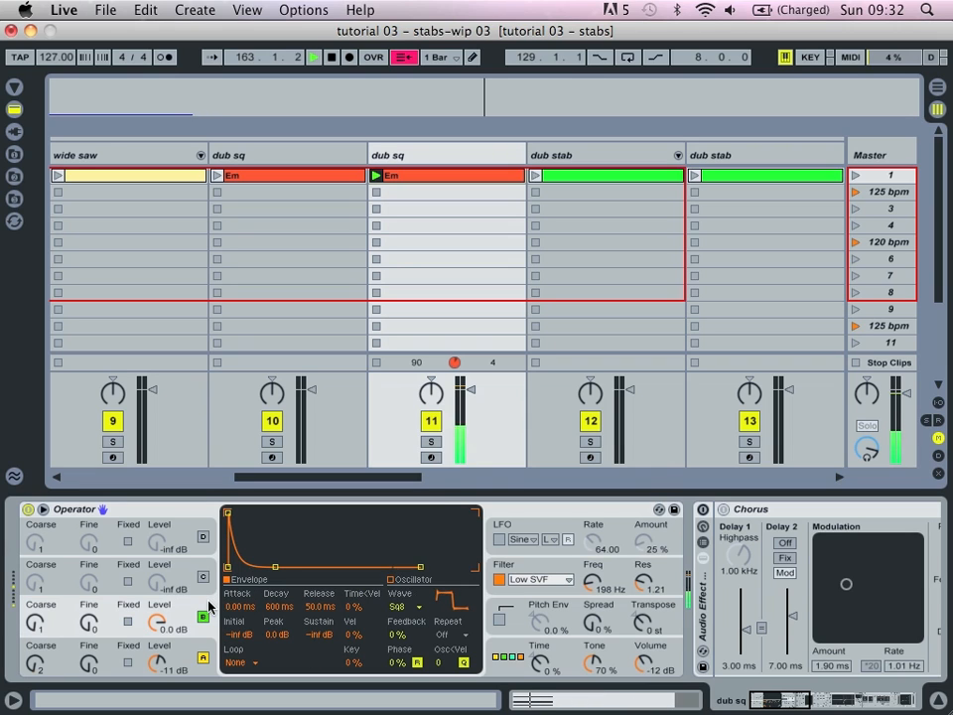
- Audition oscillator B's square waves from Sq4 up to Sq64 and finish back on Sq8
{"action": "left_click", "coordinate": [409, 609]}
{"action": "key", "text": "Up"}
{"action": "key", "text": "Up"}
{"action": "key", "text": "Return"}
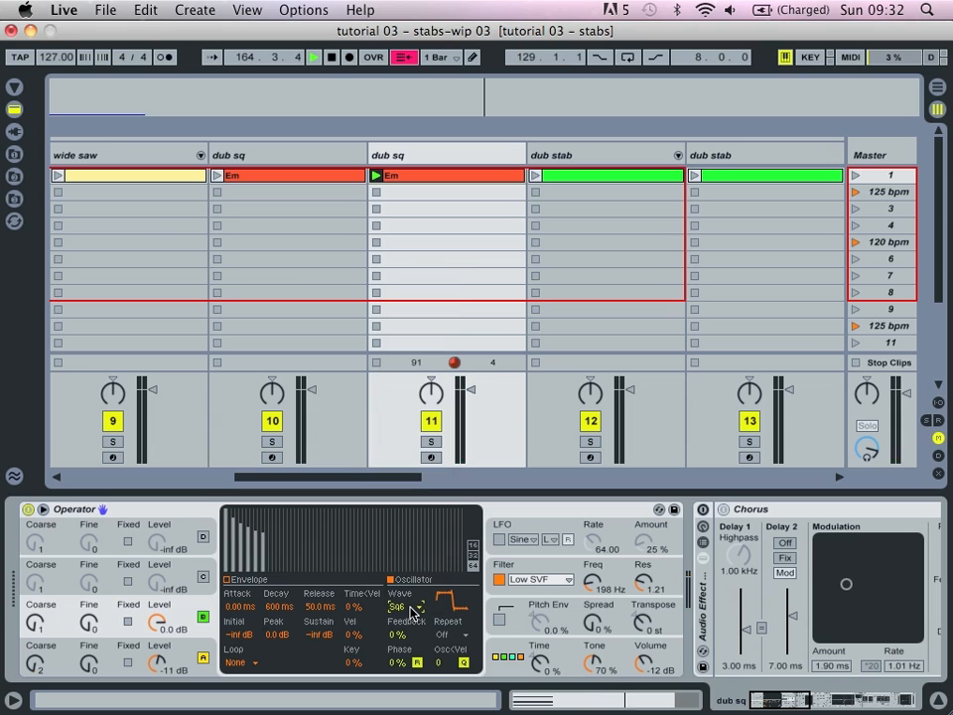
{"action": "key", "text": "Up"}
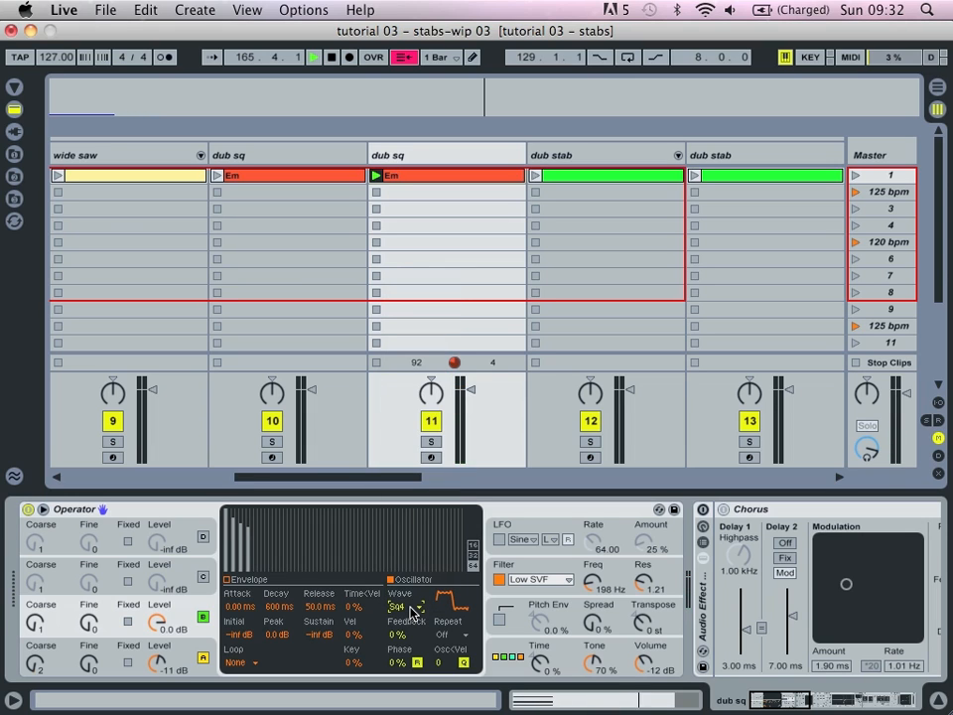
{"action": "key", "text": "Down"}
{"action": "key", "text": "Down"}
{"action": "key", "text": "Down"}
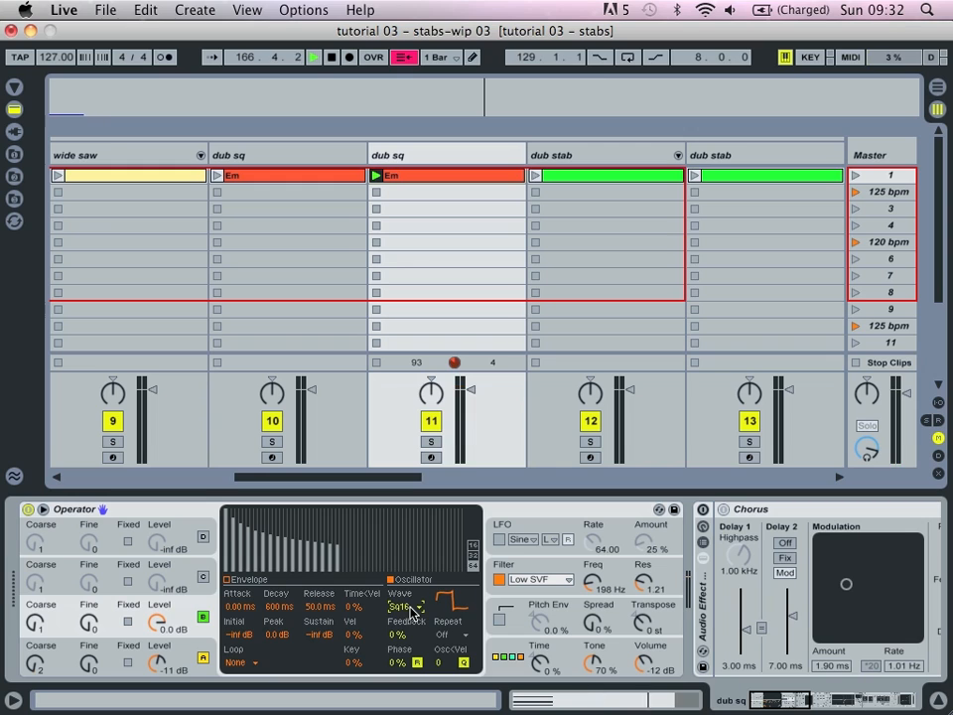
{"action": "key", "text": "Down"}
{"action": "key", "text": "Down"}
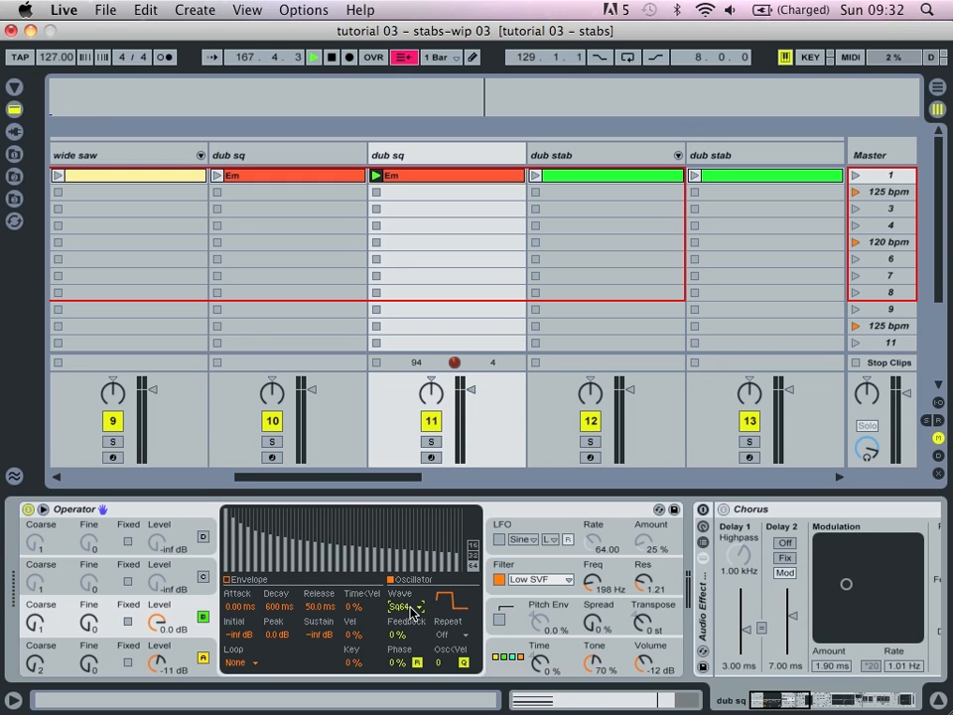
{"action": "key", "text": "Up"}
{"action": "key", "text": "Up"}
{"action": "key", "text": "Up"}
{"action": "key", "text": "Up"}
{"action": "key", "text": "Up"}
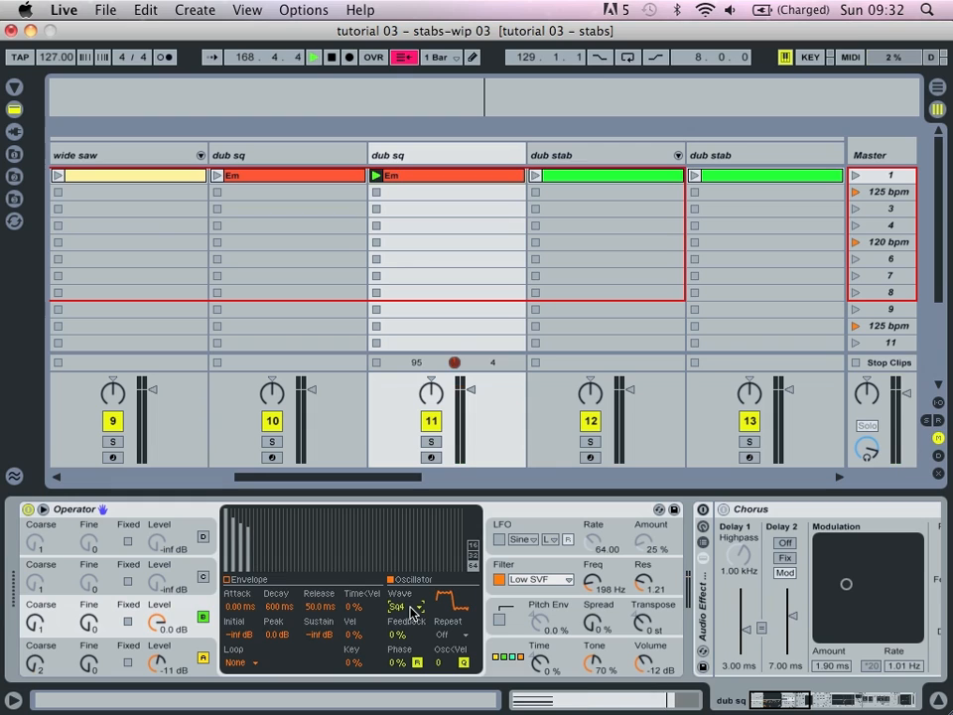
{"action": "key", "text": "Down"}
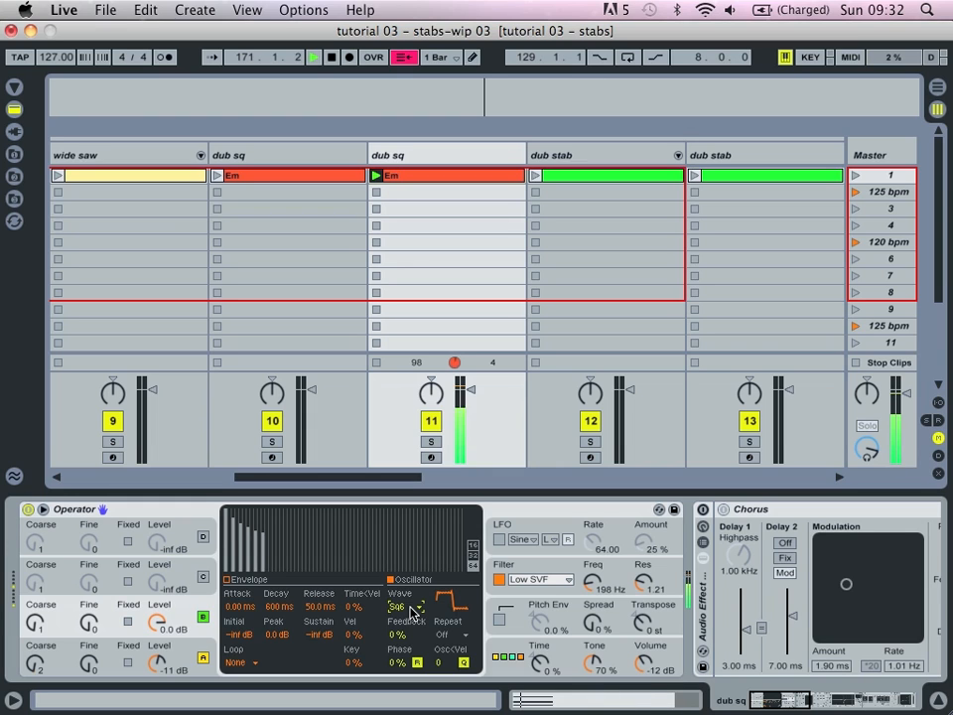
{"action": "key", "text": "Down"}
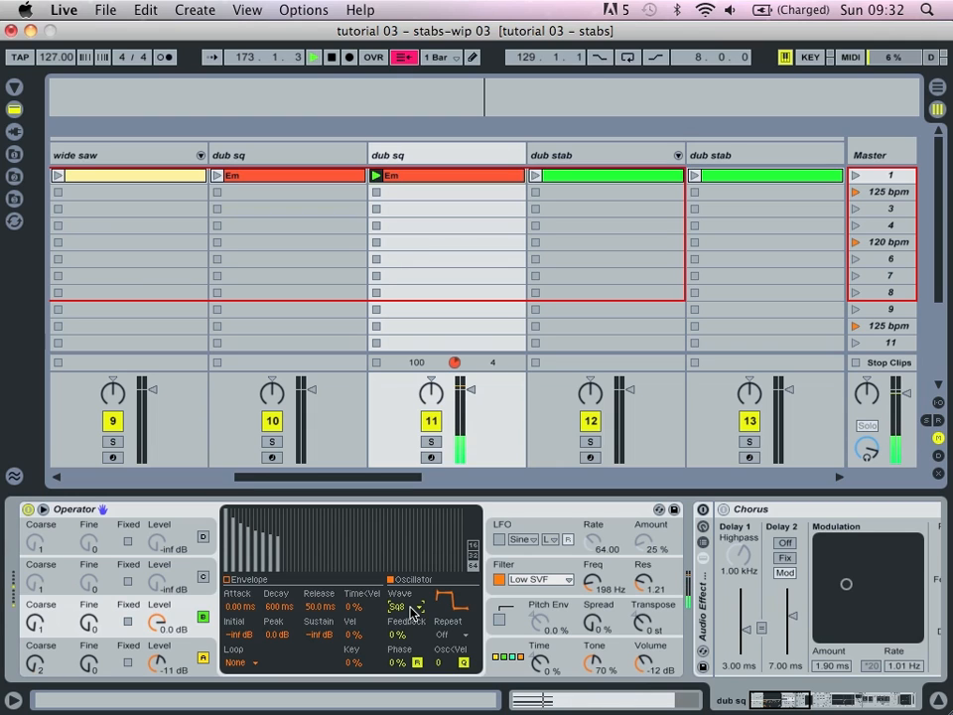
- Set Operator's filter envelope amount to 37 % and the filter frequency to 125 Hz
{"action": "left_click", "coordinate": [553, 566]}
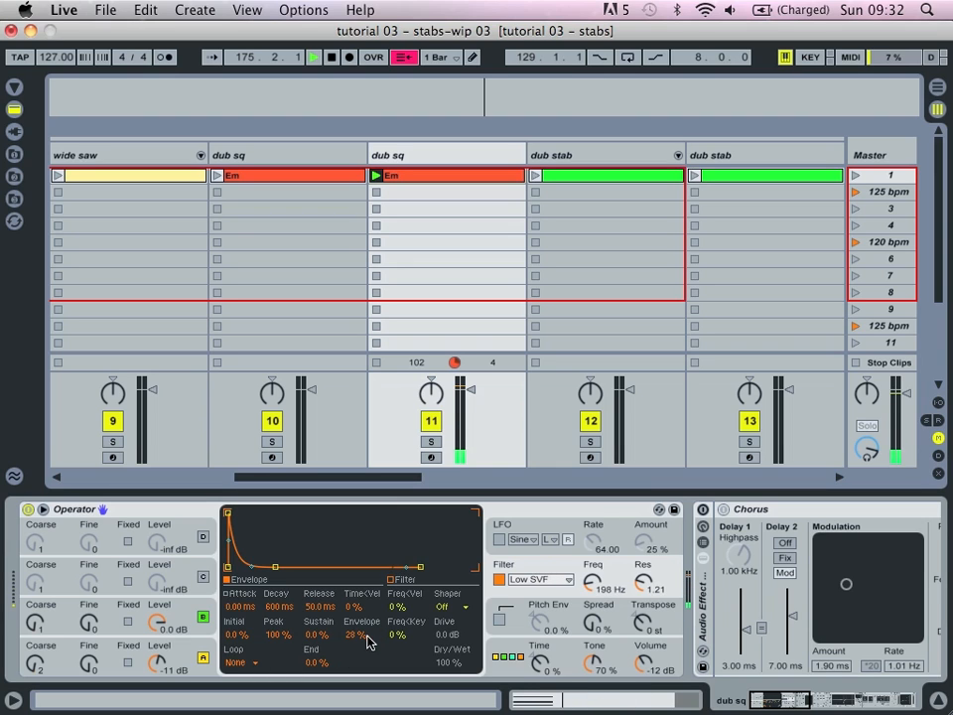
{"action": "left_click_drag", "start_coordinate": [360, 634], "coordinate": [359, 623]}
{"action": "left_click_drag", "start_coordinate": [593, 583], "coordinate": [592, 595]}
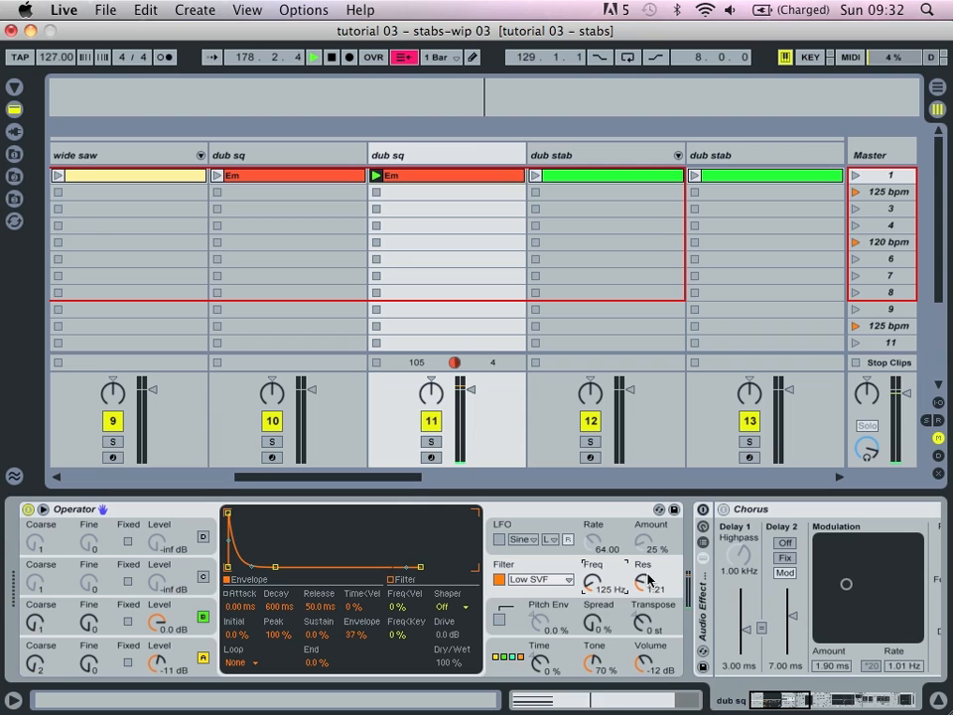
- Set Operator's filter shaper to Soft with 5.2 dB drive and switch the audio effect rack back on
{"action": "left_click", "coordinate": [452, 606]}
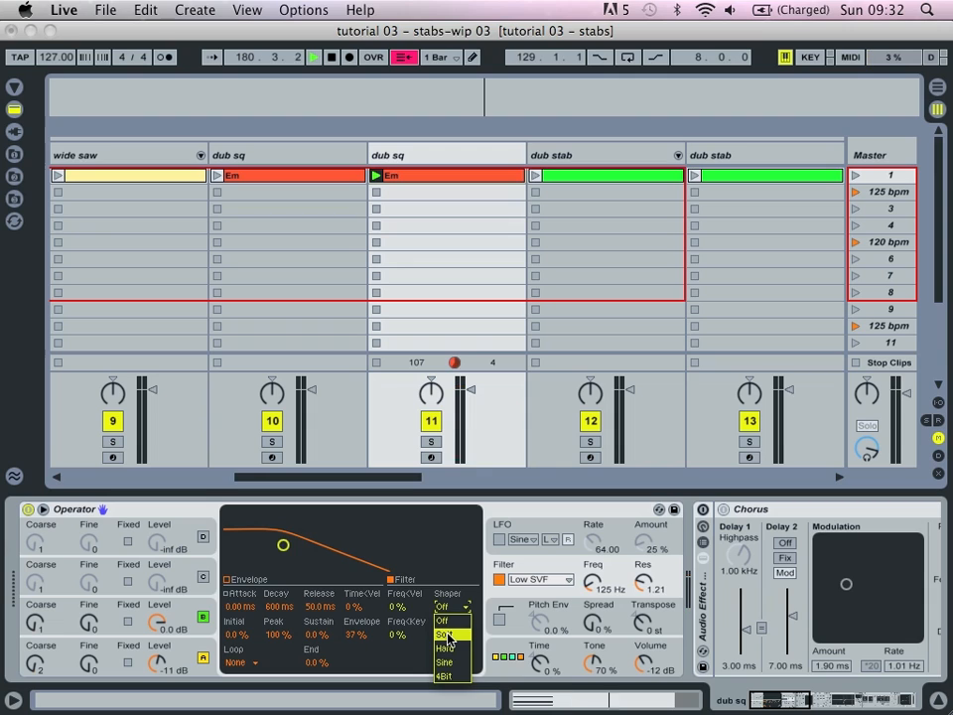
{"action": "left_click", "coordinate": [446, 634]}
{"action": "left_click", "coordinate": [448, 636]}
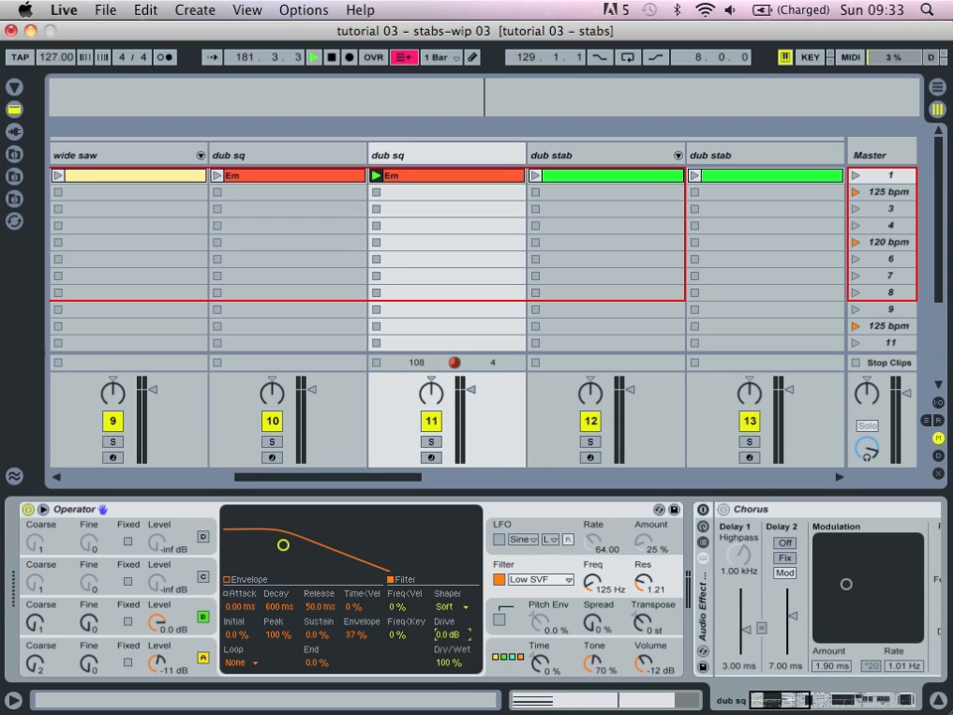
{"action": "left_click_drag", "start_coordinate": [451, 634], "coordinate": [452, 626]}
{"action": "left_click", "coordinate": [702, 509]}
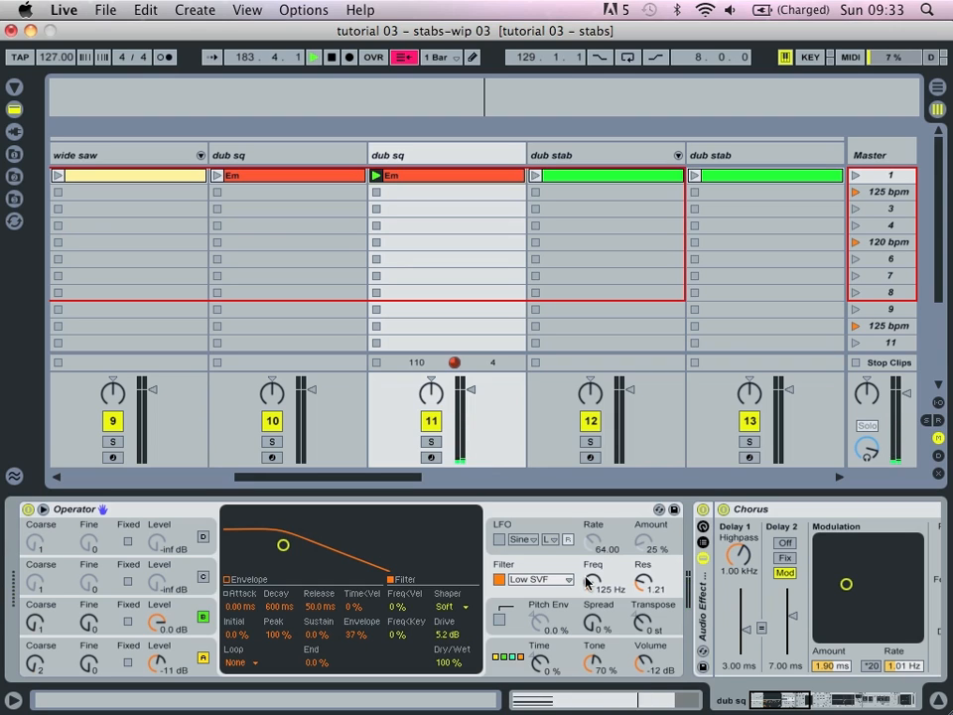
- Try the Hard filter shaper, return to Soft, and set its drive to 6.8 dB
{"action": "left_click", "coordinate": [446, 607]}
{"action": "left_click", "coordinate": [452, 655]}
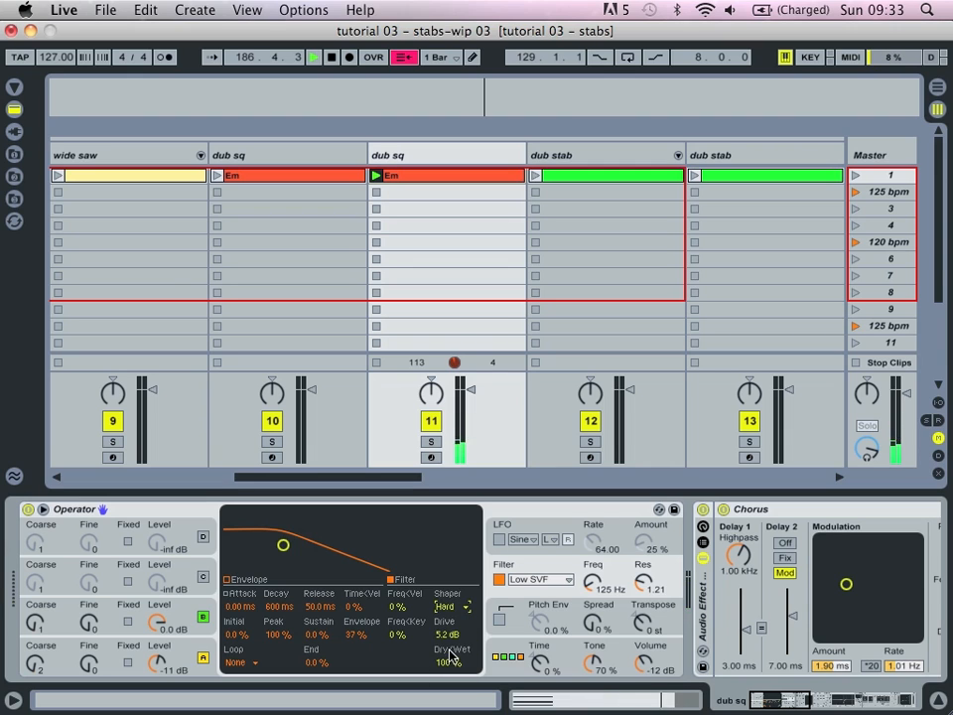
{"action": "left_click", "coordinate": [446, 607]}
{"action": "left_click", "coordinate": [445, 635]}
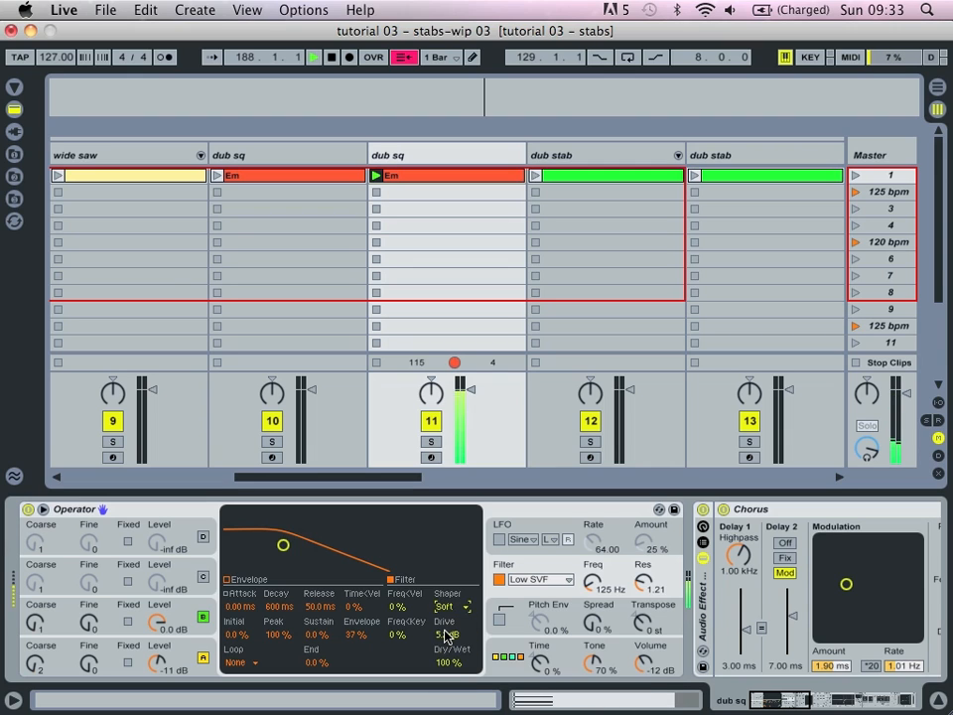
{"action": "left_click_drag", "start_coordinate": [447, 636], "coordinate": [447, 629]}
- Delete the accidentally recorded 2 SAW STAB clip in scene 7 of the first SAW STAB track
{"action": "scroll", "coordinate": [446, 638], "scroll_direction": "right", "scroll_amount": 8}
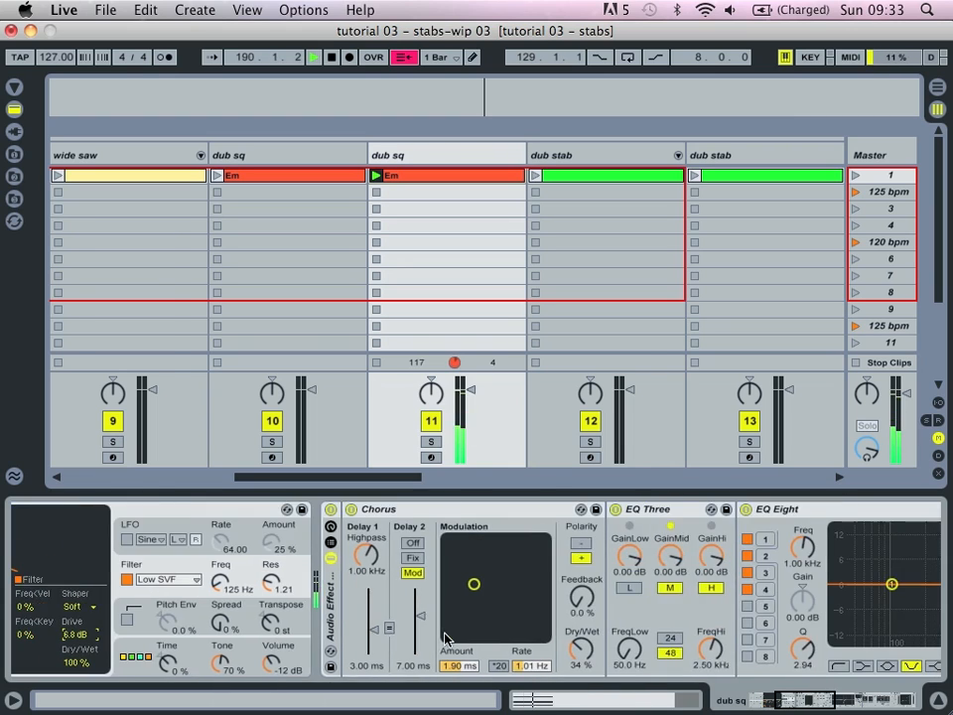
{"action": "scroll", "coordinate": [445, 638], "scroll_direction": "right", "scroll_amount": 1}
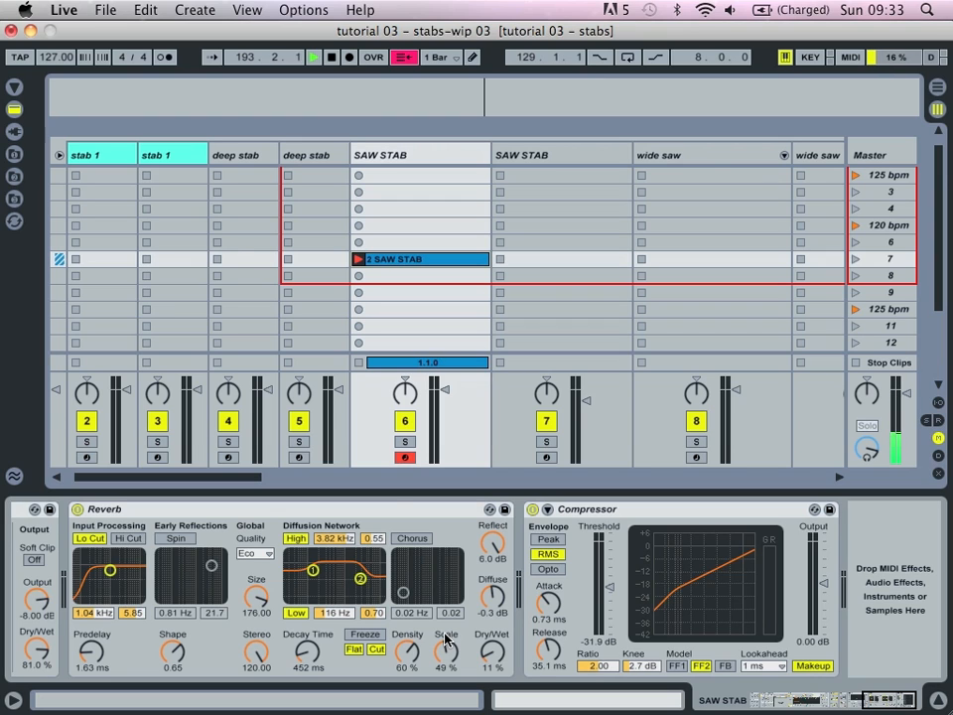
{"action": "left_click", "coordinate": [389, 260]}
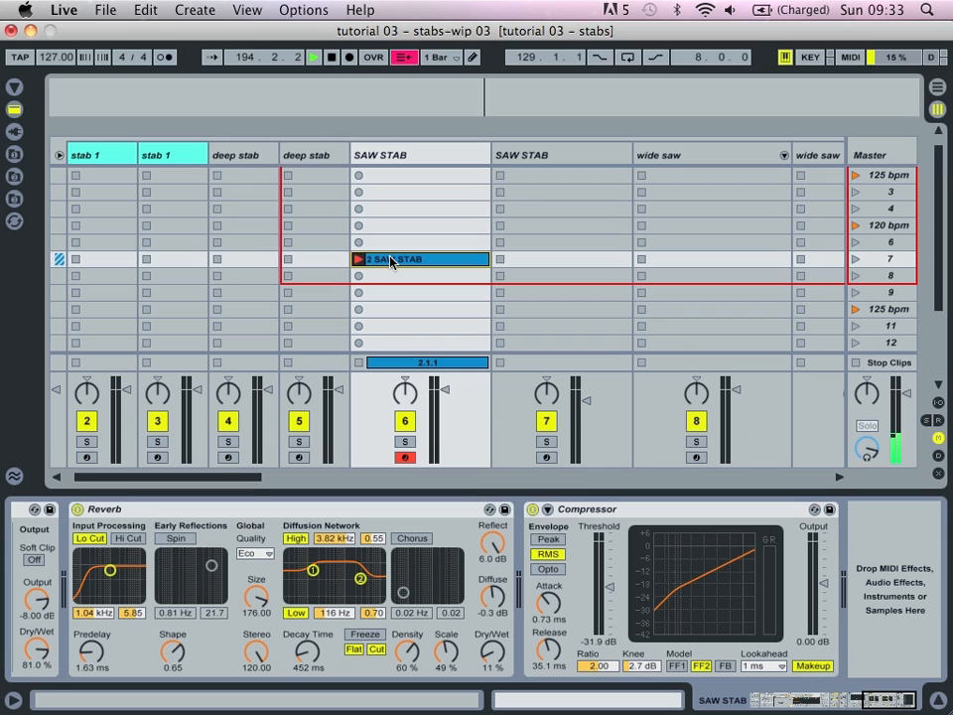
{"action": "key", "text": "Delete"}
{"action": "key", "text": "super+shift+i"}
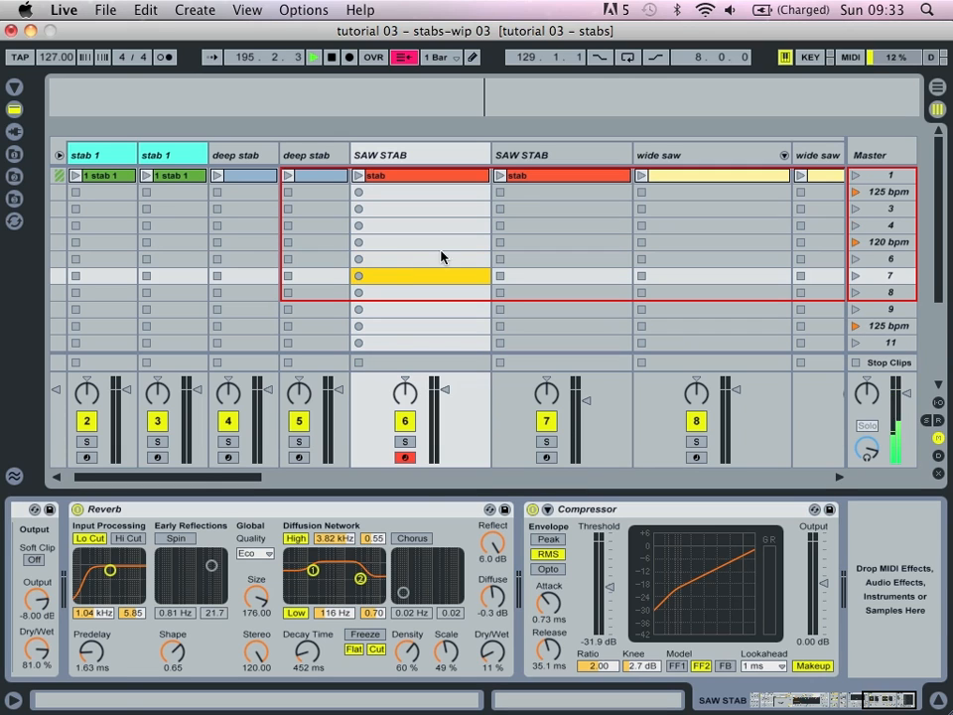
- Return to the second dub sq track and set its Chorus dry/wet to 32 %
{"action": "scroll", "coordinate": [459, 551], "scroll_direction": "left", "scroll_amount": 10}
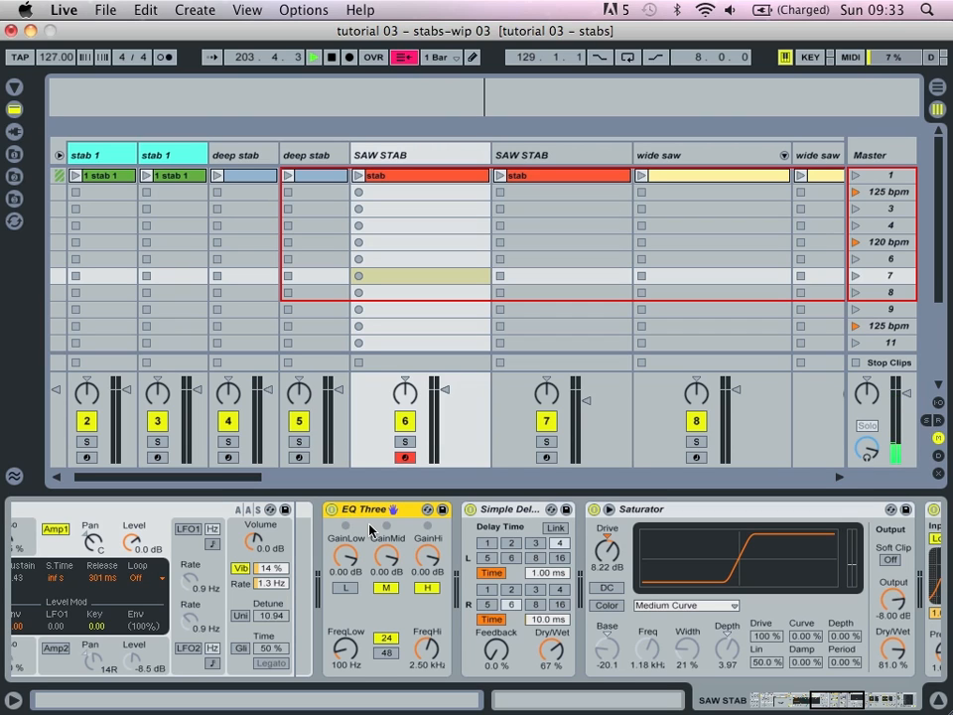
{"action": "scroll", "coordinate": [369, 529], "scroll_direction": "right", "scroll_amount": 2}
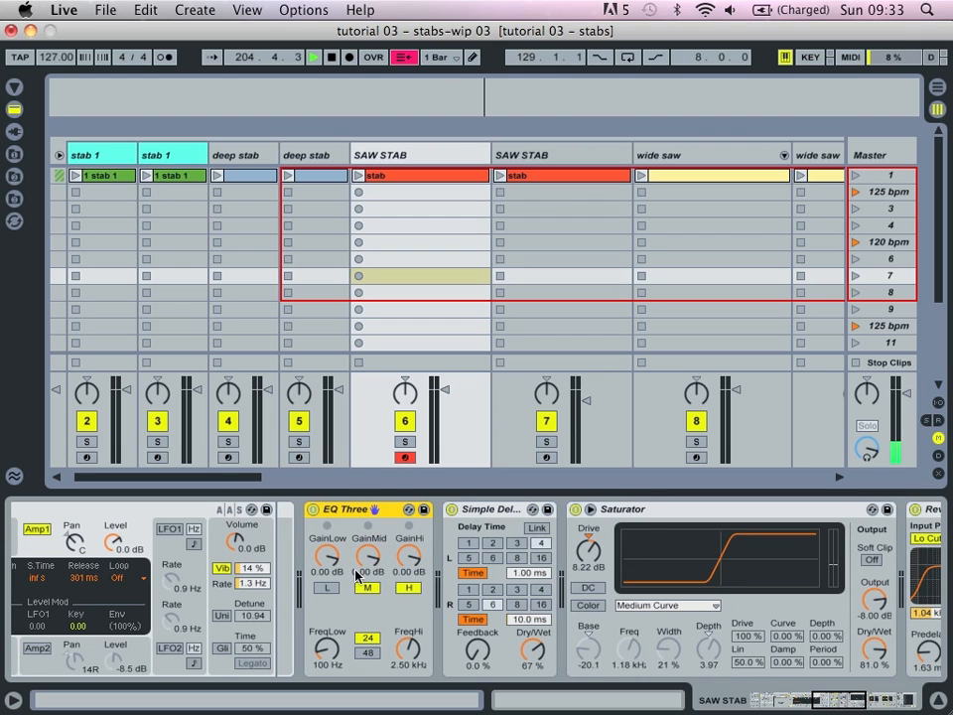
{"action": "scroll", "coordinate": [333, 650], "scroll_direction": "right", "scroll_amount": 15}
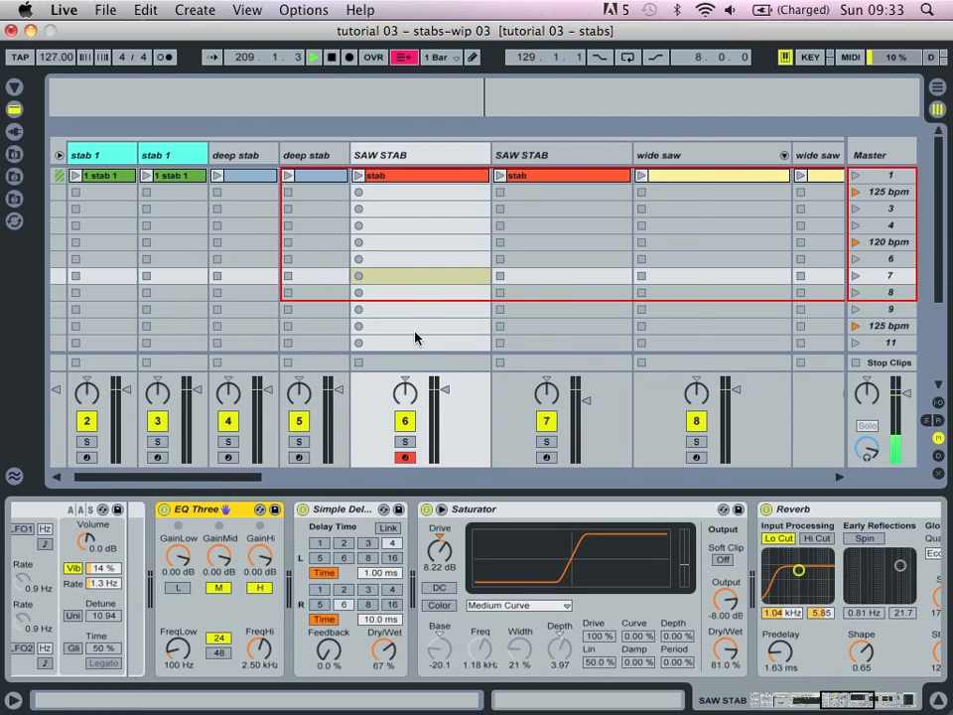
{"action": "scroll", "coordinate": [415, 337], "scroll_direction": "left", "scroll_amount": 3}
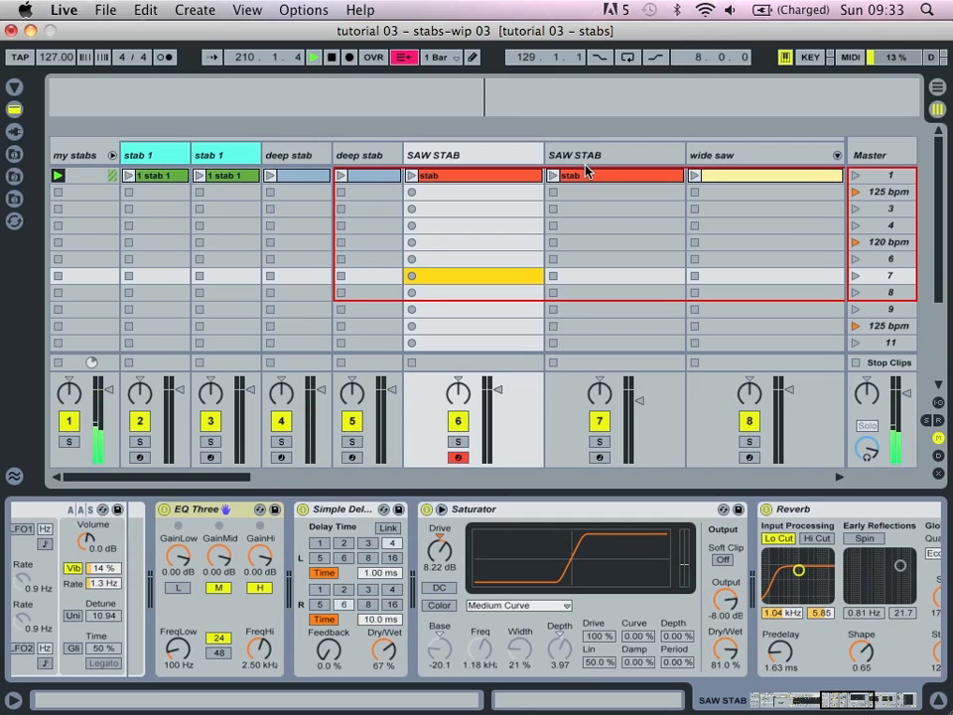
{"action": "scroll", "coordinate": [588, 171], "scroll_direction": "right", "scroll_amount": 20}
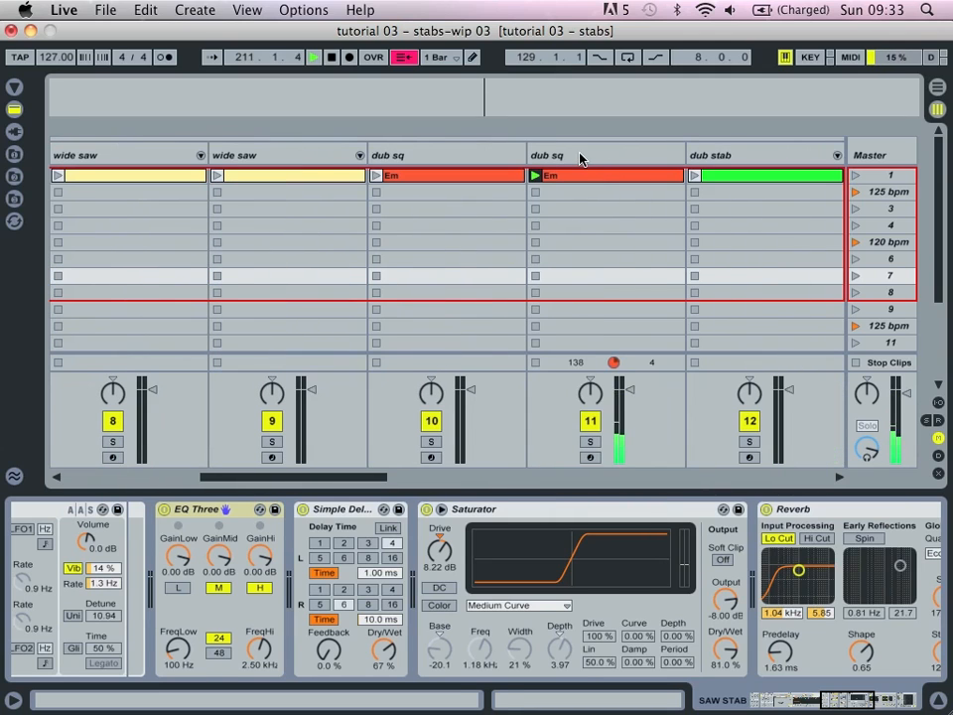
{"action": "left_click", "coordinate": [580, 155]}
{"action": "scroll", "coordinate": [459, 529], "scroll_direction": "right", "scroll_amount": 3}
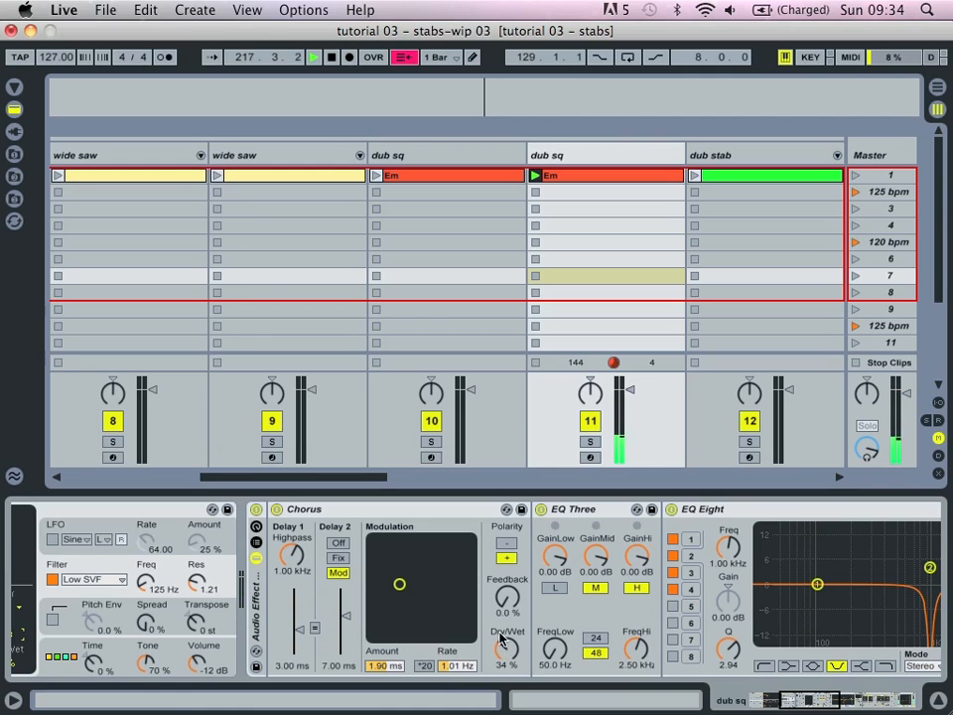
{"action": "left_click_drag", "start_coordinate": [504, 643], "coordinate": [504, 581]}
{"action": "left_click_drag", "start_coordinate": [507, 650], "coordinate": [506, 654]}
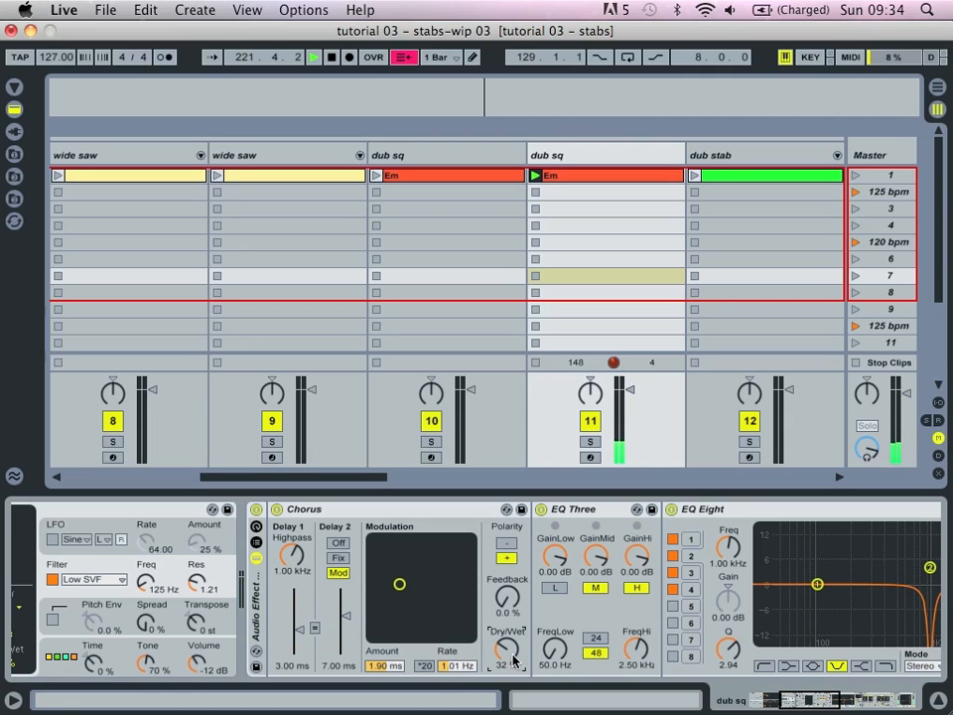
- In EQ Eight, make band 3 a boosting high shelf at a lower frequency and set band 2's notch to 782 Hz with Q 2.05
{"action": "scroll", "coordinate": [605, 615], "scroll_direction": "right", "scroll_amount": 2}
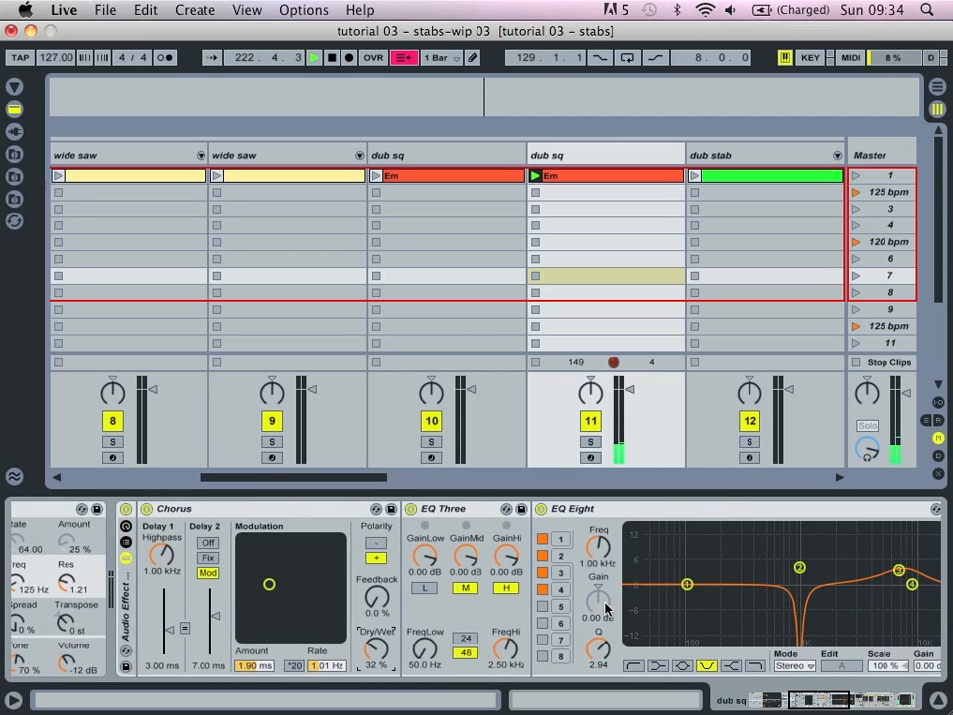
{"action": "scroll", "coordinate": [605, 607], "scroll_direction": "right", "scroll_amount": 5}
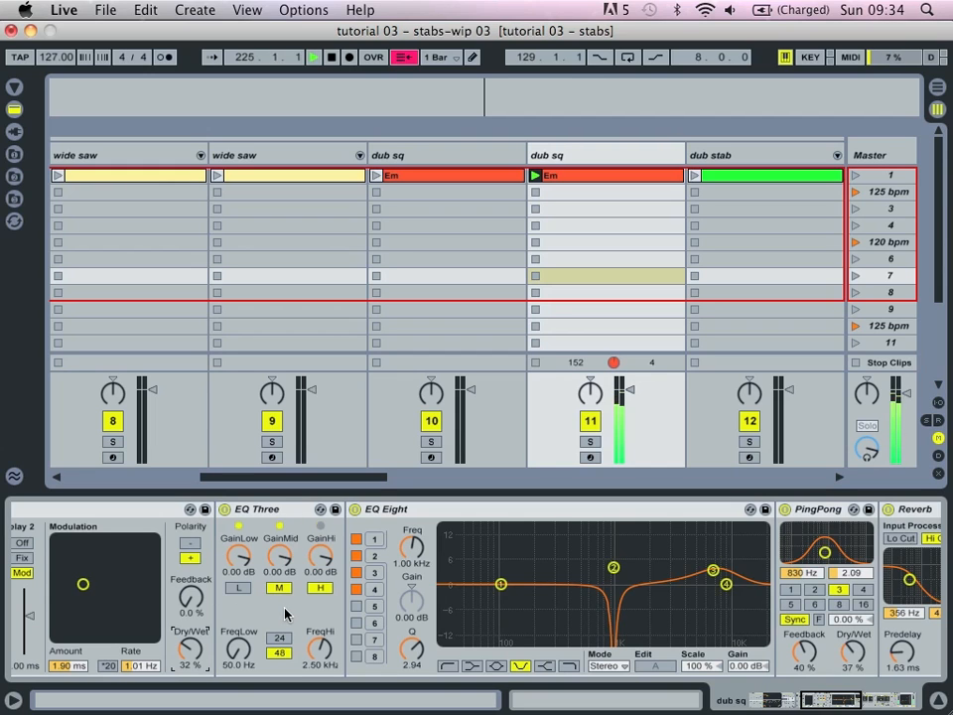
{"action": "scroll", "coordinate": [288, 615], "scroll_direction": "left", "scroll_amount": 3}
{"action": "scroll", "coordinate": [285, 613], "scroll_direction": "right", "scroll_amount": 5}
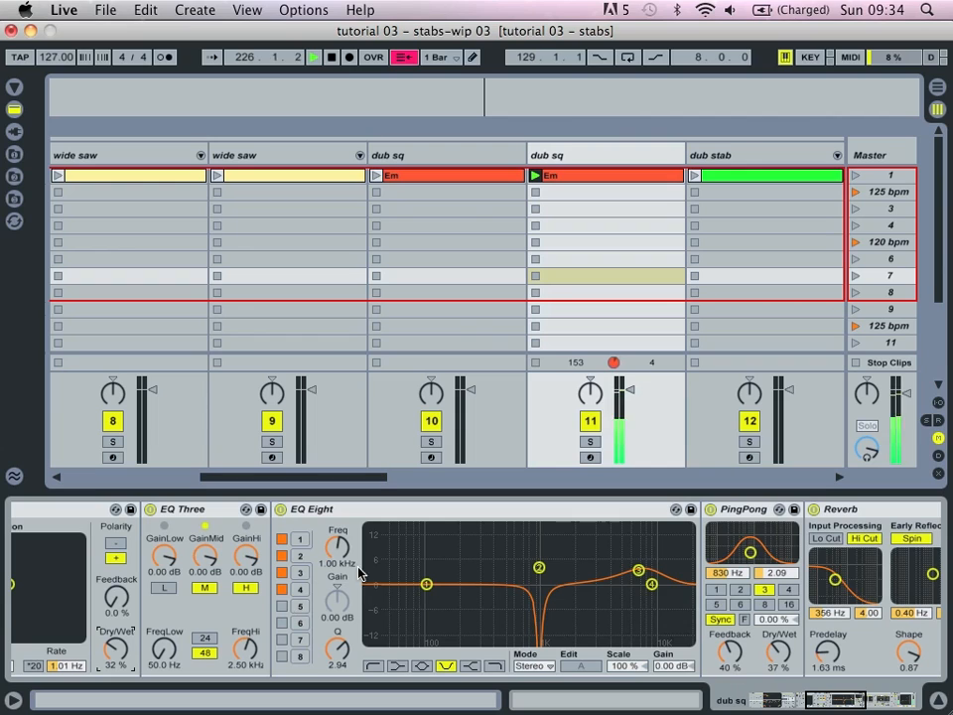
{"action": "left_click_drag", "start_coordinate": [640, 572], "coordinate": [604, 575]}
{"action": "left_click", "coordinate": [473, 665]}
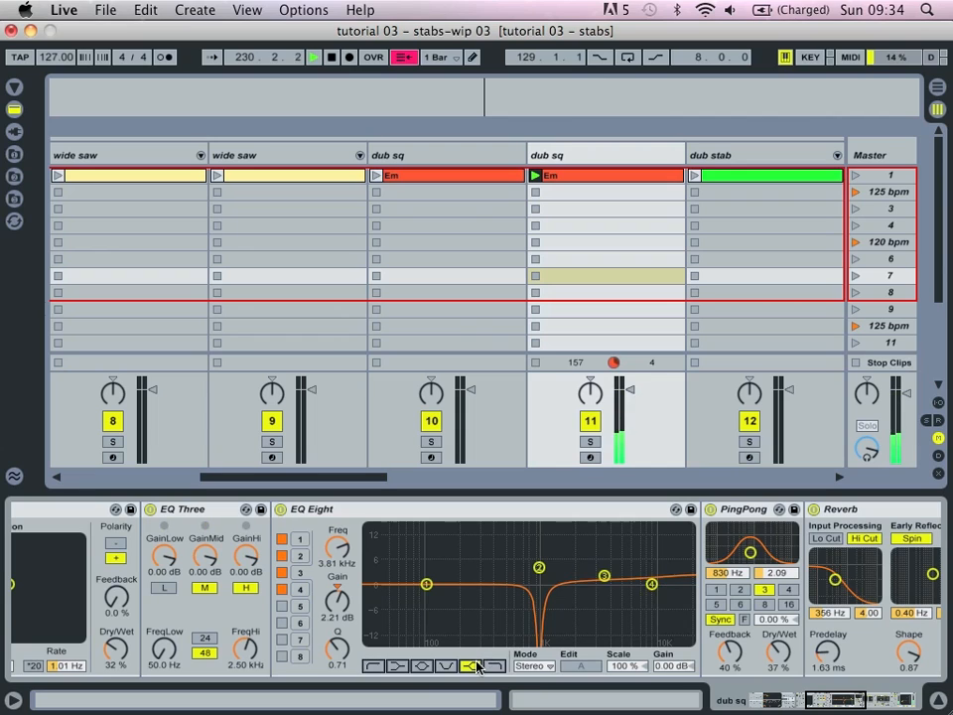
{"action": "left_click_drag", "start_coordinate": [603, 576], "coordinate": [537, 594]}
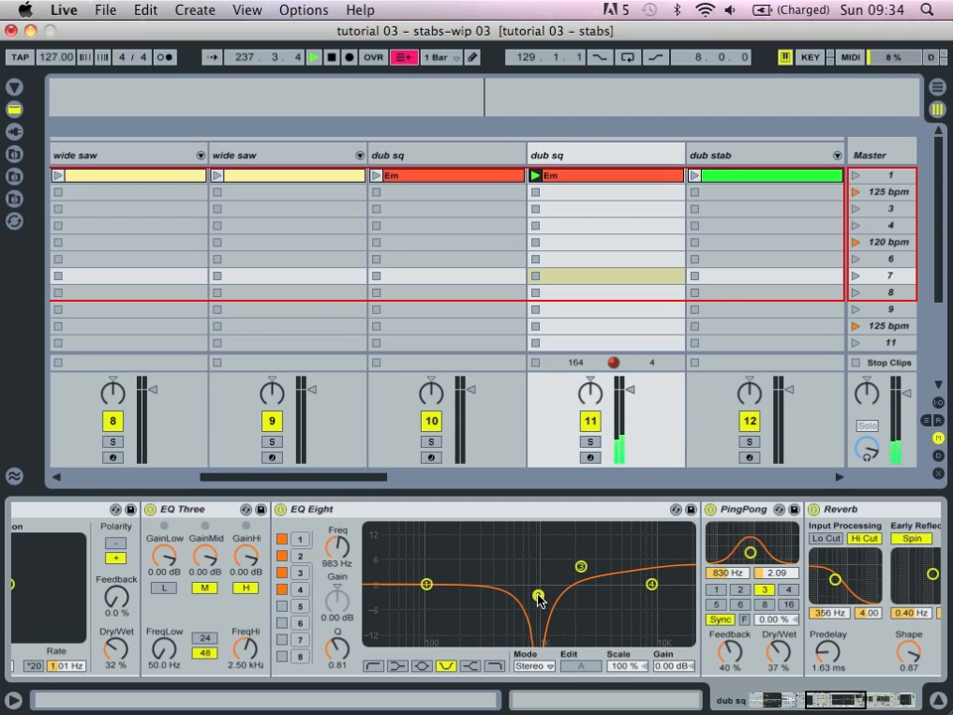
{"action": "left_click_drag", "start_coordinate": [539, 599], "coordinate": [526, 578]}
- Set the PingPong delay's dry/wet on the second dub sq track to 27 %
{"action": "scroll", "coordinate": [527, 579], "scroll_direction": "right", "scroll_amount": 3}
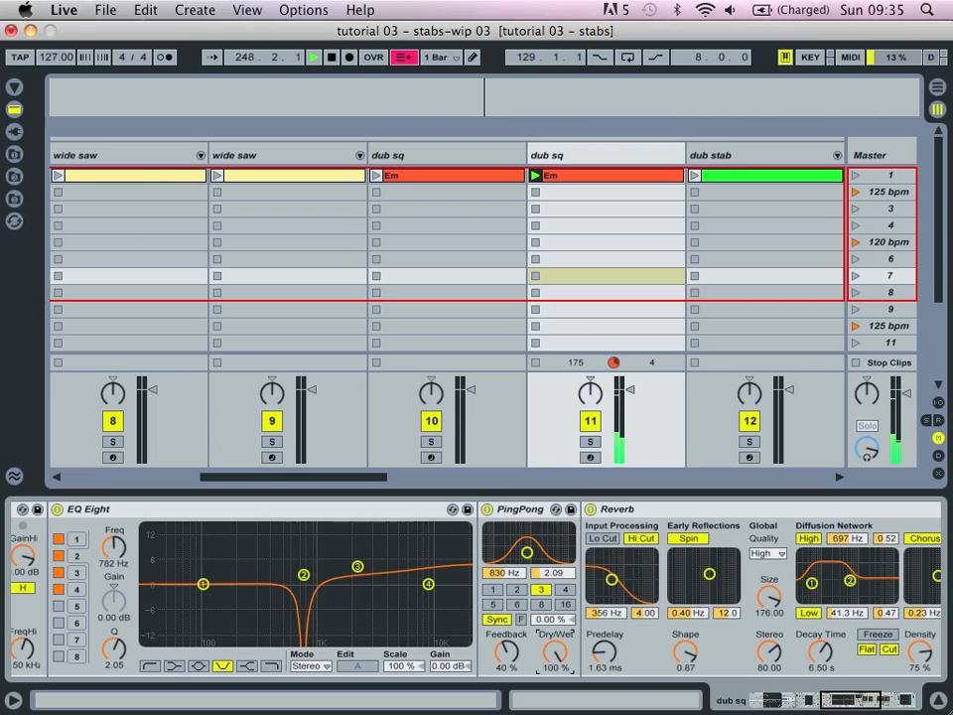
{"action": "left_click_drag", "start_coordinate": [555, 650], "coordinate": [556, 674]}
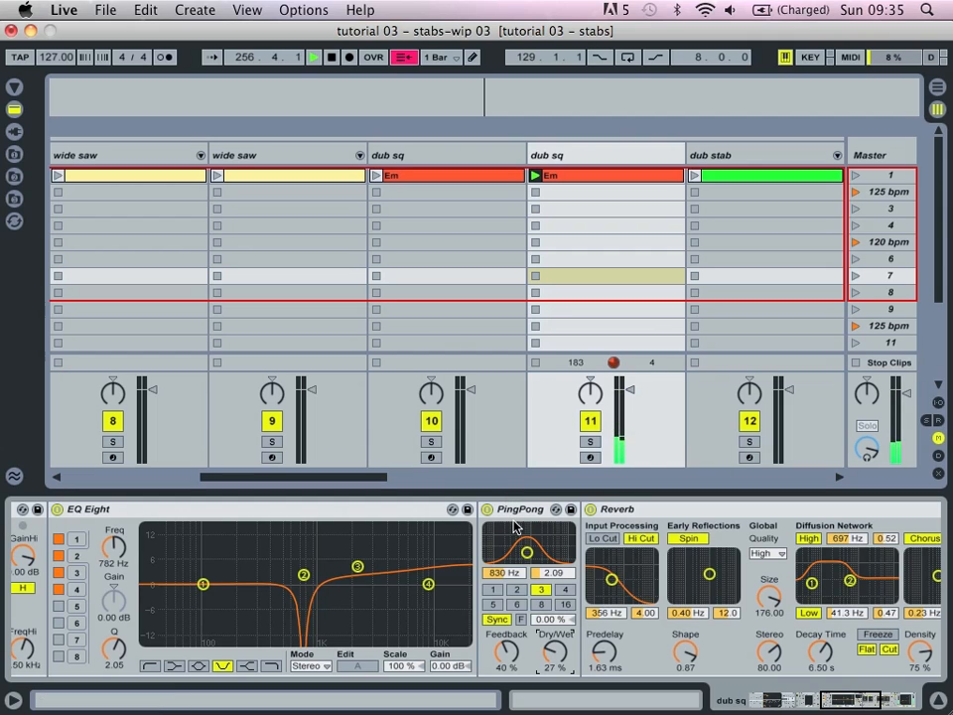
- Review the Reverb and Compressor settings at the end of the second dub sq track's effects chain
{"action": "scroll", "coordinate": [521, 526], "scroll_direction": "right", "scroll_amount": 2}
{"action": "scroll", "coordinate": [599, 536], "scroll_direction": "right", "scroll_amount": 5}
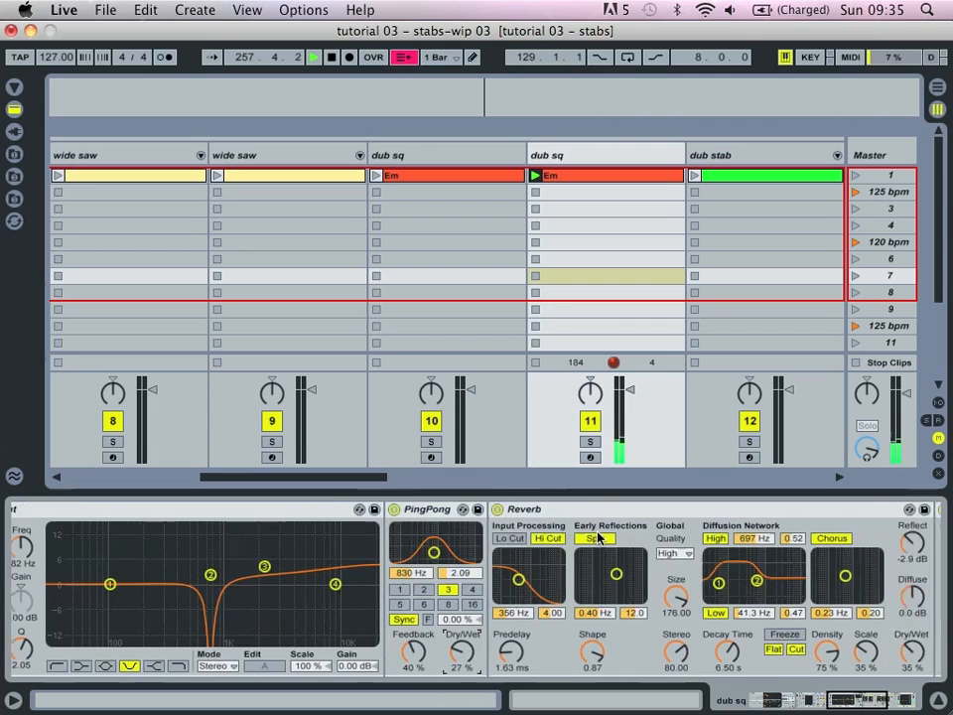
{"action": "scroll", "coordinate": [599, 537], "scroll_direction": "right", "scroll_amount": 2}
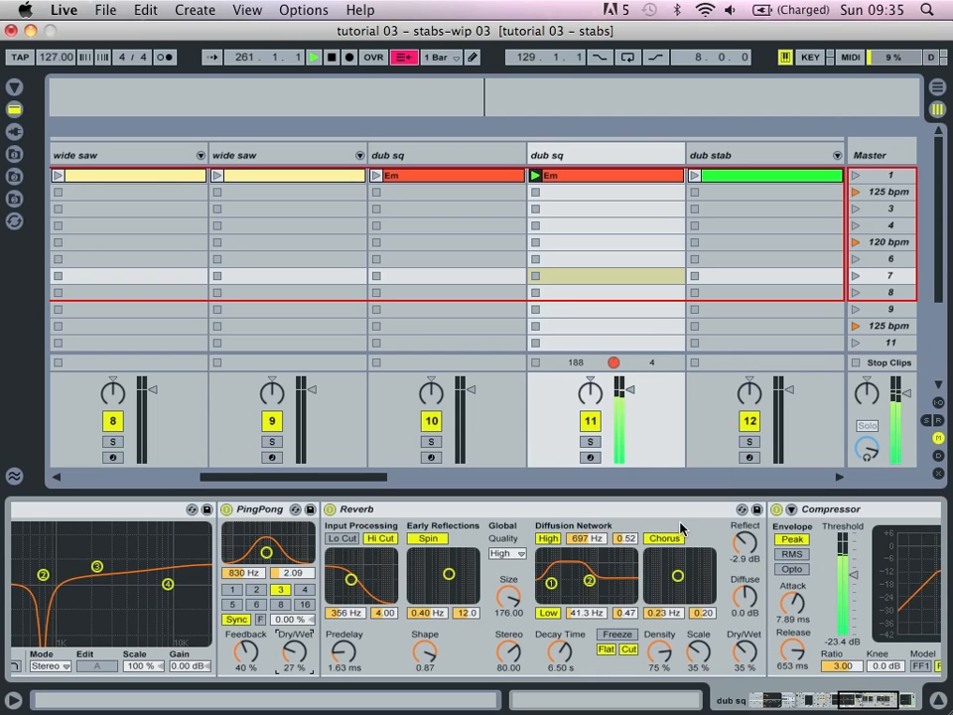
{"action": "scroll", "coordinate": [681, 529], "scroll_direction": "right", "scroll_amount": 3}
{"action": "scroll", "coordinate": [681, 529], "scroll_direction": "right", "scroll_amount": 10}
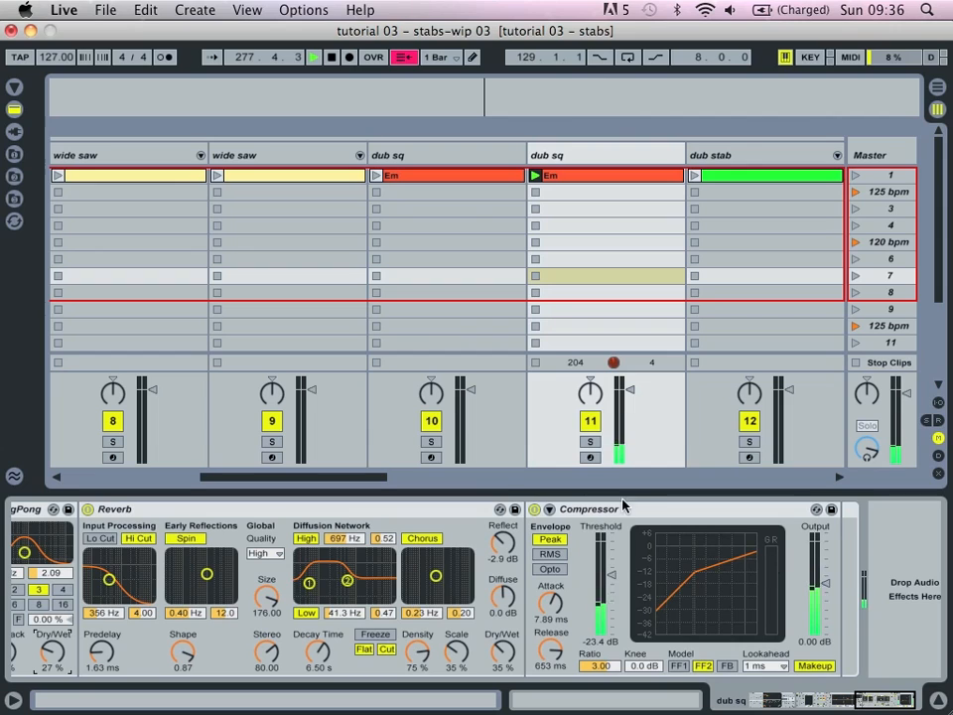
- Compare the sound with the Compressor bypassed and active, and set its attack to 1.27 ms and release to 369 ms
{"action": "left_click", "coordinate": [534, 509]}
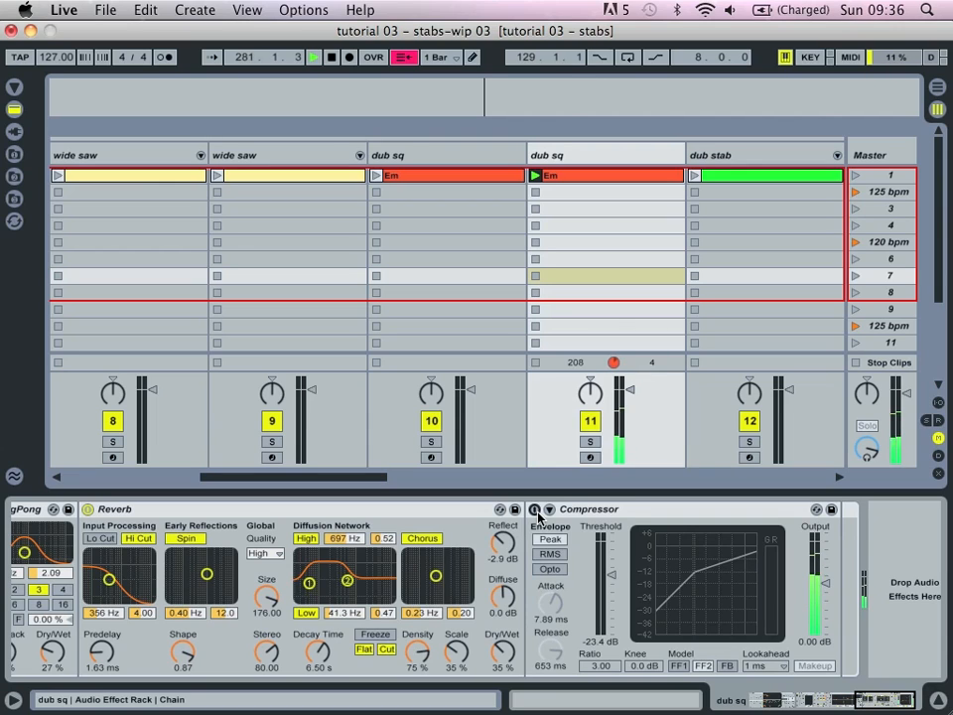
{"action": "left_click", "coordinate": [535, 510]}
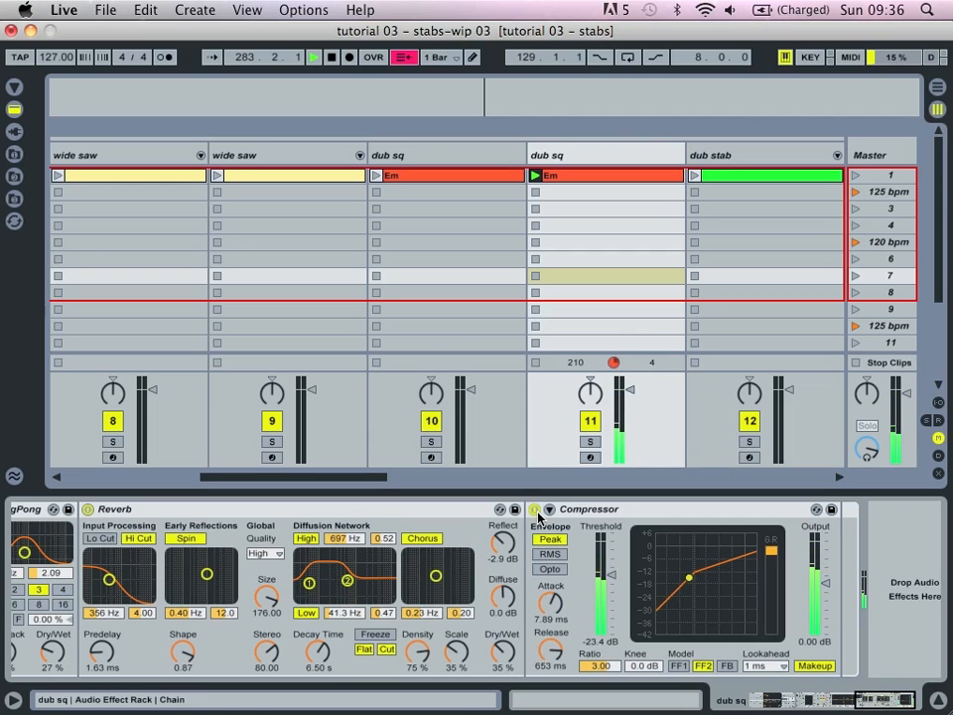
{"action": "left_click", "coordinate": [553, 601]}
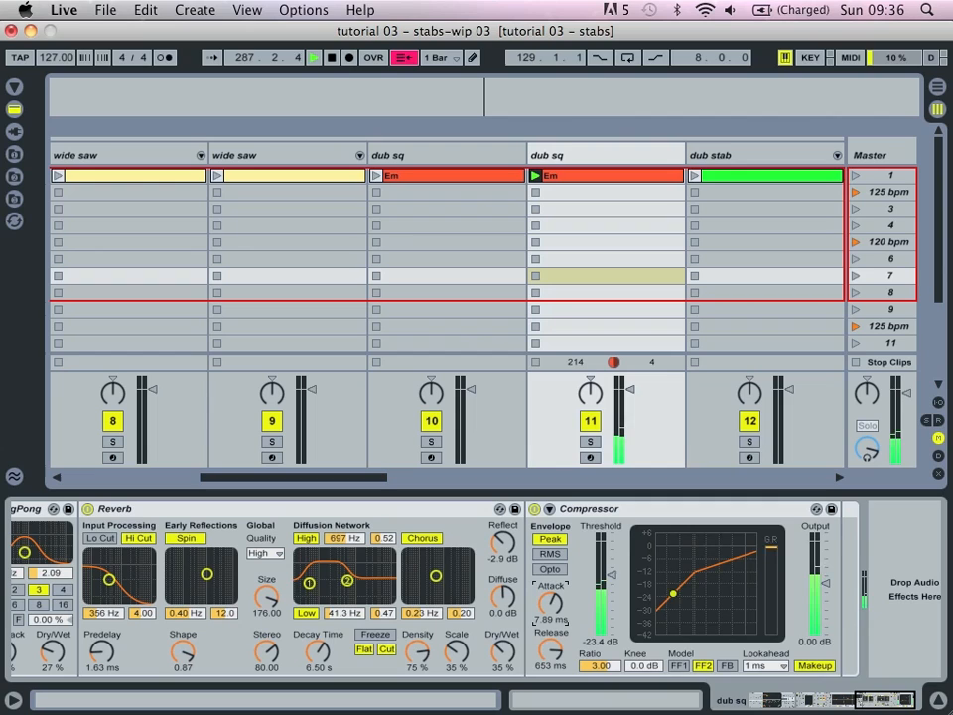
{"action": "mouse_move", "coordinate": [551, 652]}
{"action": "left_mouse_down"}
{"action": "mouse_move", "coordinate": [552, 694]}
{"action": "mouse_move", "coordinate": [553, 608]}
{"action": "mouse_move", "coordinate": [553, 631]}
{"action": "left_mouse_up"}
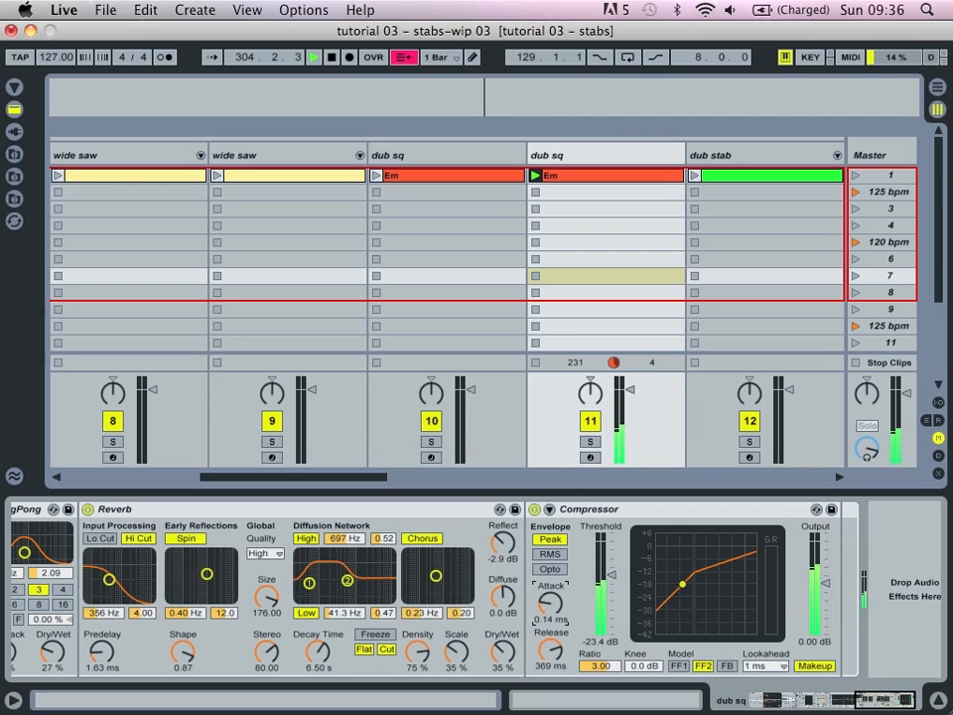
{"action": "left_click_drag", "start_coordinate": [551, 650], "coordinate": [550, 596]}
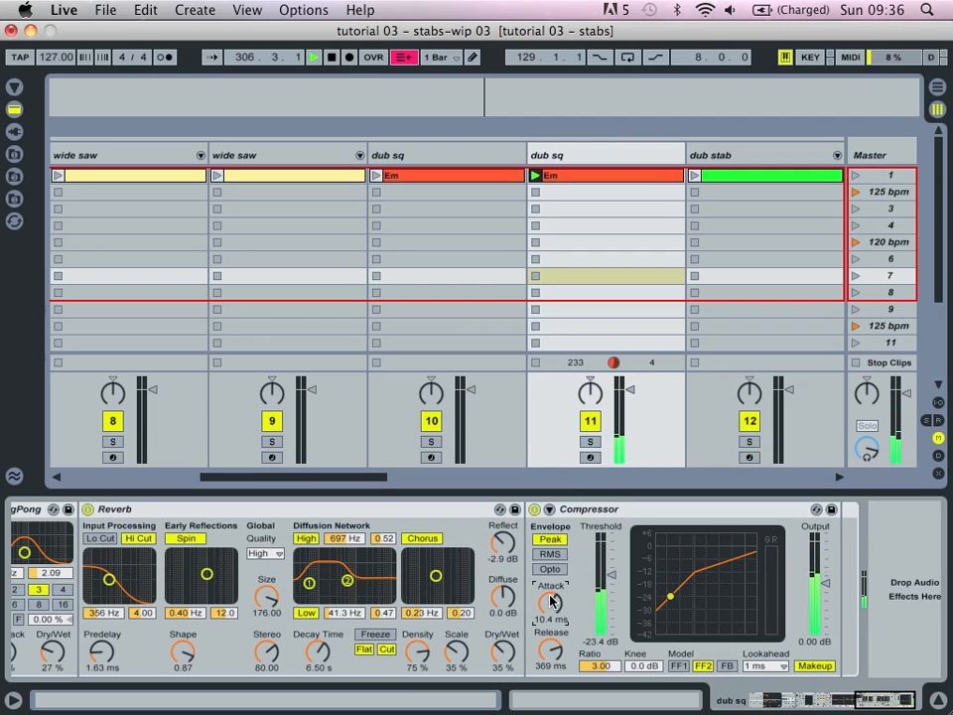
{"action": "scroll", "coordinate": [552, 601], "scroll_direction": "down", "scroll_amount": 5}
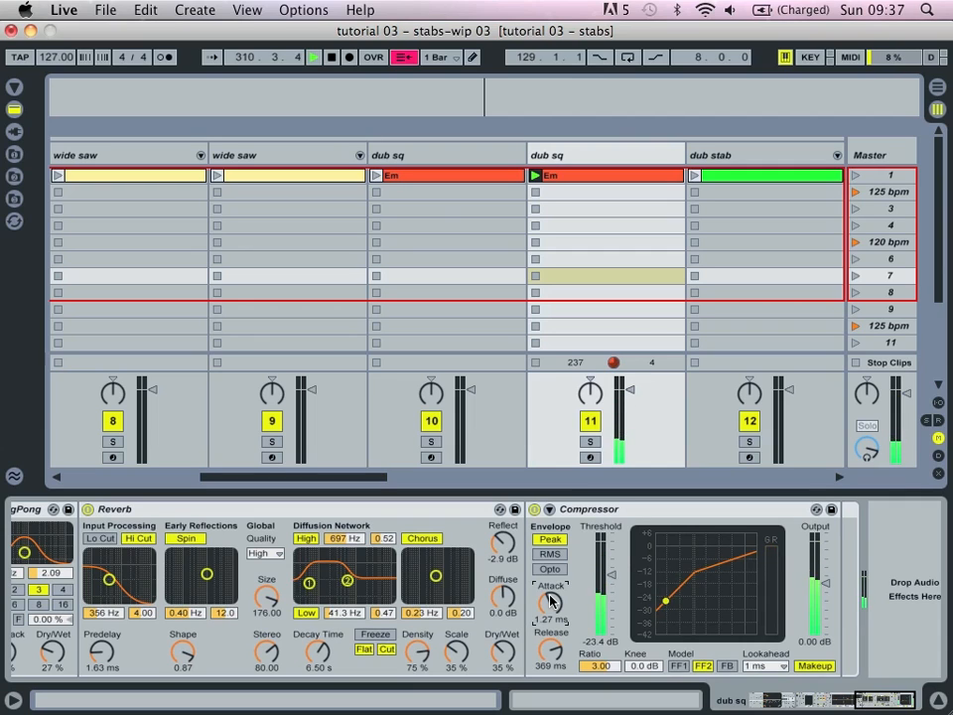
- Select all chord notes in the second dub sq track's Em clip and transpose them up three semitones and down an octave to G0, A#0, D1
{"action": "double_click", "coordinate": [580, 177]}
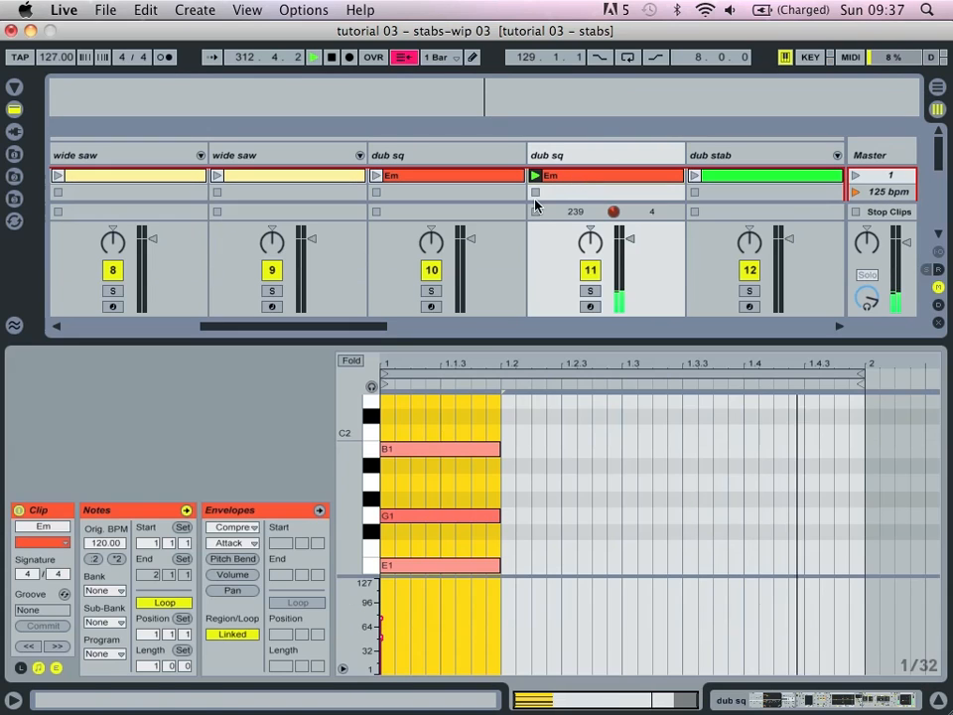
{"action": "left_click_drag", "start_coordinate": [471, 427], "coordinate": [424, 579]}
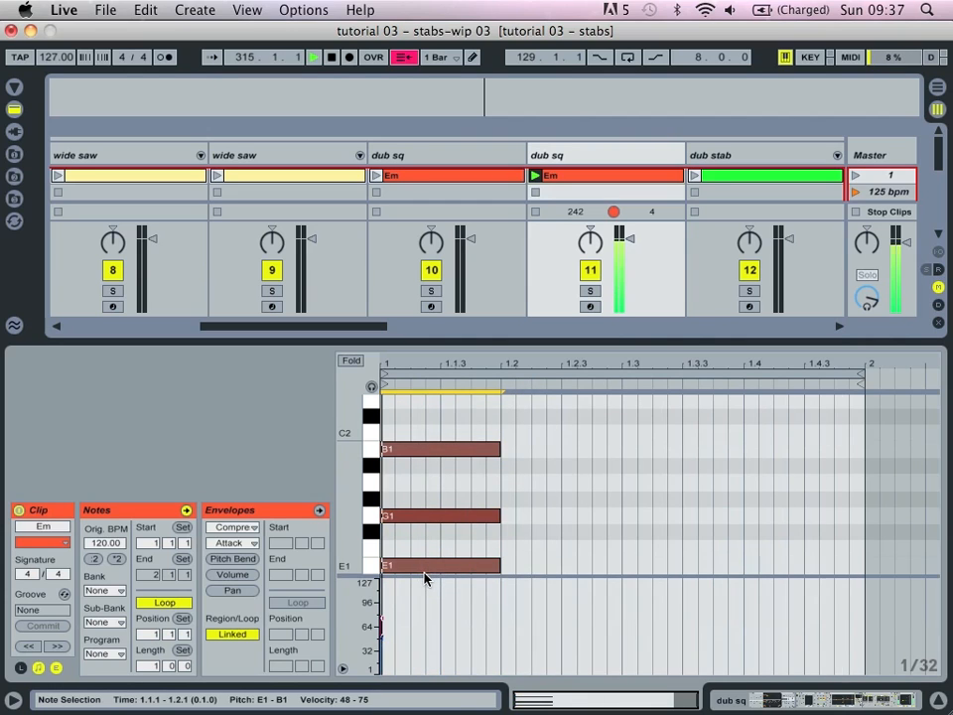
{"action": "key", "text": "Up"}
{"action": "key", "text": "Up"}
{"action": "key", "text": "Up"}
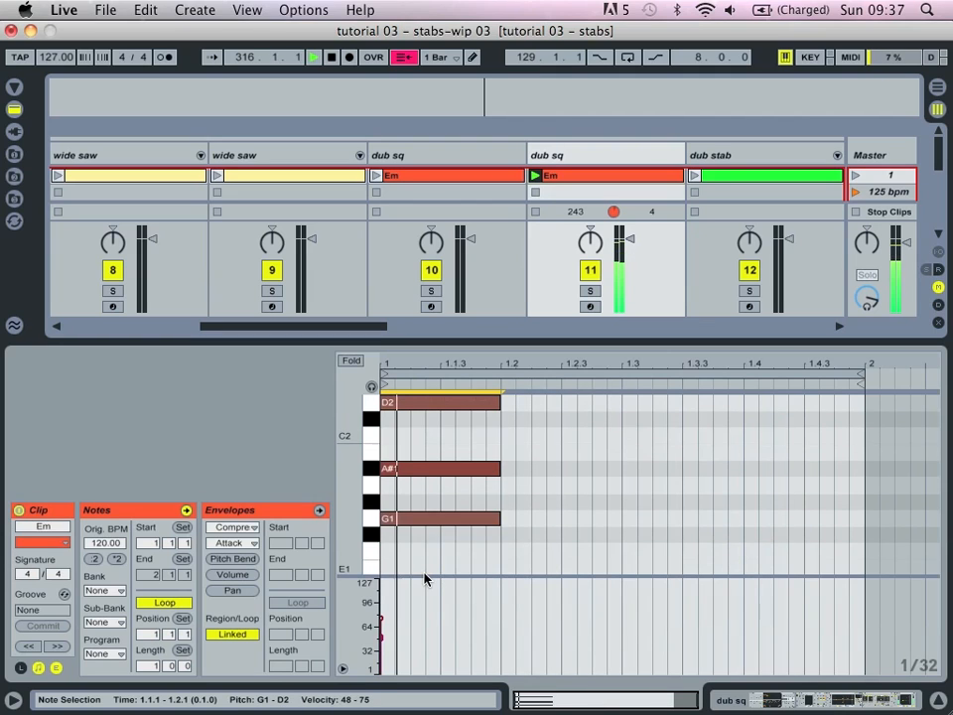
{"action": "key", "text": "shift+Down"}
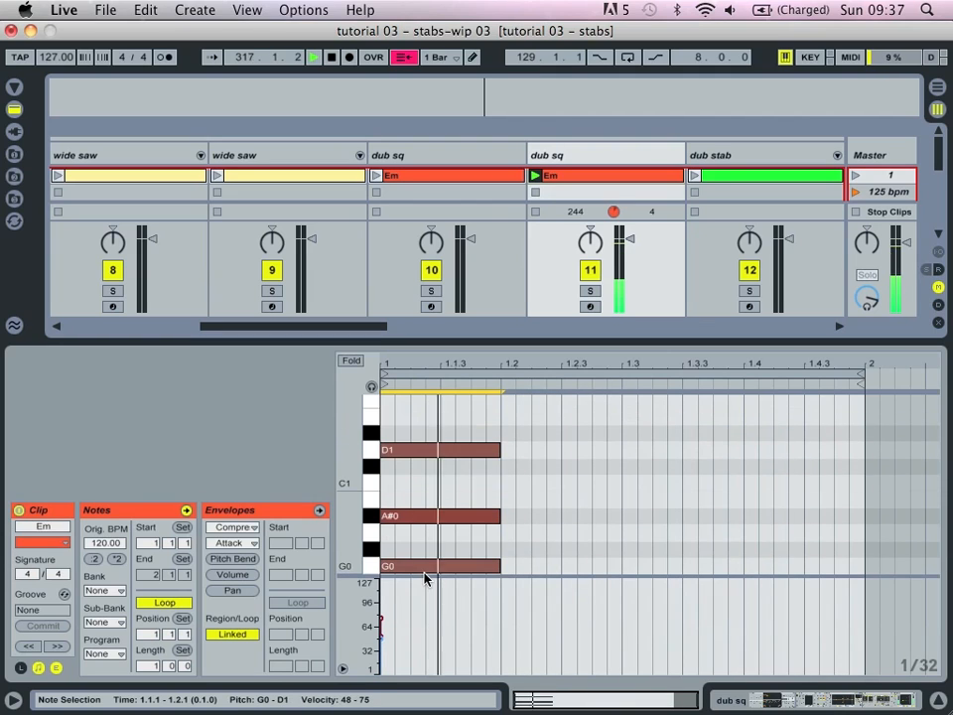
- Raise the selected chord in semitone steps through C1, D#1, G1 up to D#1, F#1, A#1
{"action": "key", "text": "Up"}
{"action": "key", "text": "Up"}
{"action": "key", "text": "Up"}
{"action": "key", "text": "Up"}
{"action": "key", "text": "Up"}
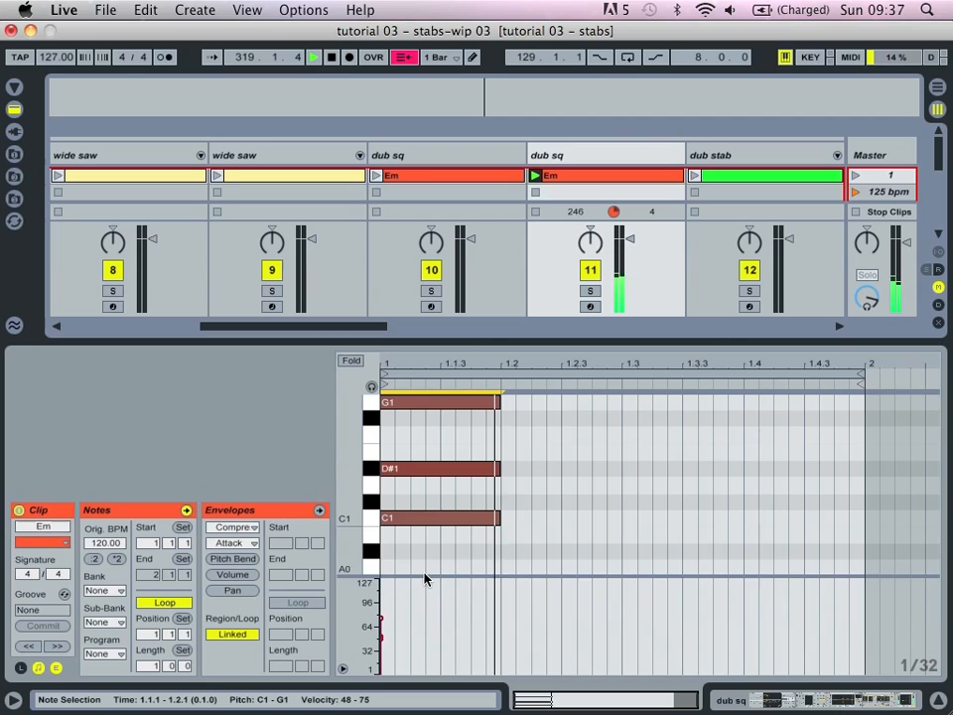
{"action": "key", "text": "Up"}
{"action": "key", "text": "Up"}
{"action": "key", "text": "Up"}
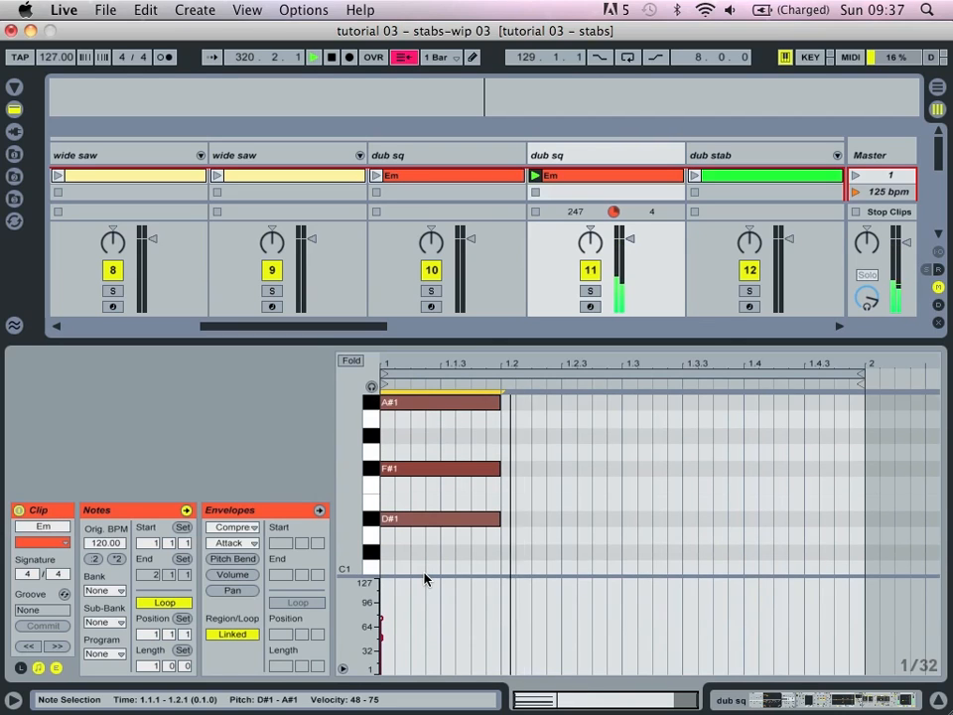
- Audition the chord an octave lower and at F1, G#1, C2, and return it to E1, G1, B1
{"action": "key", "text": "shift+Down"}
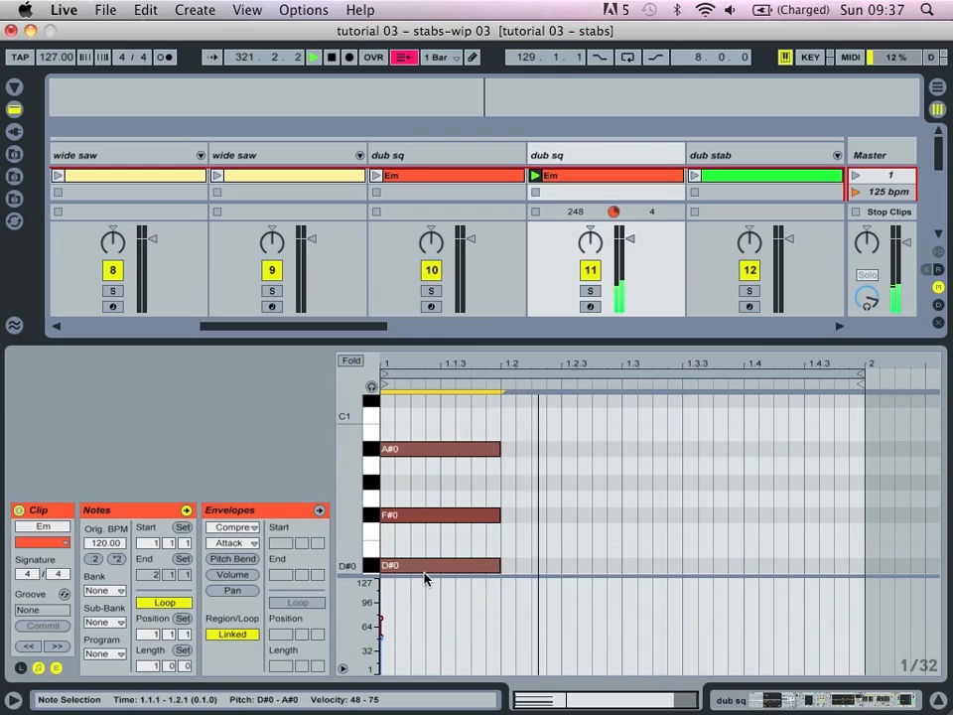
{"action": "key", "text": "shift+Up"}
{"action": "key", "text": "Up"}
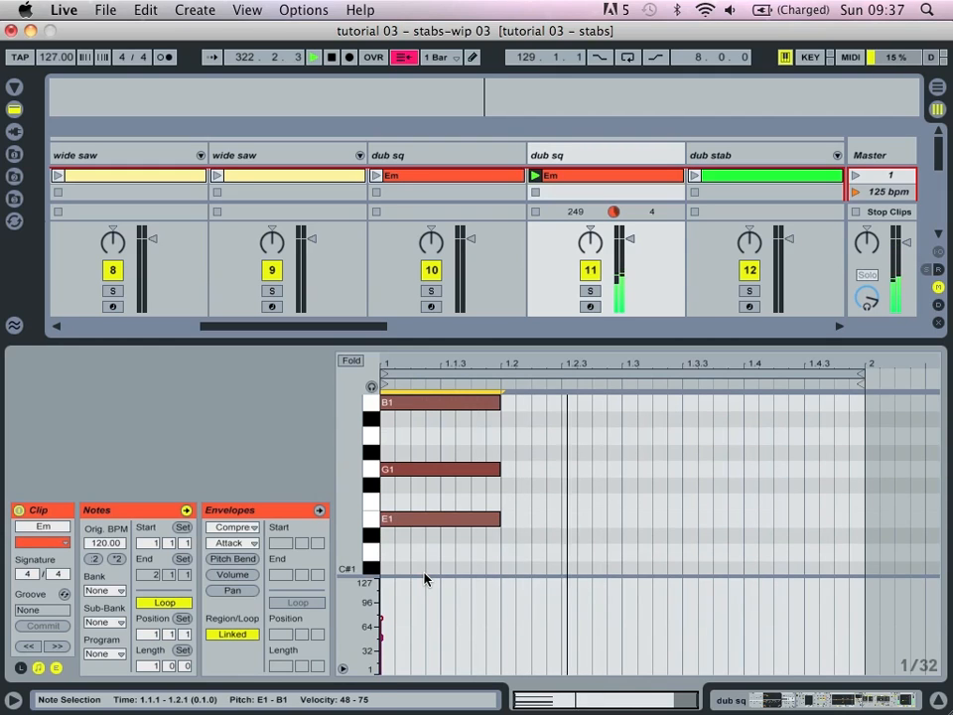
{"action": "key", "text": "Up"}
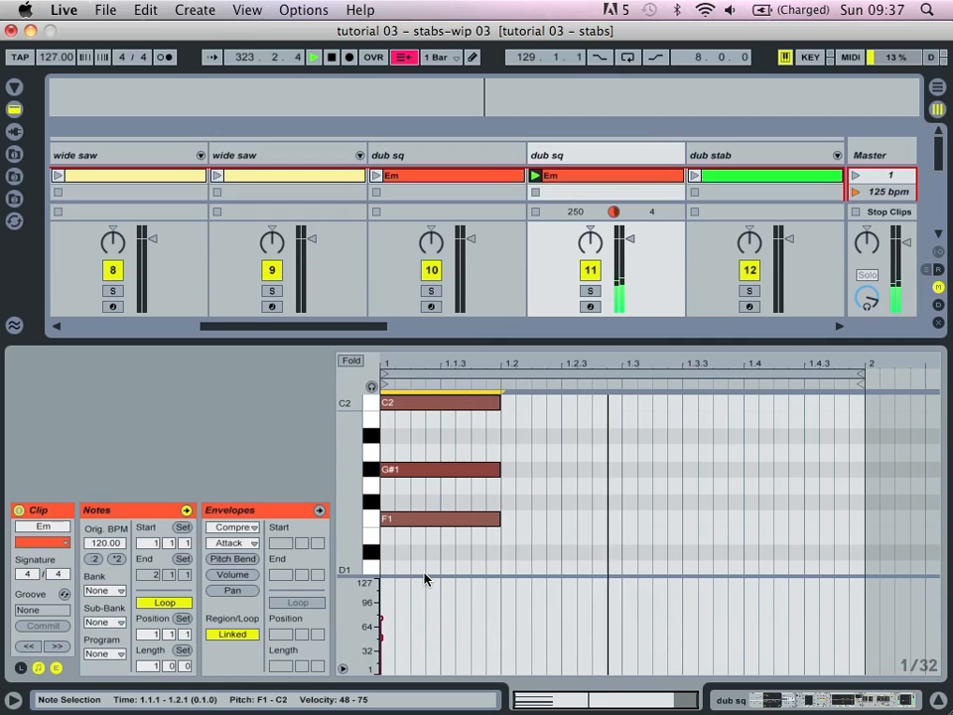
{"action": "key", "text": "Down"}
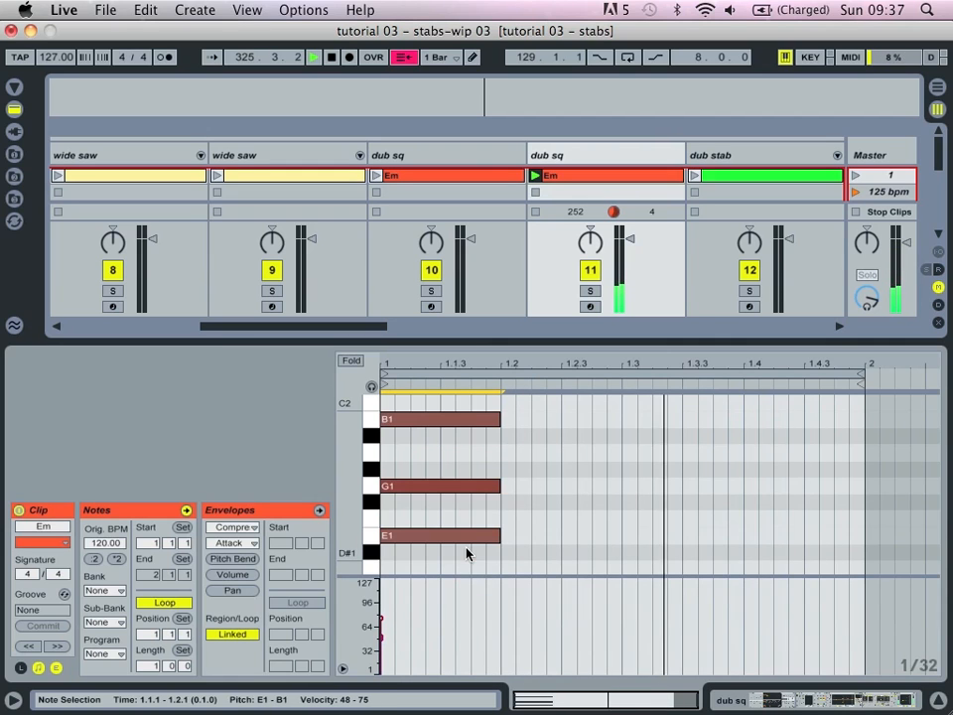
- In the second dub sq track's Operator, set Time to 3 %, Spread to 15 %, Tone to 94 % and oscillator A's level to -22 dB
{"action": "left_click", "coordinate": [566, 158]}
{"action": "scroll", "coordinate": [640, 591], "scroll_direction": "left", "scroll_amount": 5}
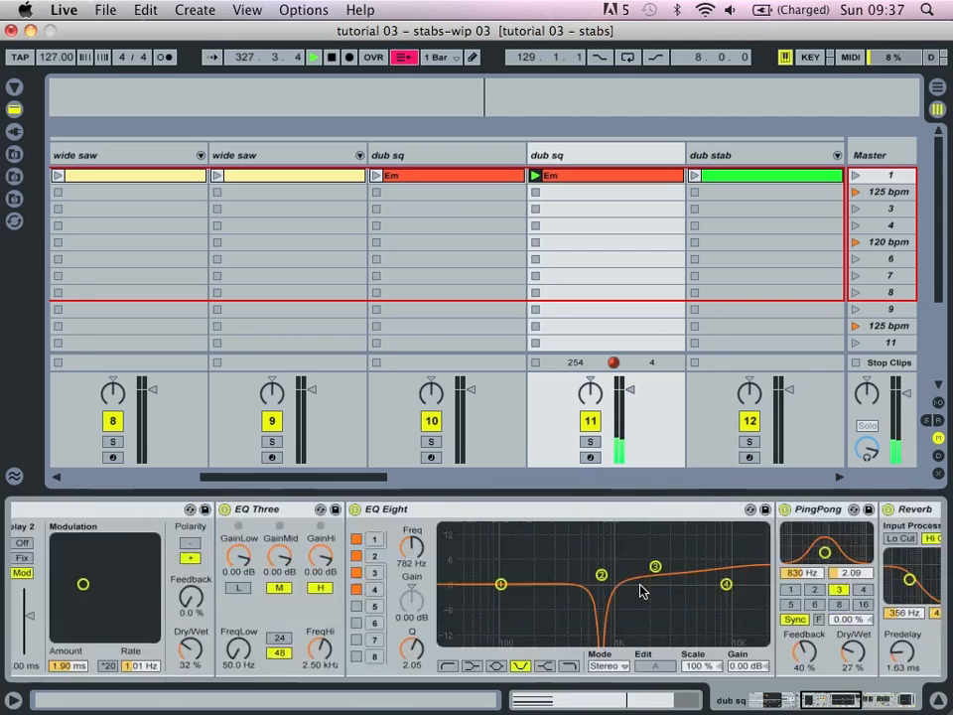
{"action": "scroll", "coordinate": [641, 590], "scroll_direction": "left", "scroll_amount": 5}
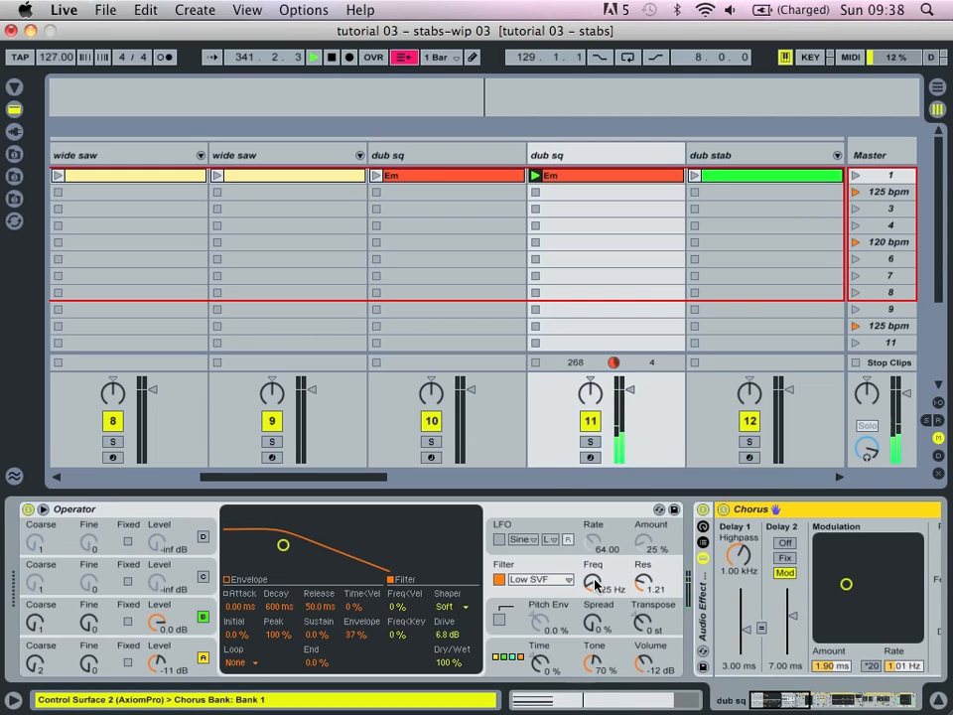
{"action": "left_click", "coordinate": [551, 512]}
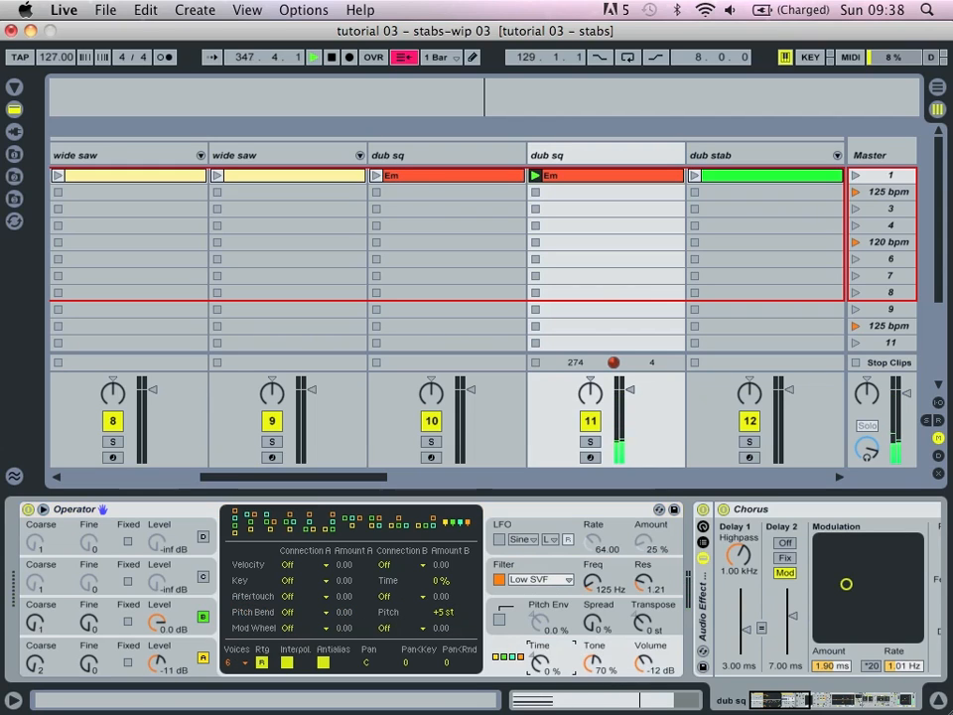
{"action": "left_click_drag", "start_coordinate": [556, 665], "coordinate": [536, 660]}
{"action": "left_click_drag", "start_coordinate": [592, 621], "coordinate": [592, 604]}
{"action": "left_click_drag", "start_coordinate": [592, 662], "coordinate": [593, 638]}
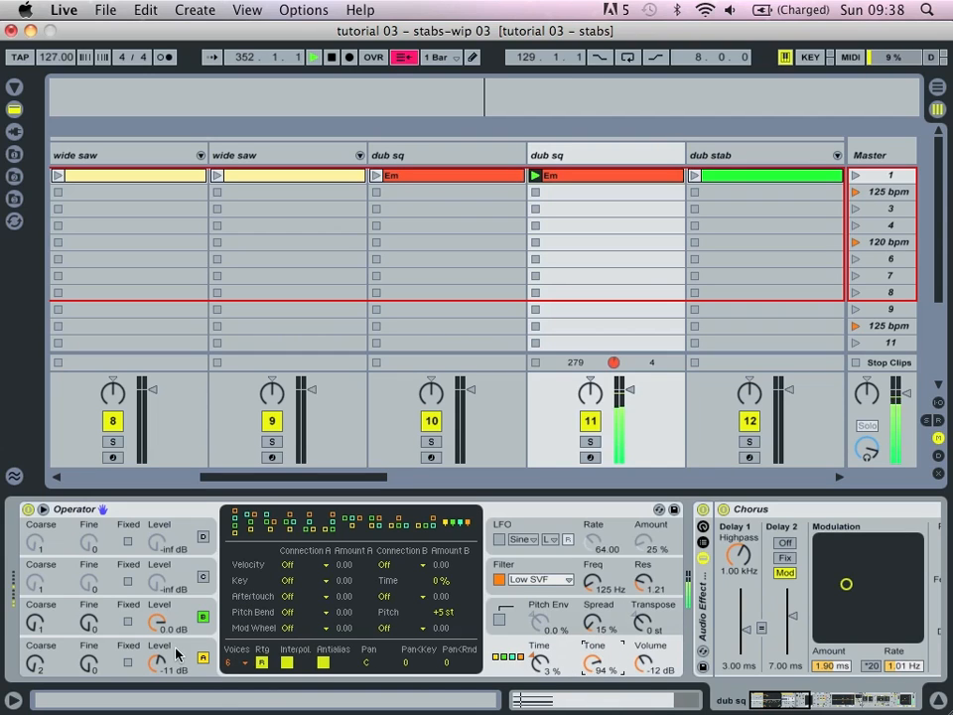
{"action": "mouse_move", "coordinate": [157, 659]}
{"action": "left_mouse_down"}
{"action": "mouse_move", "coordinate": [156, 627]}
{"action": "mouse_move", "coordinate": [157, 663]}
{"action": "left_mouse_up"}
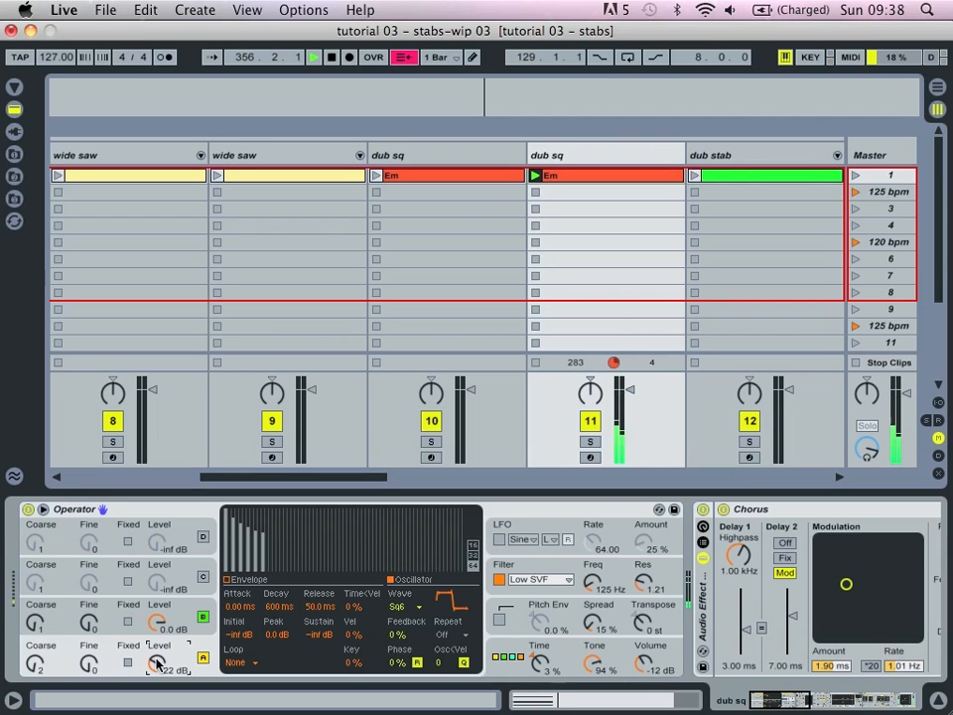